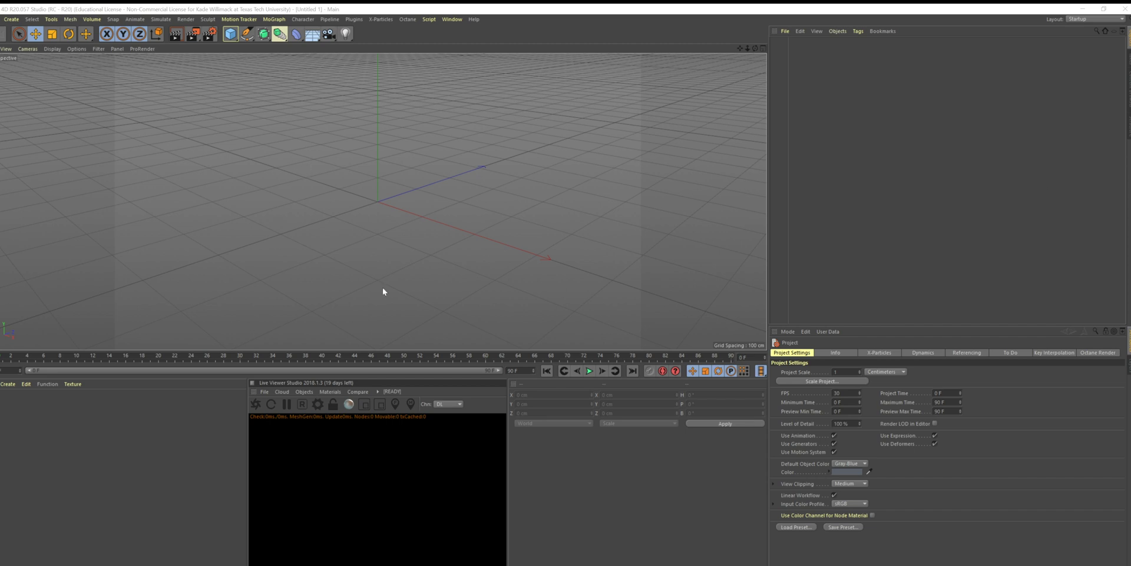
Step: Change the render output width from 1280 to 3840 and the height to 1920 pixels
left_click(406, 19)
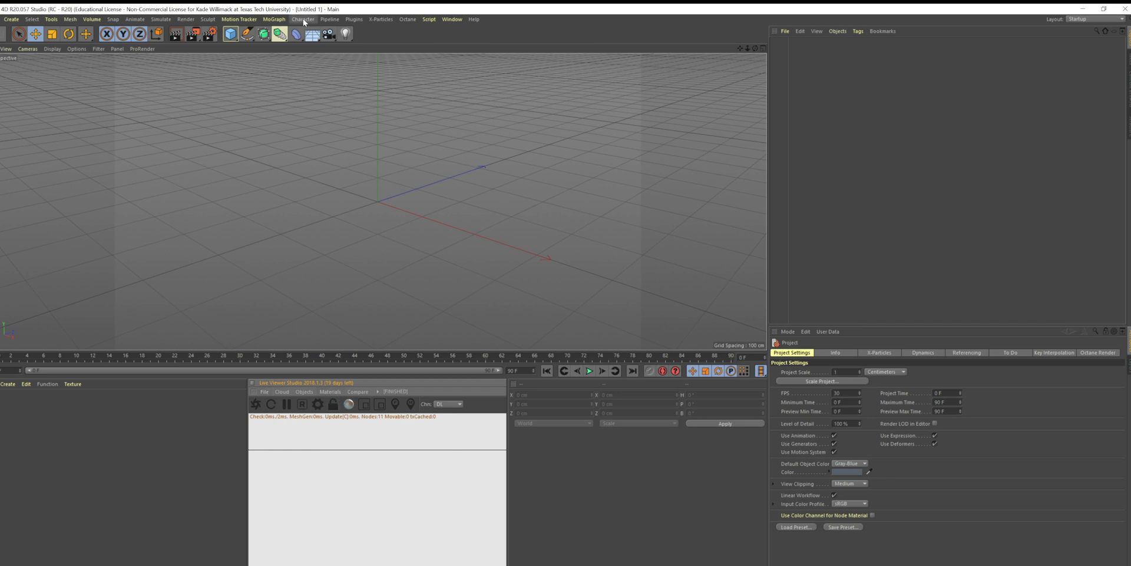
left_click(209, 34)
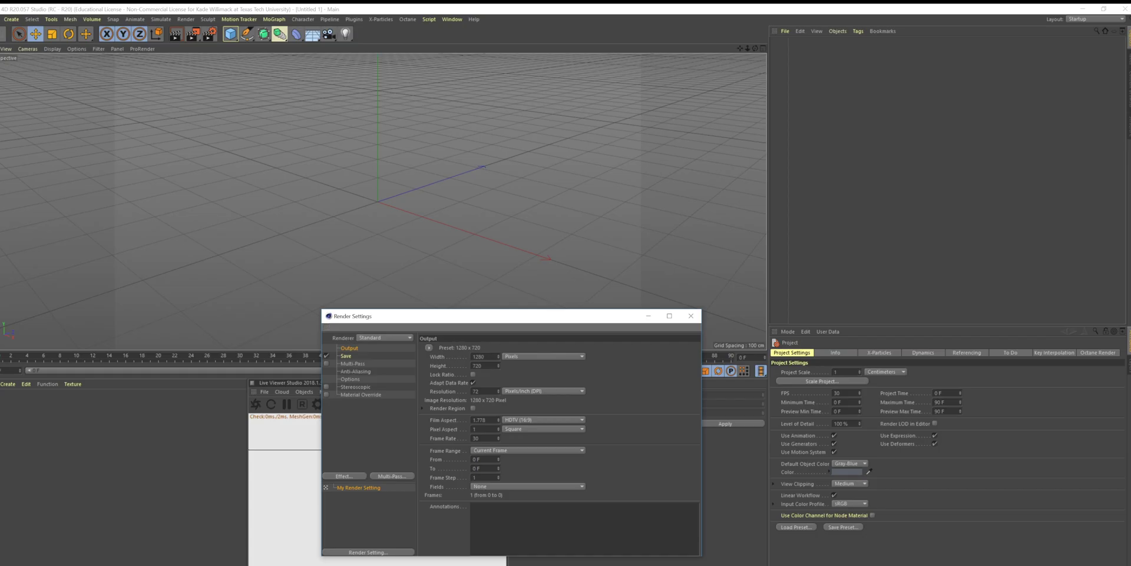
double_click(484, 356)
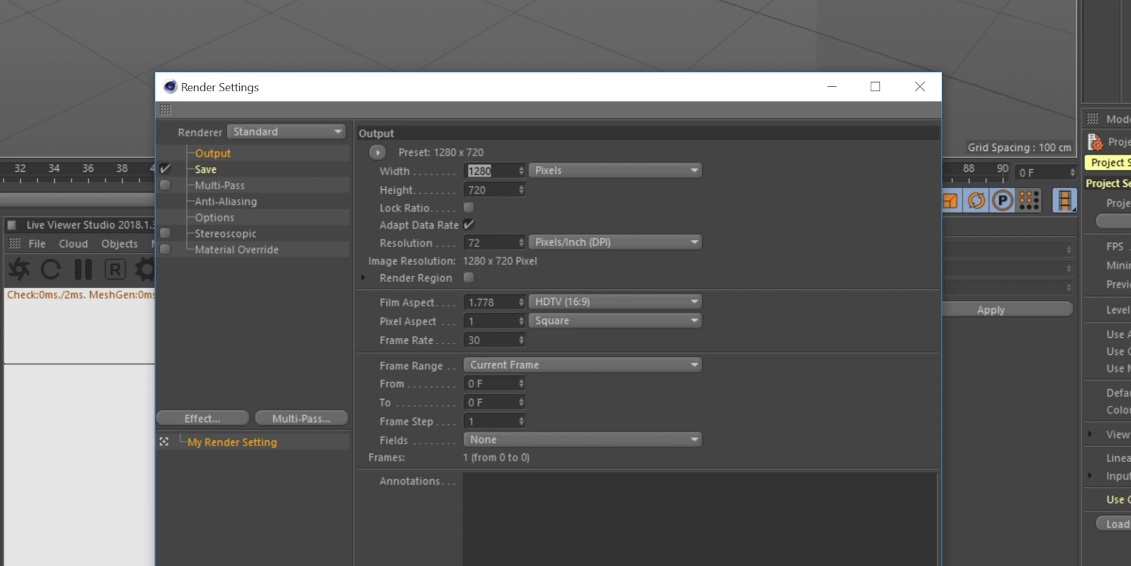
key("BackSpace")
type("3840")
key("Tab")
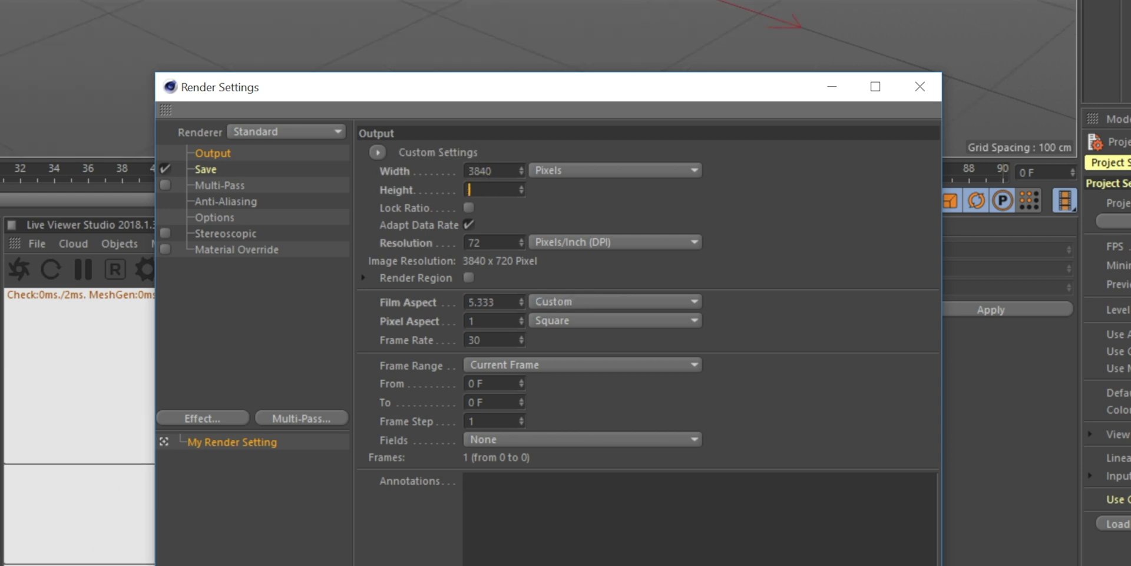
type("19")
type("20")
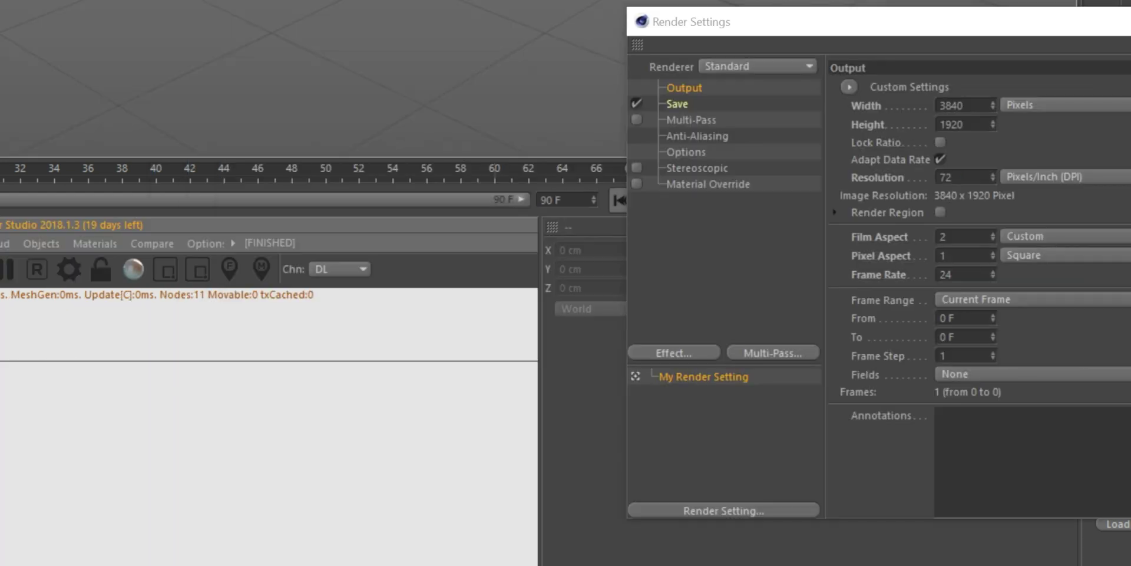
left_click(103, 318)
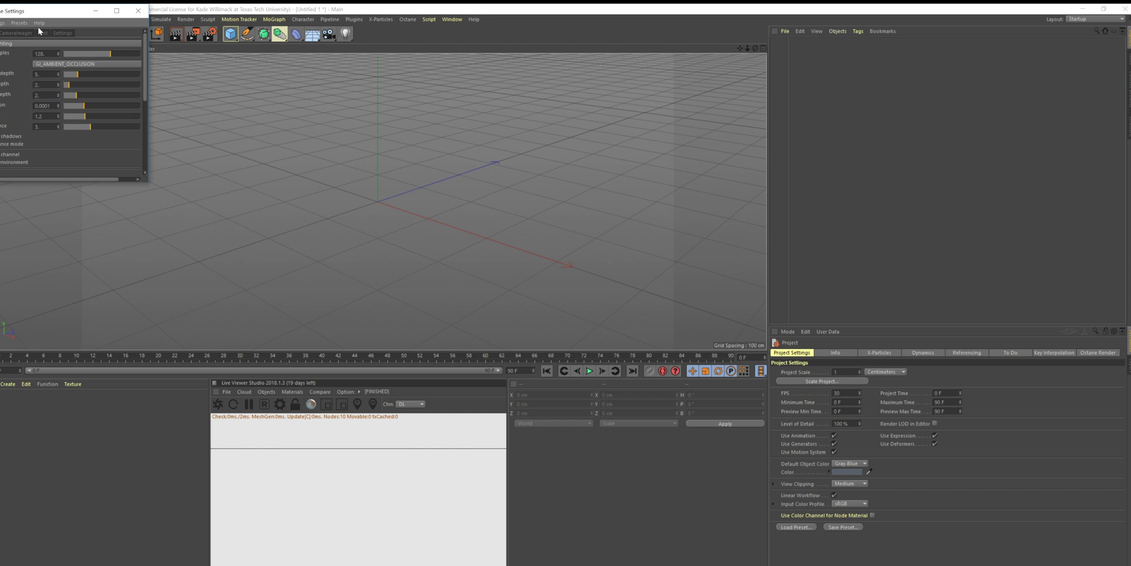
Step: Set the Octane kernel to GI_DIFFUSE, 206 max samples and specular depth 7, then check GPU usage
left_click_drag(40, 17, 532, 404)
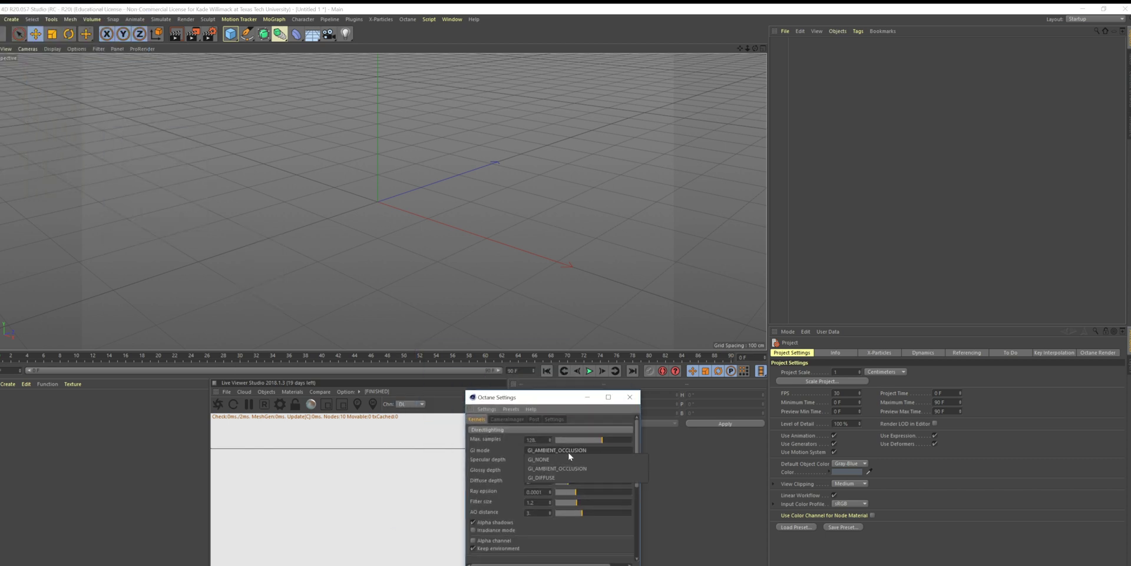
left_click(557, 449)
left_click(573, 476)
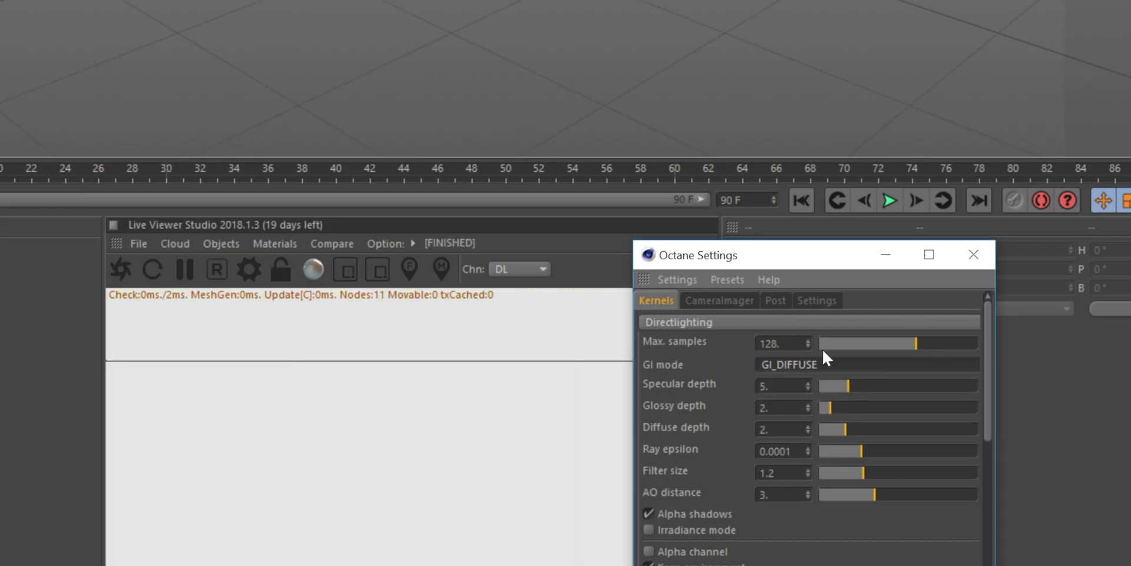
left_click(926, 343)
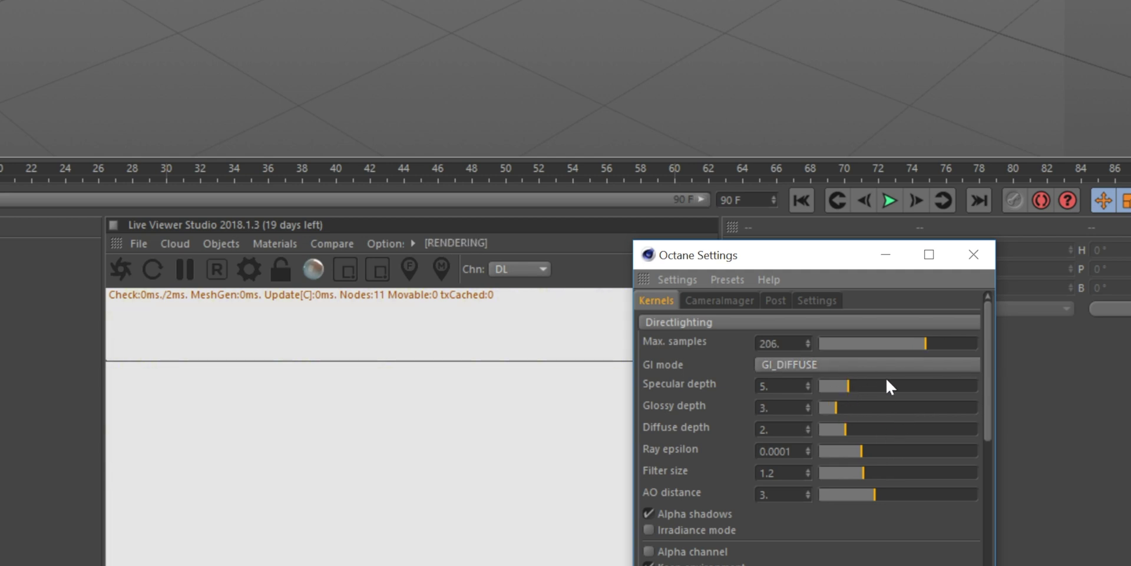
left_click(860, 384)
left_click(974, 254)
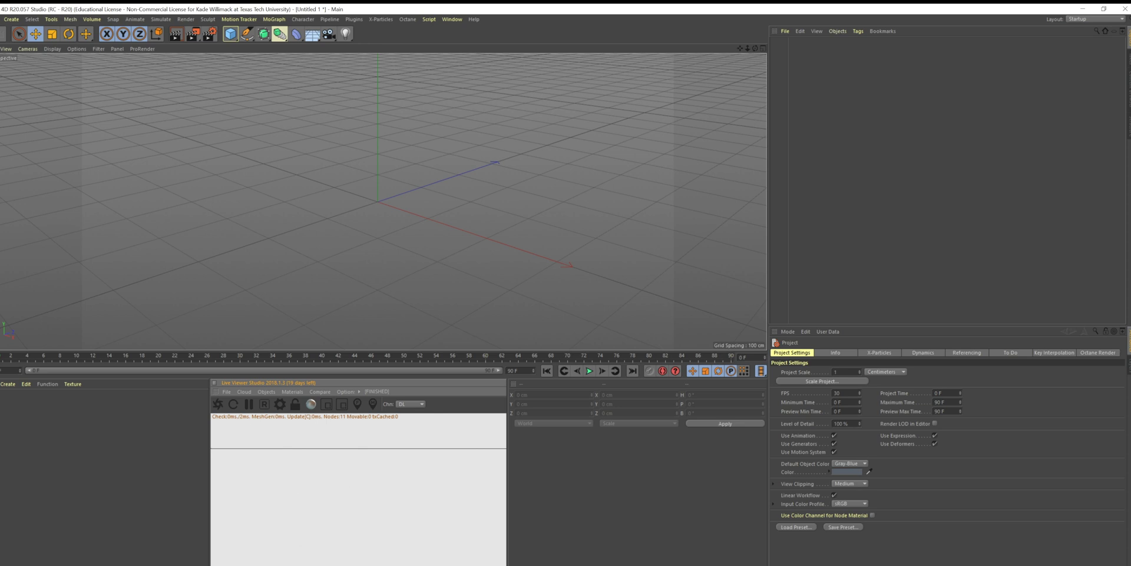
key("ctrl+shift+Escape")
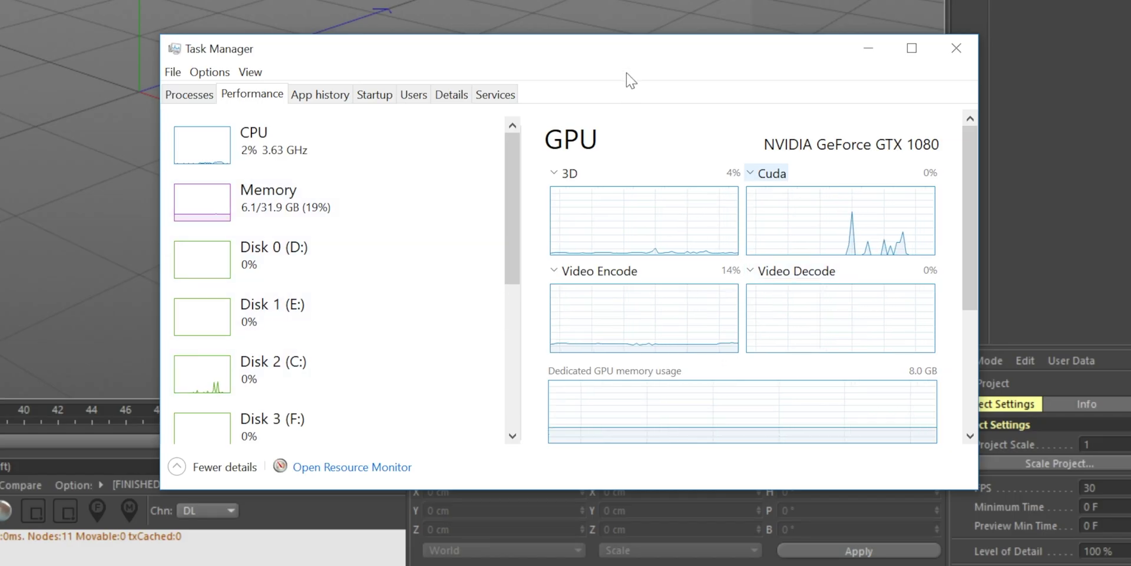
left_click_drag(625, 62, 496, 65)
left_click(827, 51)
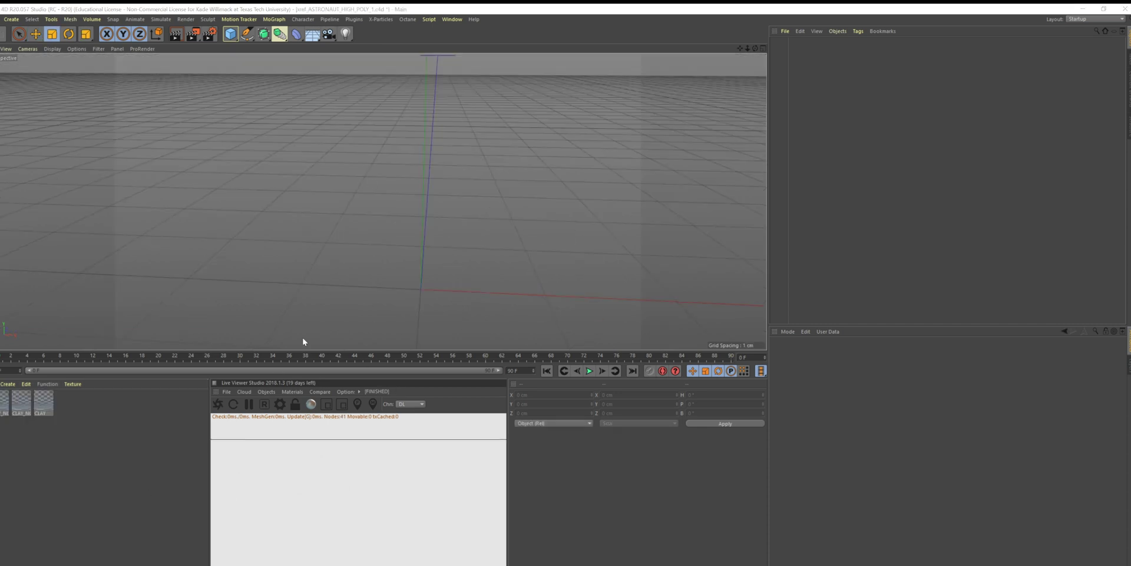
Step: Add an Octane camera to the scene and expand the Null and astronaut hierarchy
left_click(293, 391)
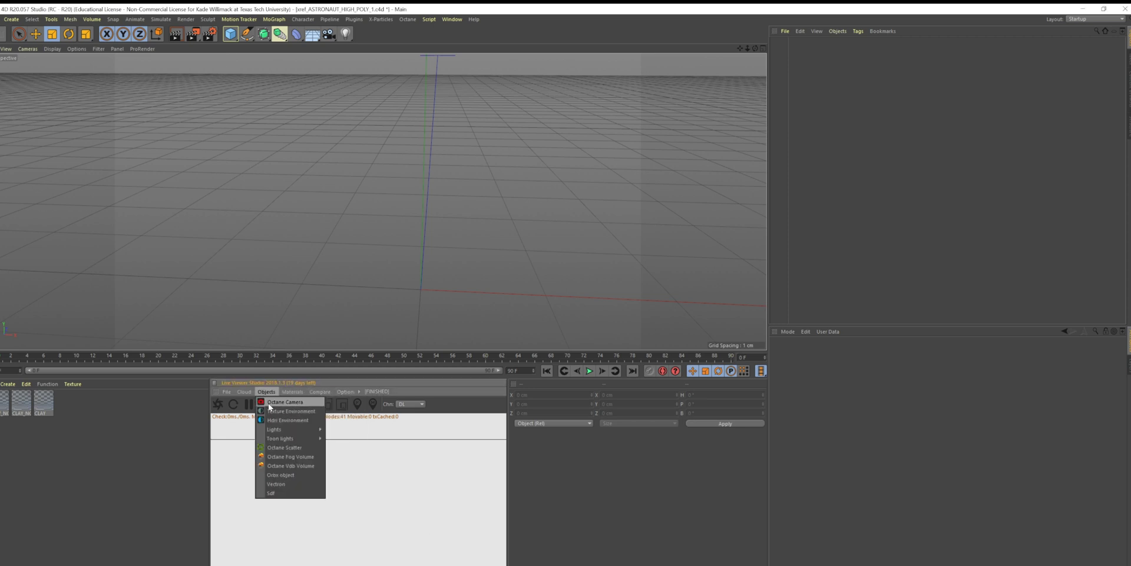
left_click(283, 402)
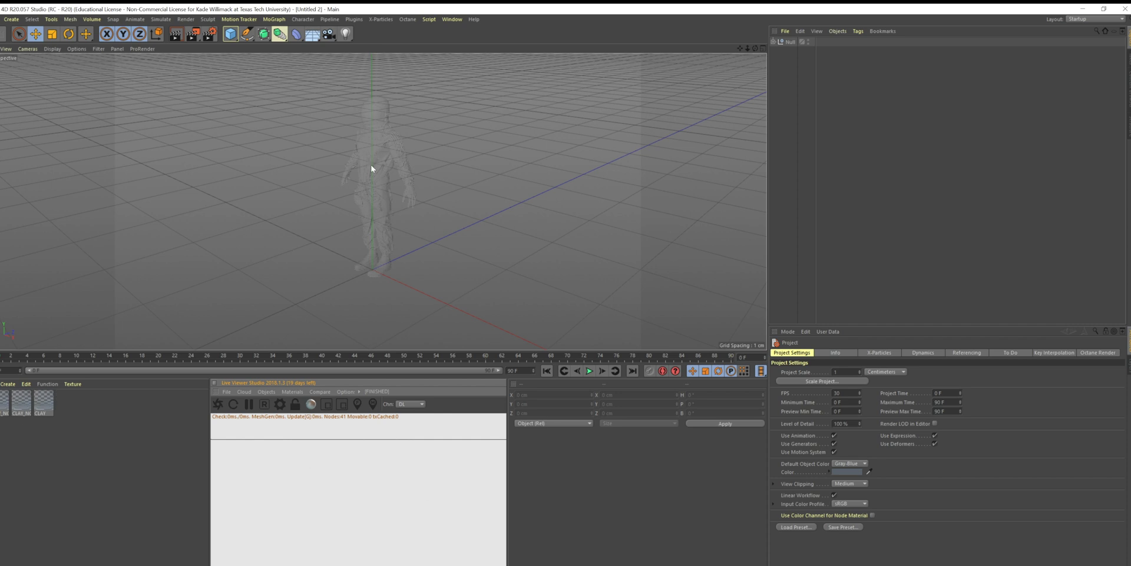
left_click(774, 42)
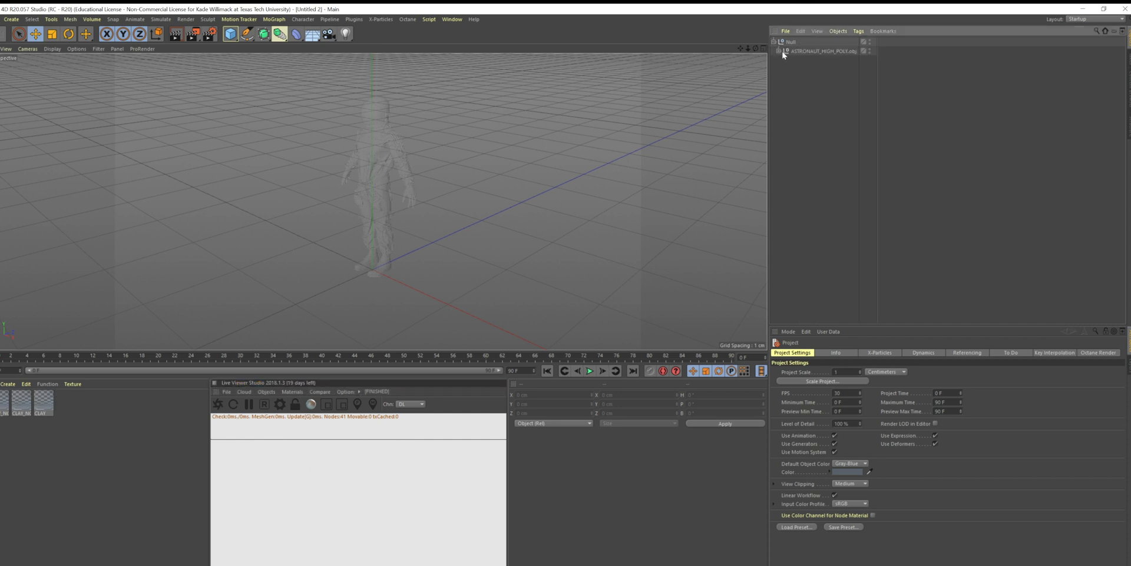
left_click(779, 51)
Step: Delete all 42 texture tags from the astronaut's meshes
left_click(920, 60)
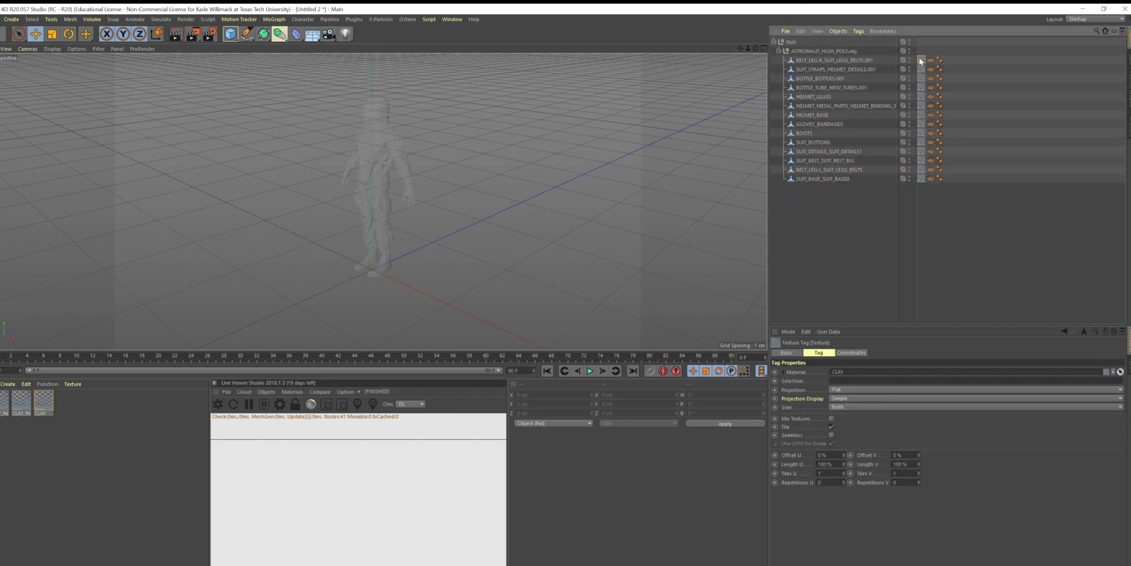
left_click(939, 178, "shift")
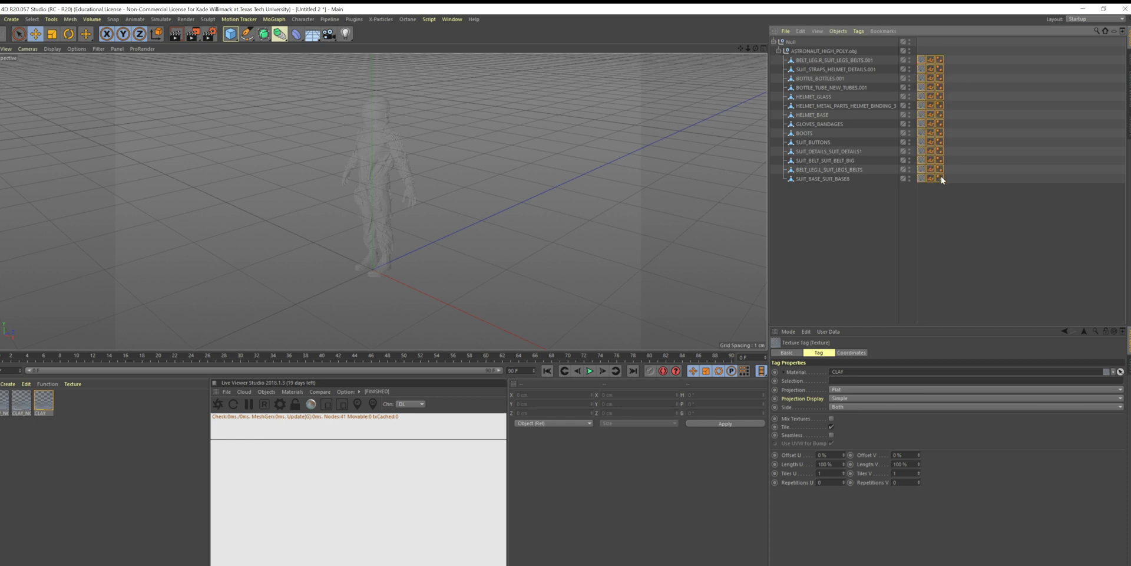
key("Delete")
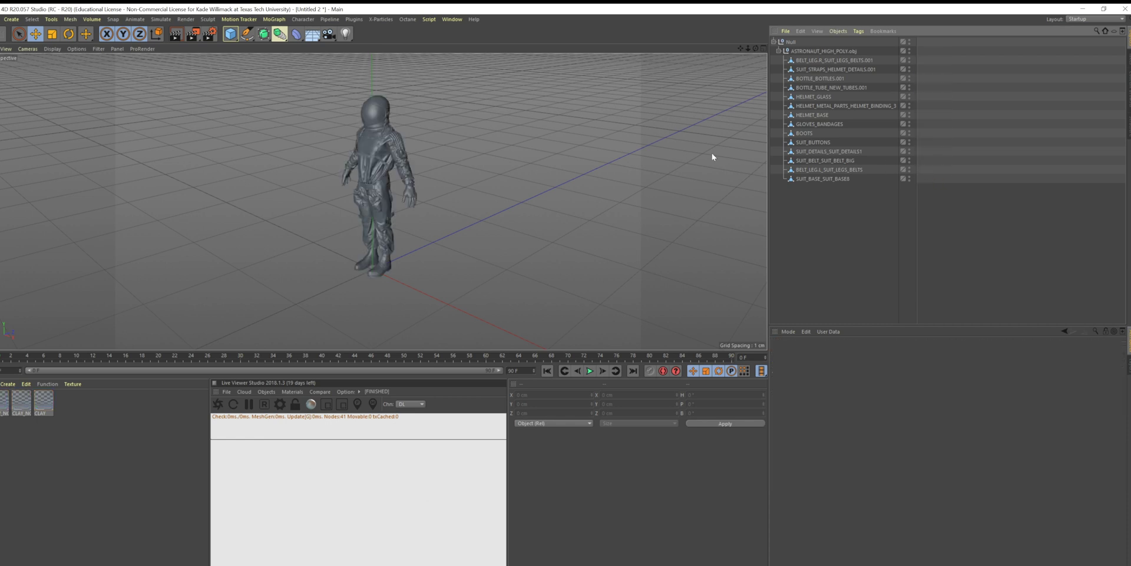
Step: Start the Octane live render, view the astronaut from a level front angle, and collapse the hierarchy
left_click(219, 403)
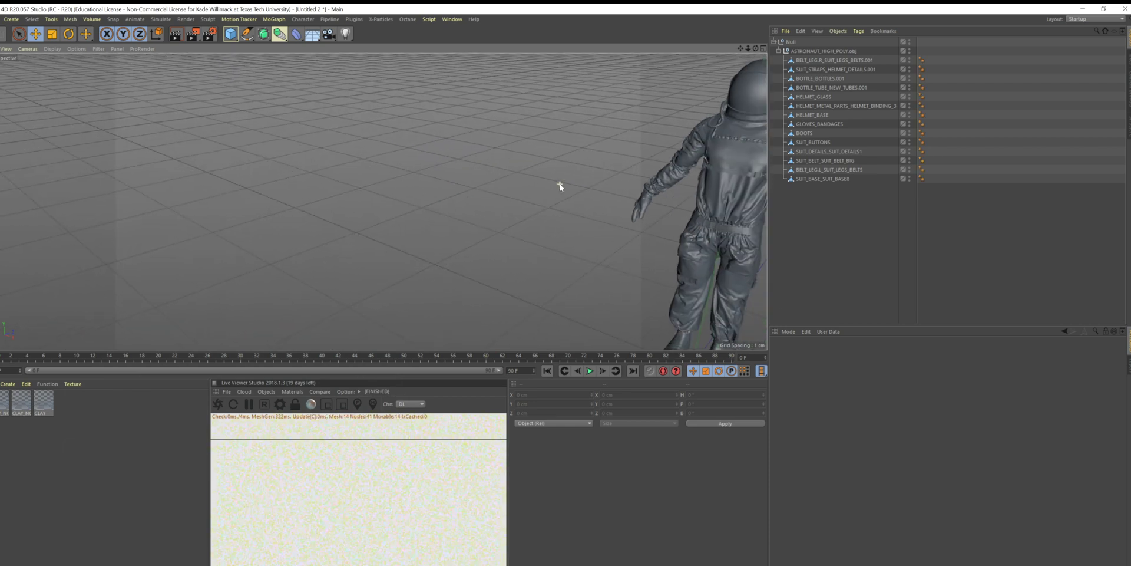
scroll(561, 187, "down", 3)
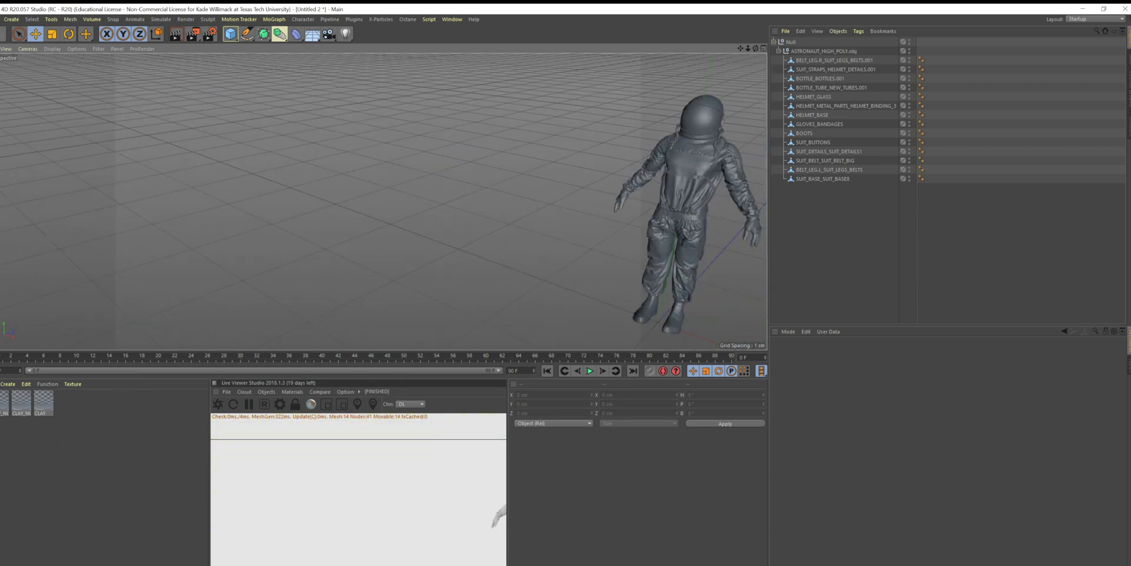
left_click_drag(755, 48, 754, 48)
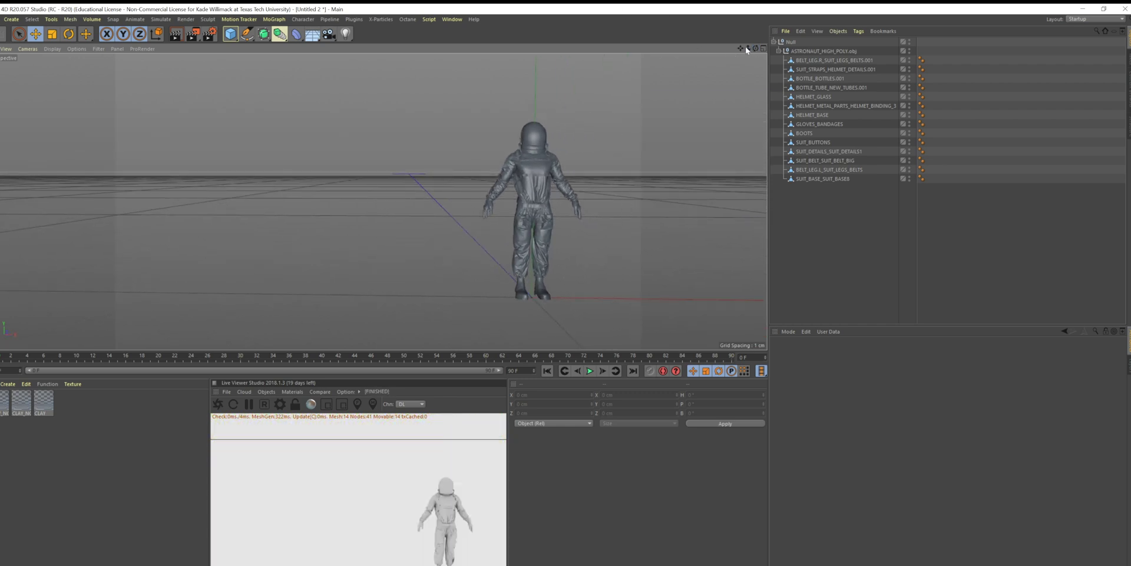
left_click(774, 42)
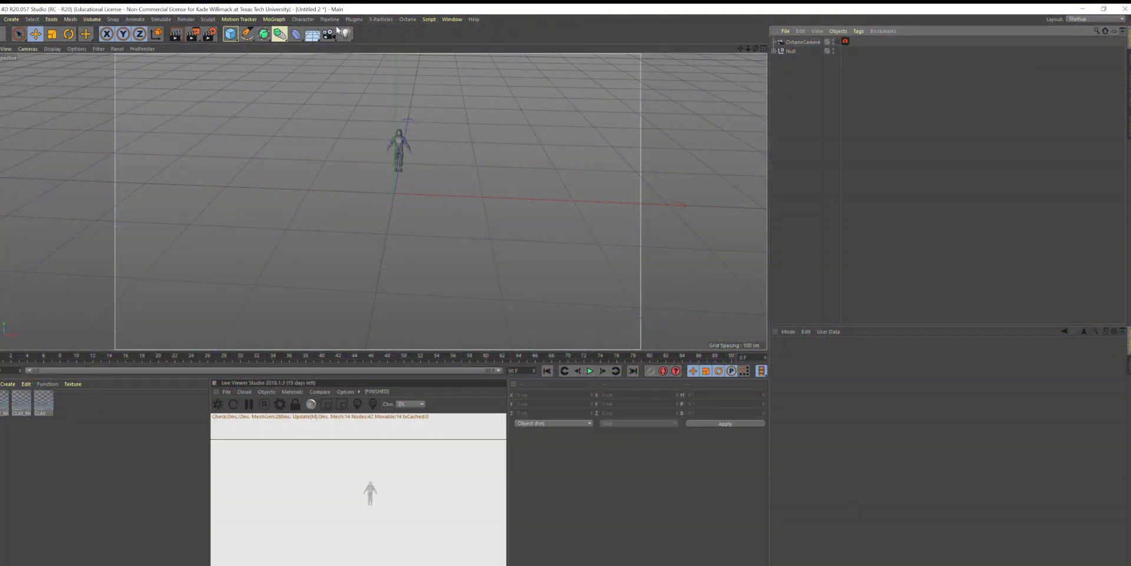
Step: Add a plane and scale it up to about 500% beneath the astronaut
left_click(312, 34)
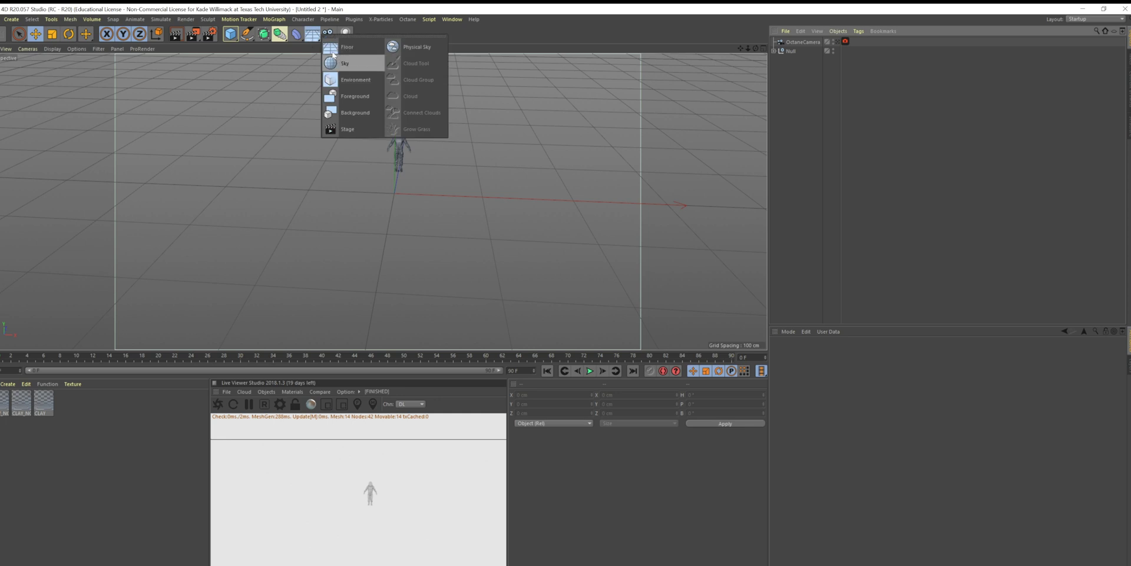
left_click(230, 34)
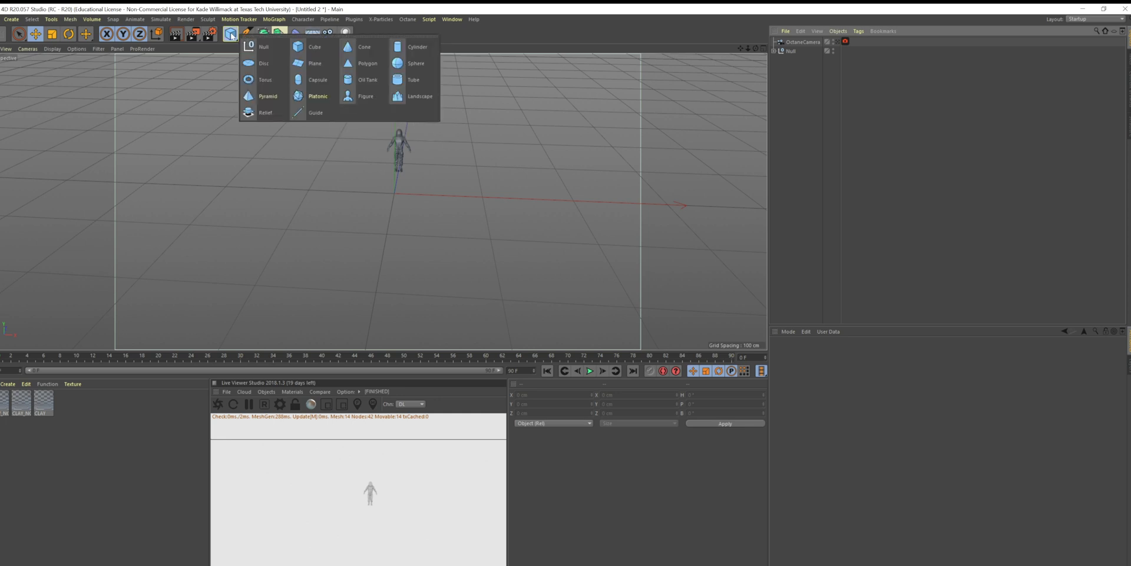
left_click(323, 61)
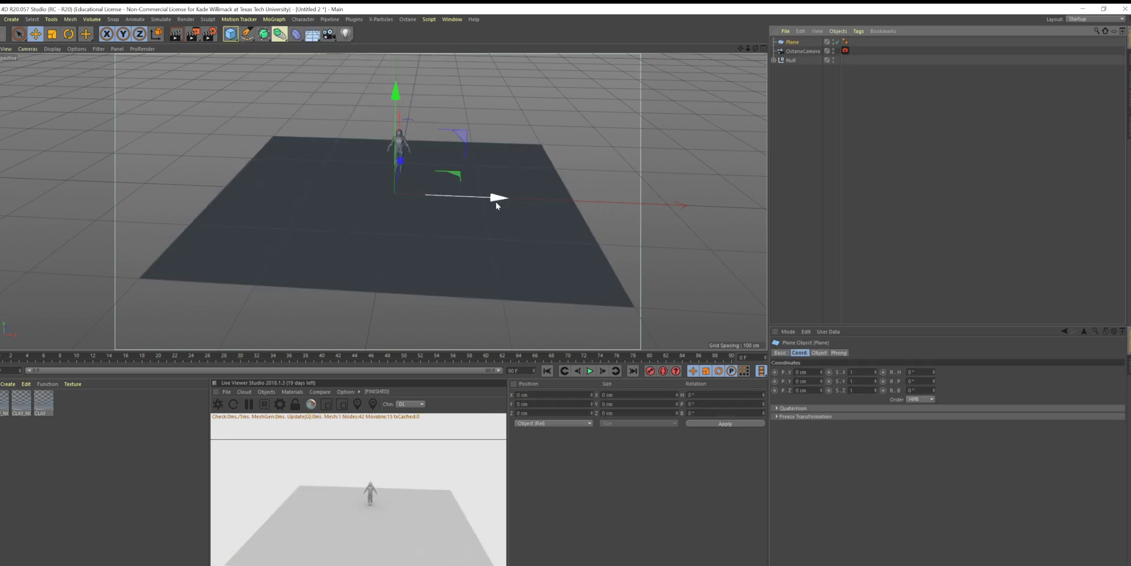
key("e")
key("r")
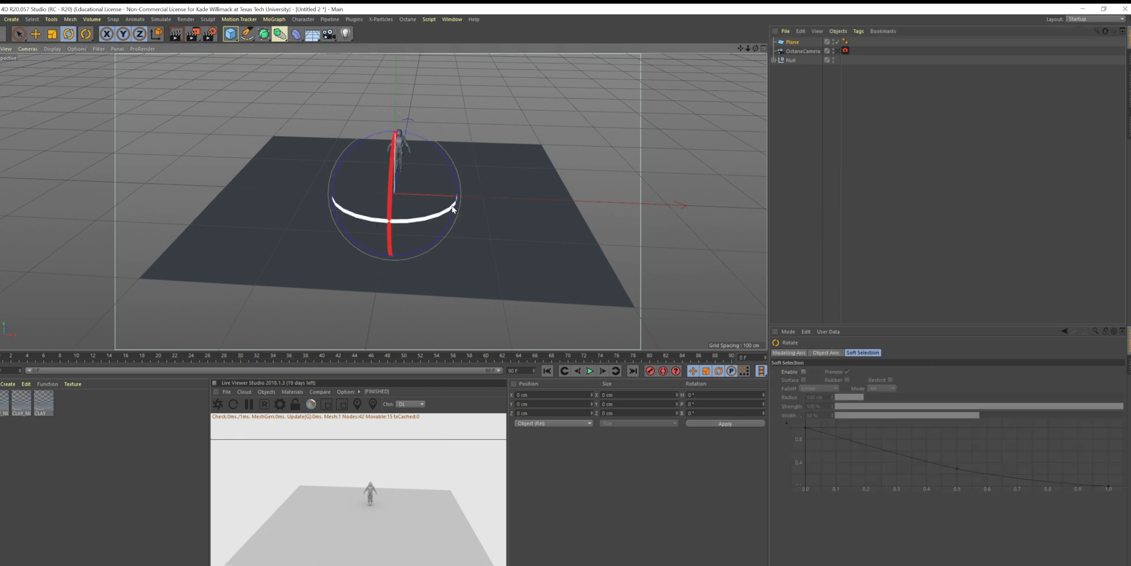
key("t")
left_click_drag(499, 197, 766, 204)
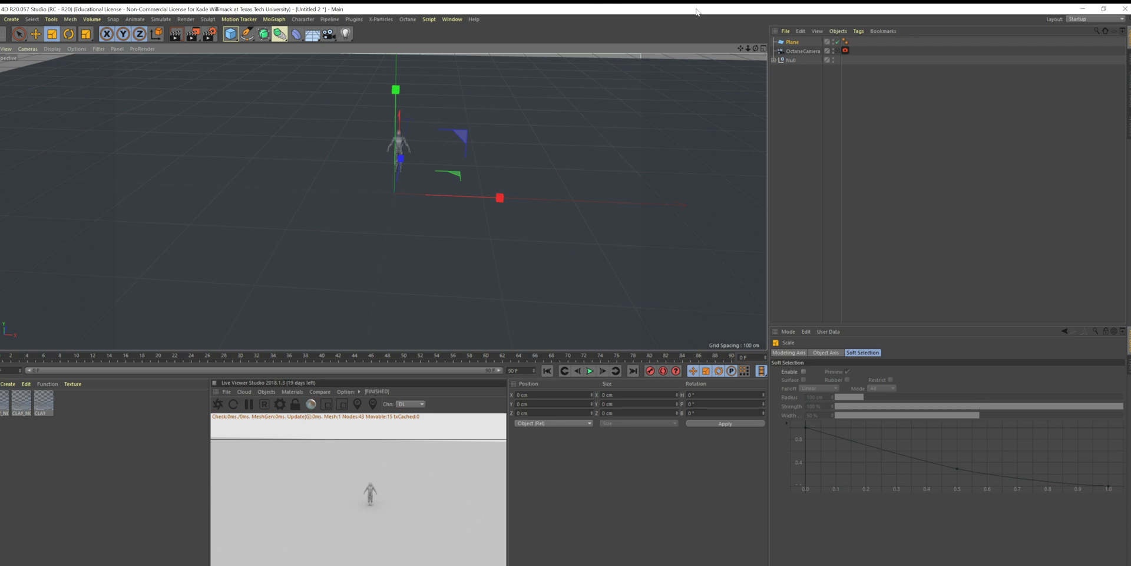
Step: Toggle the Octane camera's visibility and delete the three leftover materials
left_click(833, 52)
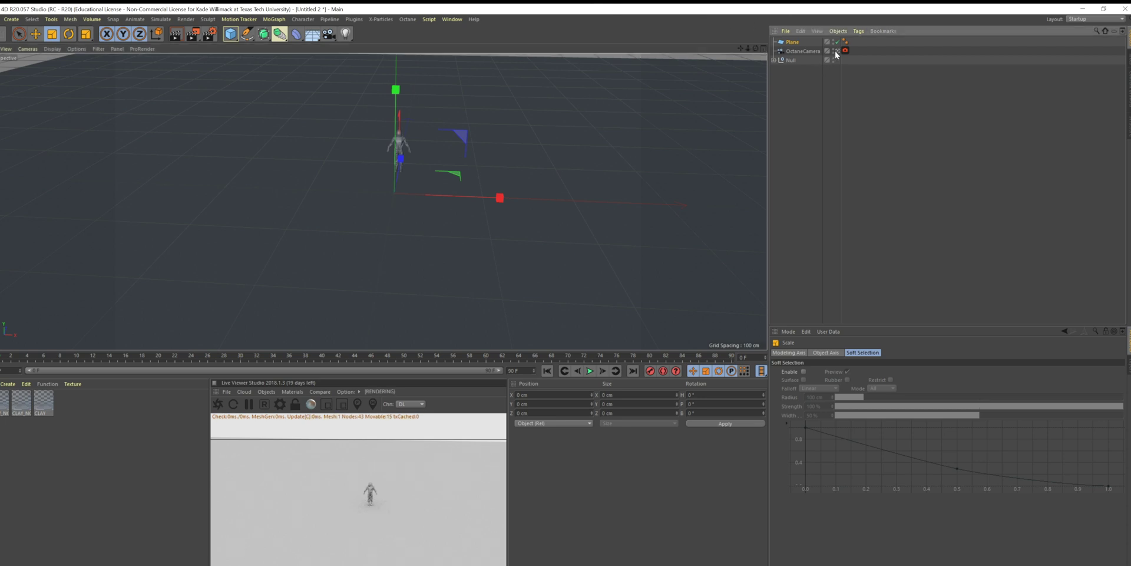
mouse_move(755, 49)
left_mouse_down()
mouse_move(756, 142)
mouse_move(752, 51)
left_mouse_up()
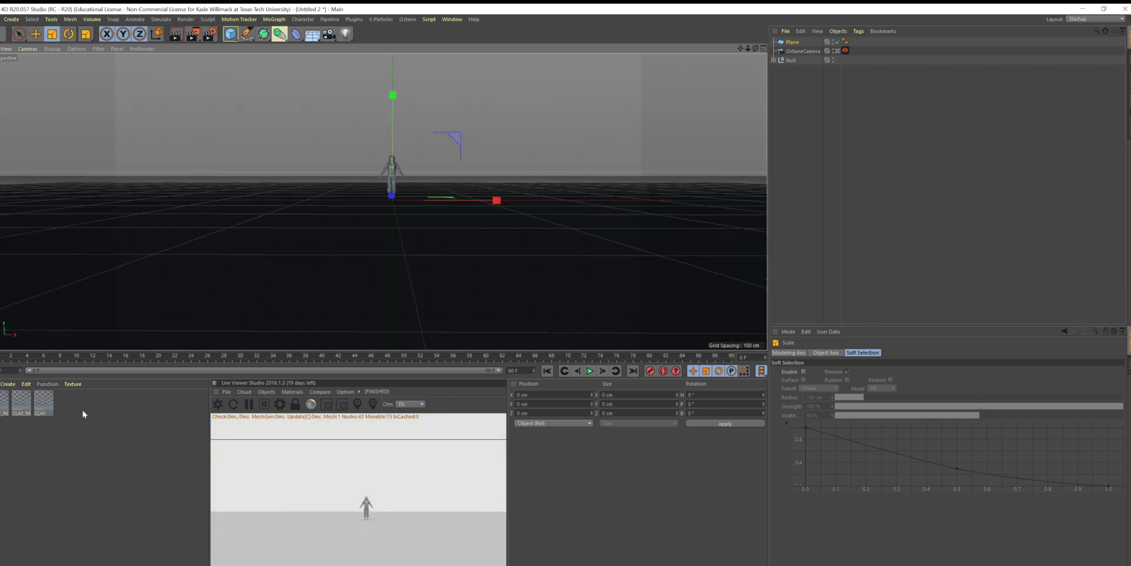
left_click_drag(116, 460, 3, 396)
key("Delete")
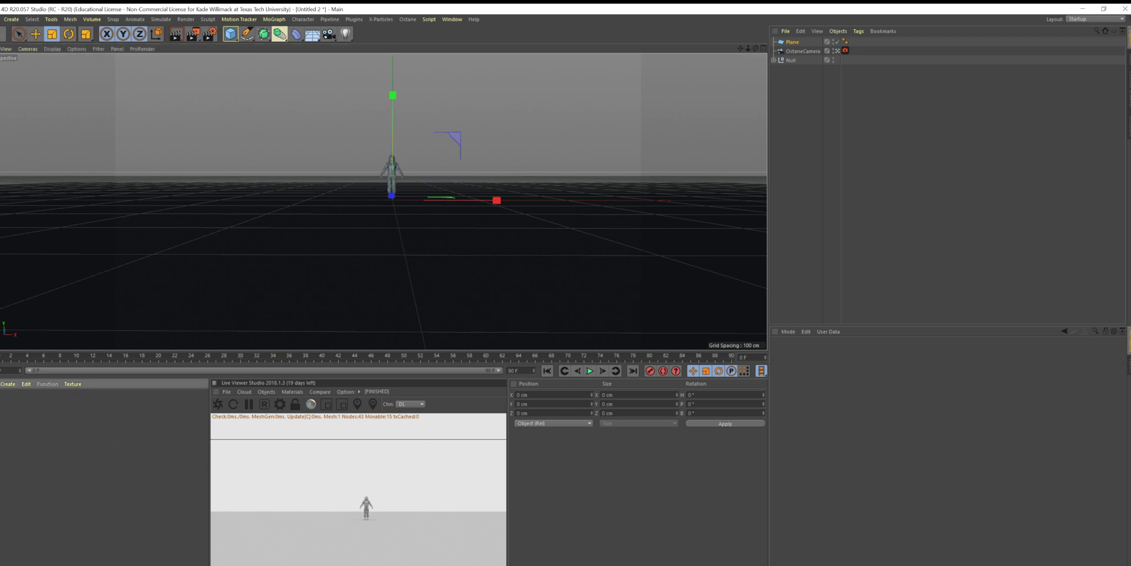
Step: Add an Octane area light, rotate it to face the camera and push it behind the figure
left_click(266, 391)
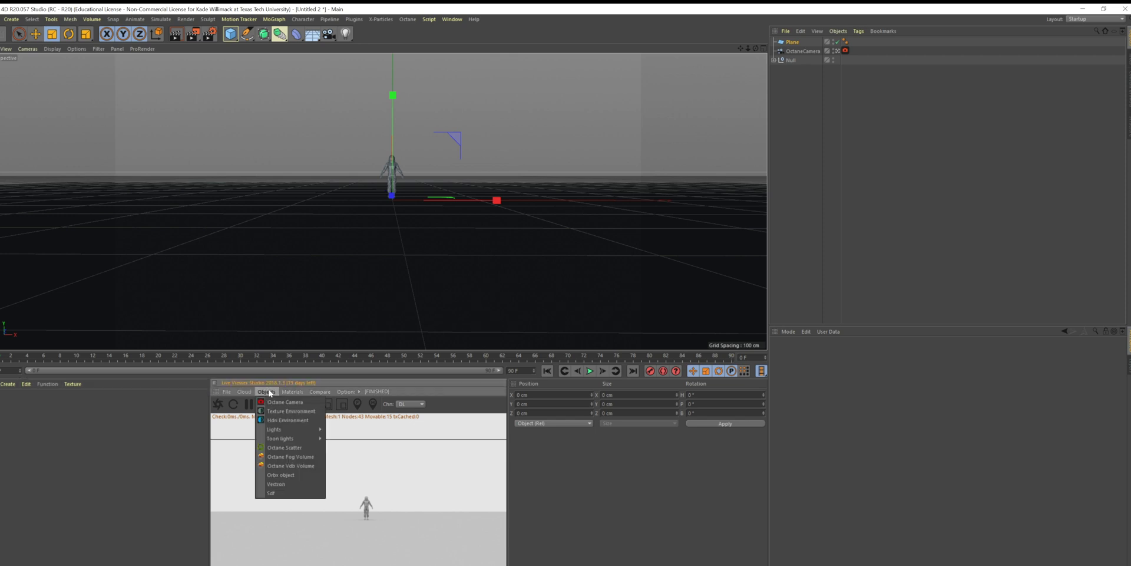
mouse_move(284, 431)
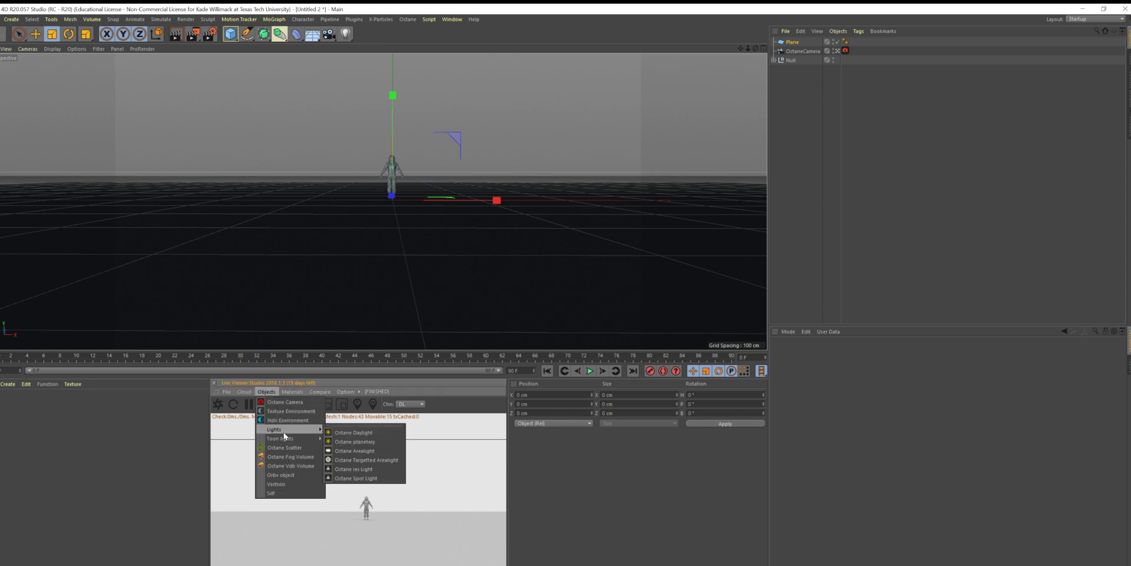
left_click(358, 452)
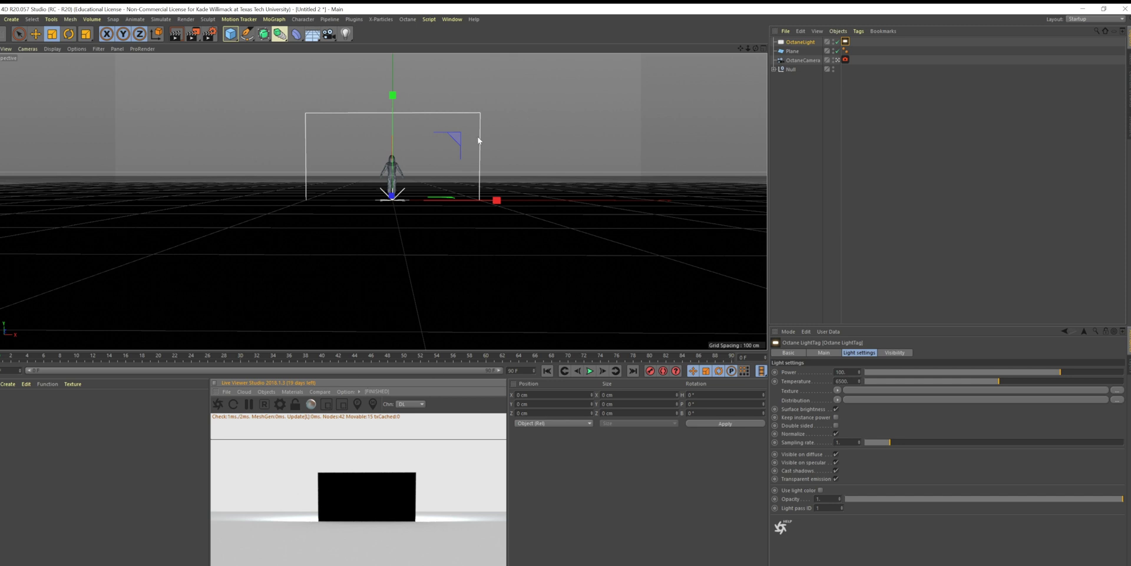
key("r")
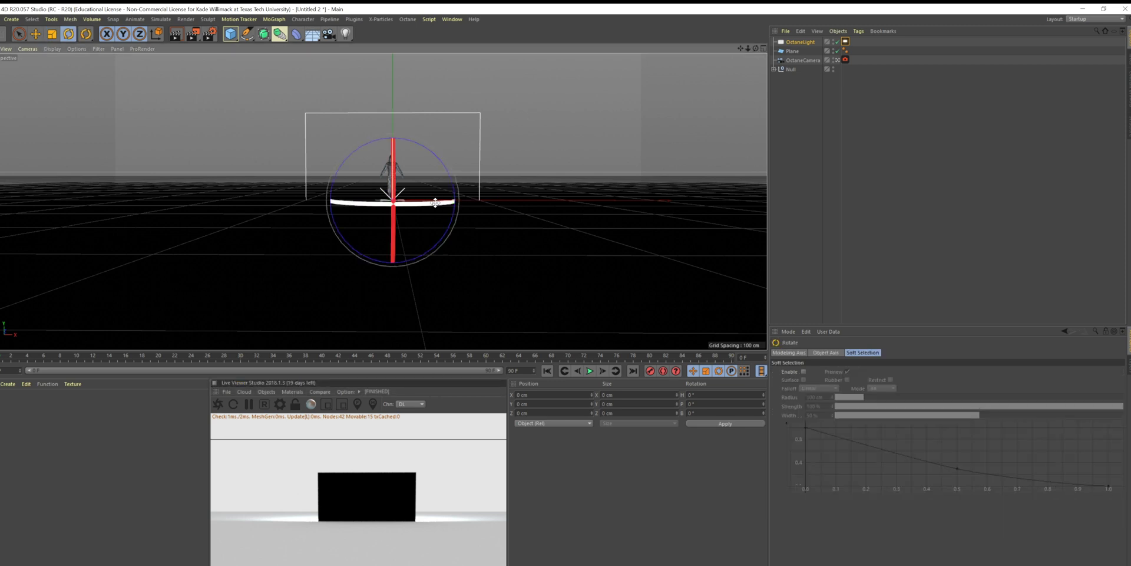
left_click_drag(435, 202, 230, 180)
key("e")
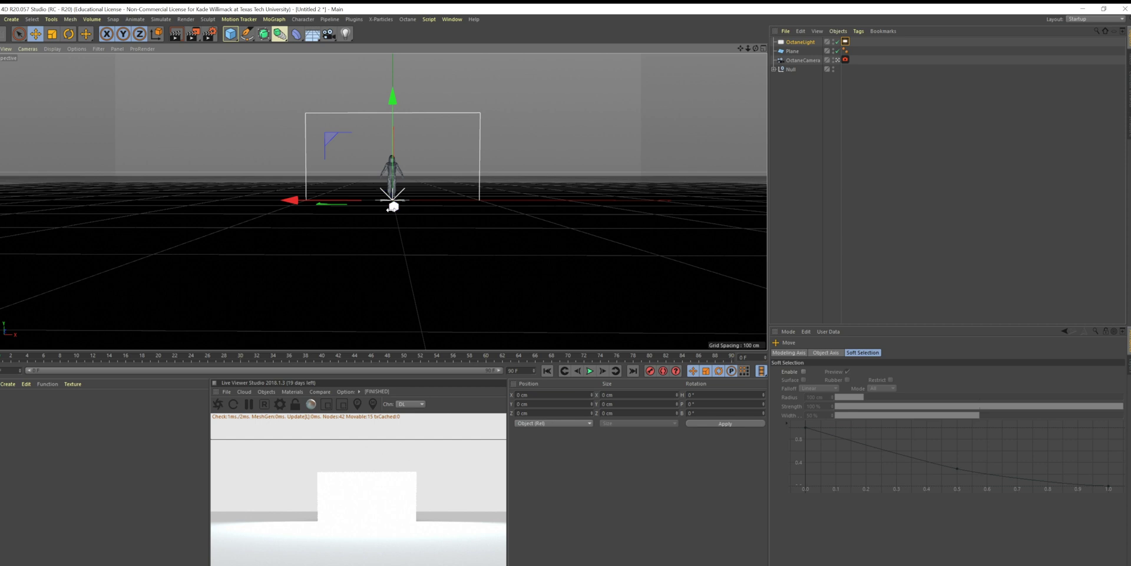
left_click_drag(394, 206, 391, 195)
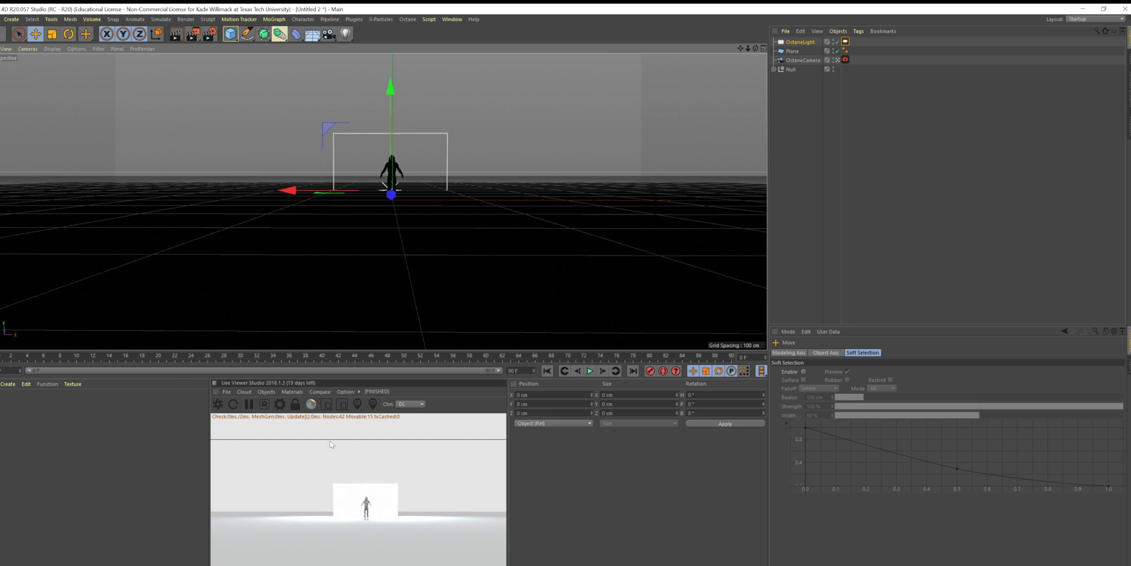
Step: Add a texture environment sky to darken the scene's background
left_click(265, 392)
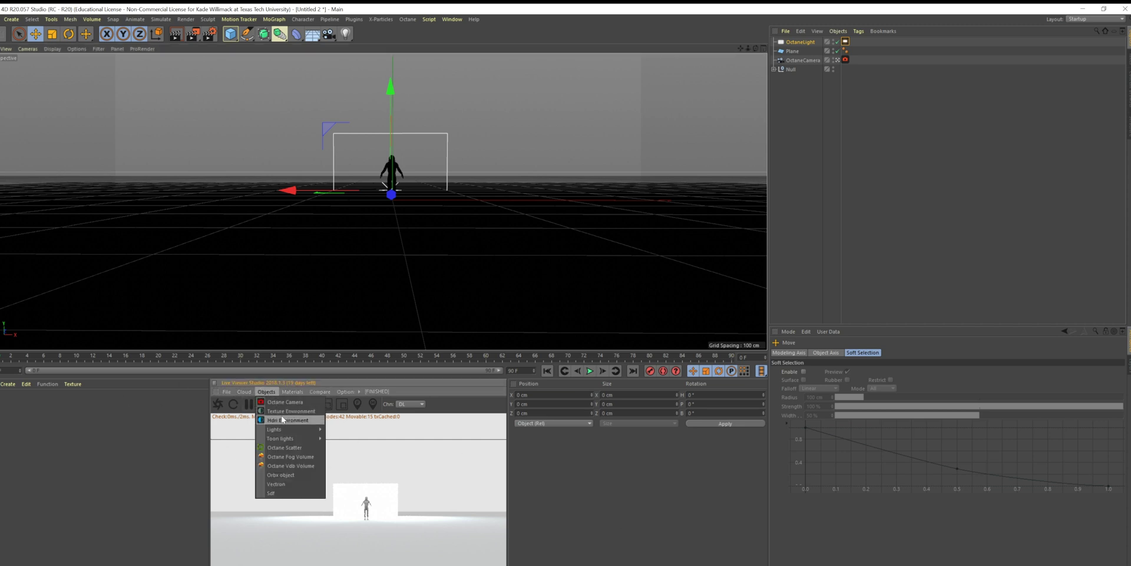
left_click(283, 412)
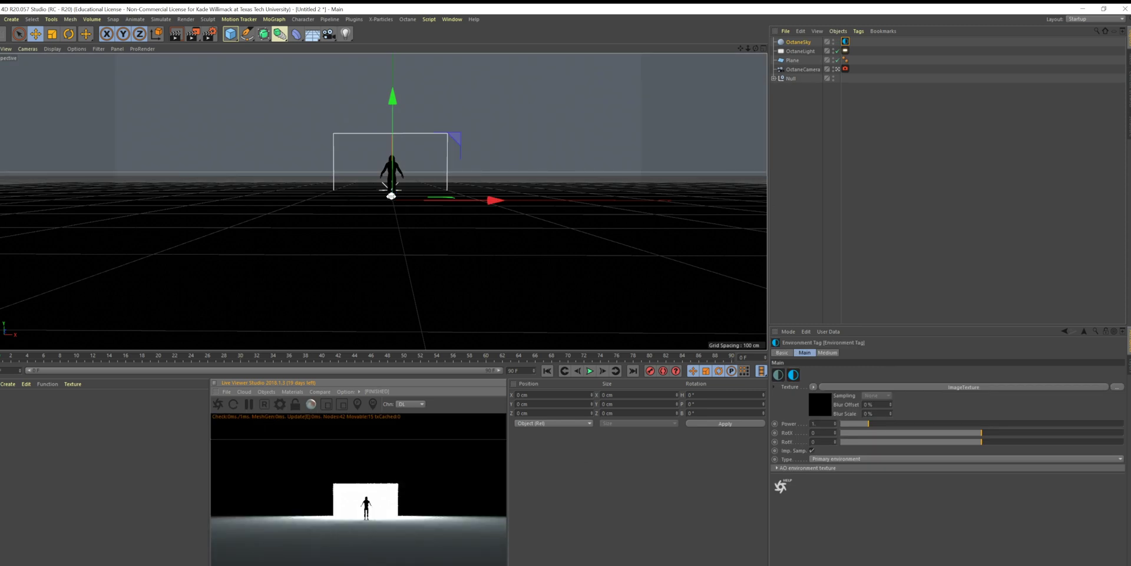
left_click_drag(390, 195, 392, 197)
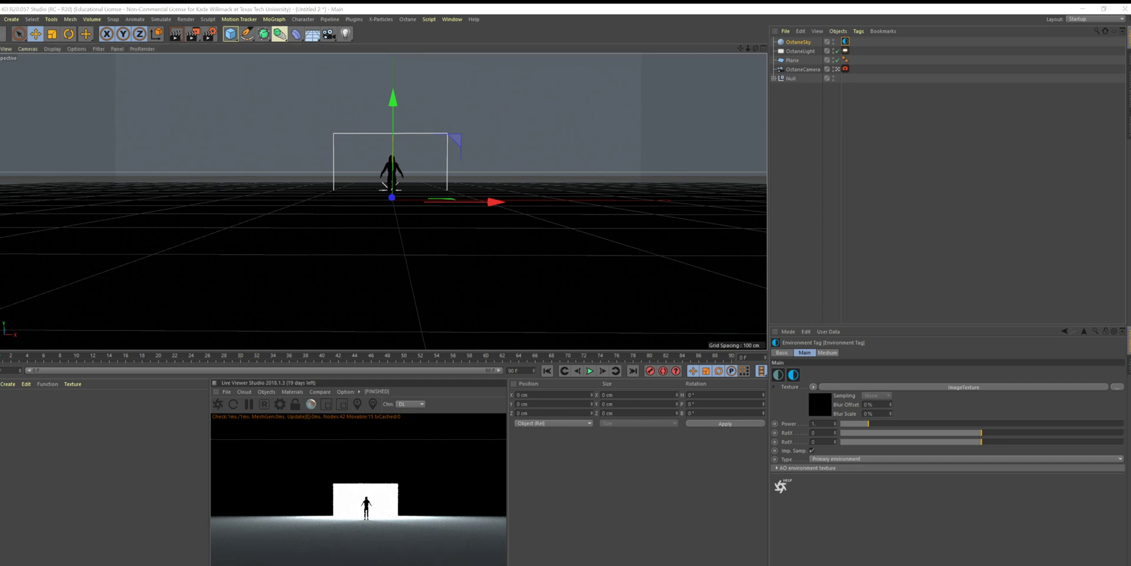
left_click(292, 391)
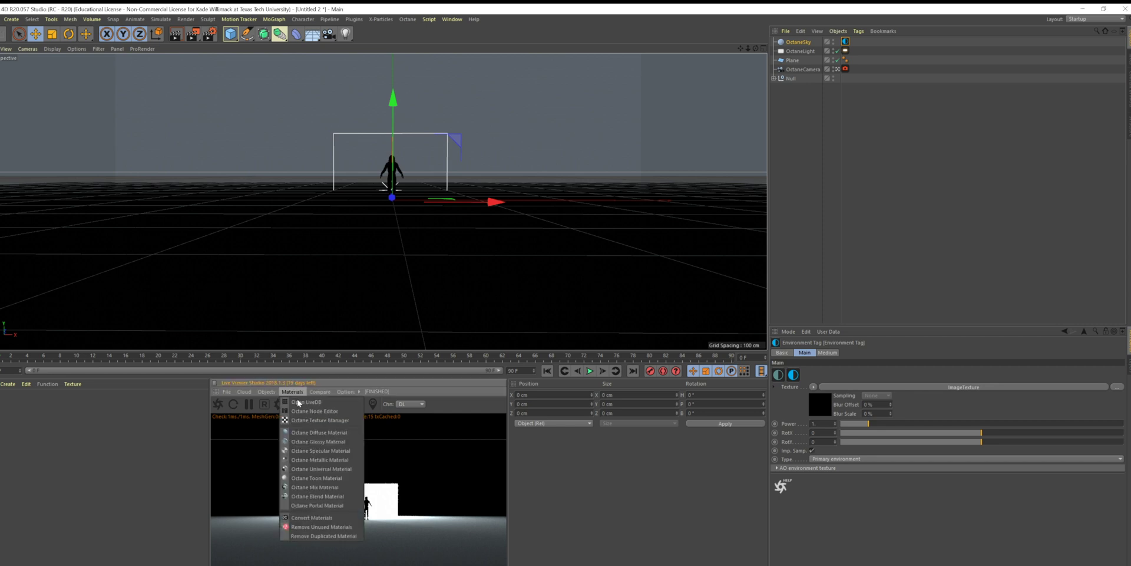
Step: Create an Octane Diffuse material, apply it to the Plane and open its node graph full screen
left_click(342, 433)
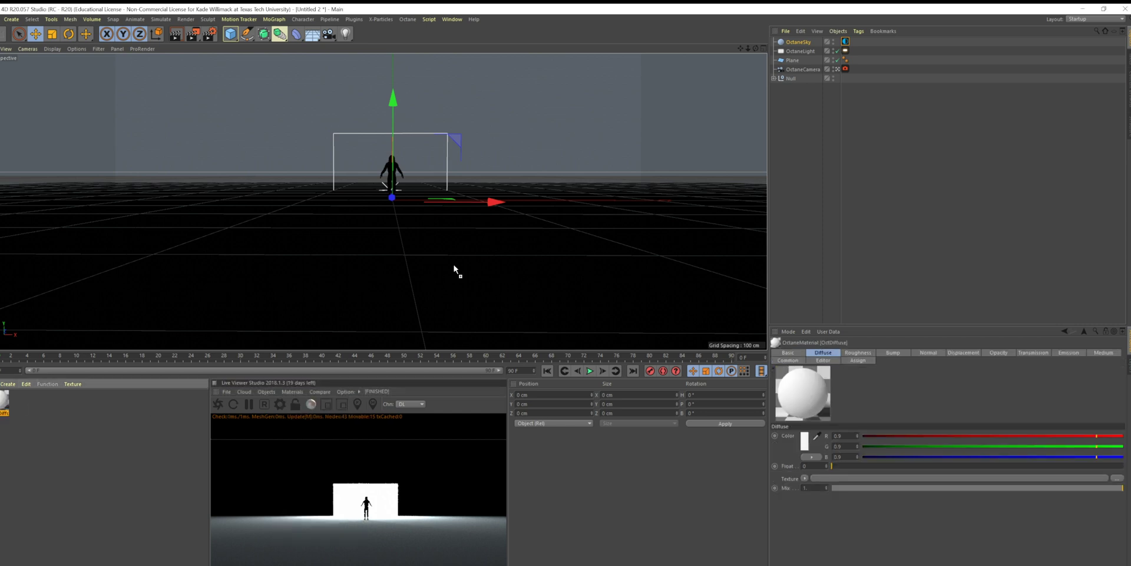
left_click_drag(455, 270, 801, 61)
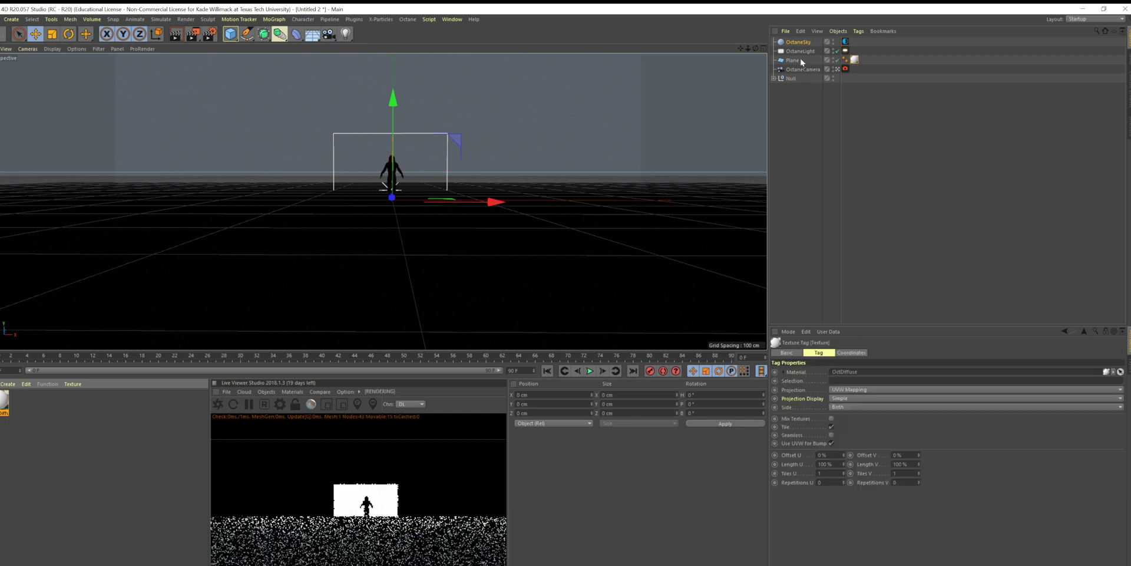
double_click(3, 404)
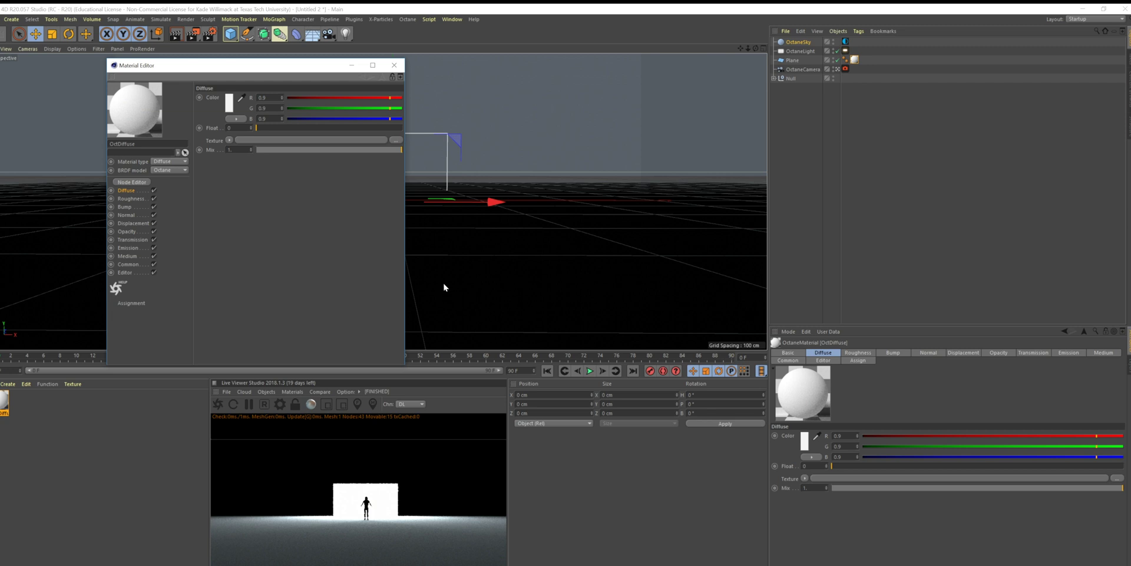
left_click(123, 182)
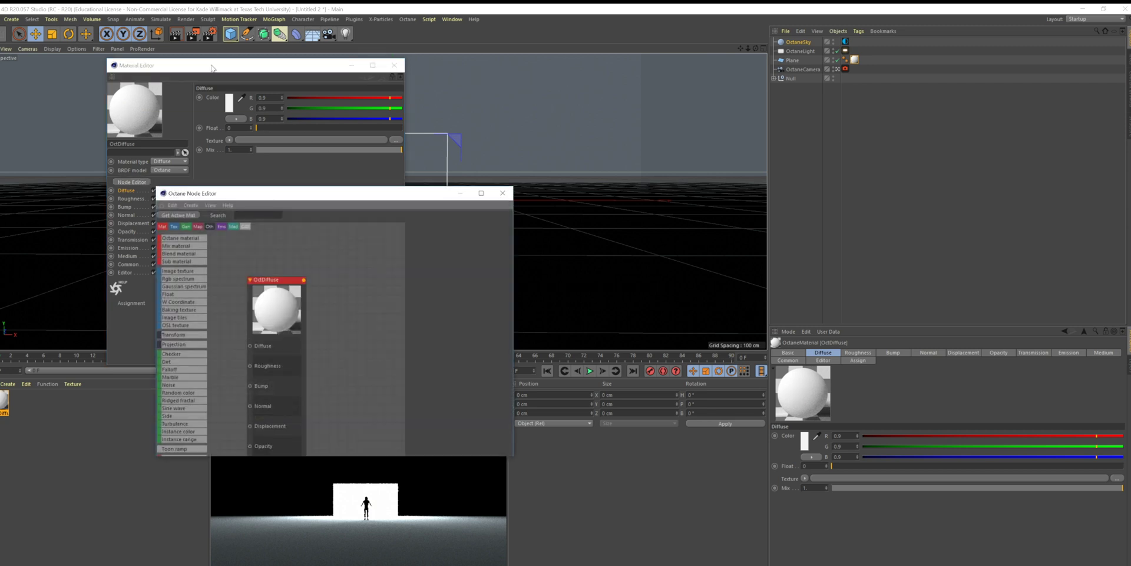
left_click_drag(214, 65, 743, 399)
left_click_drag(370, 194, 567, 201)
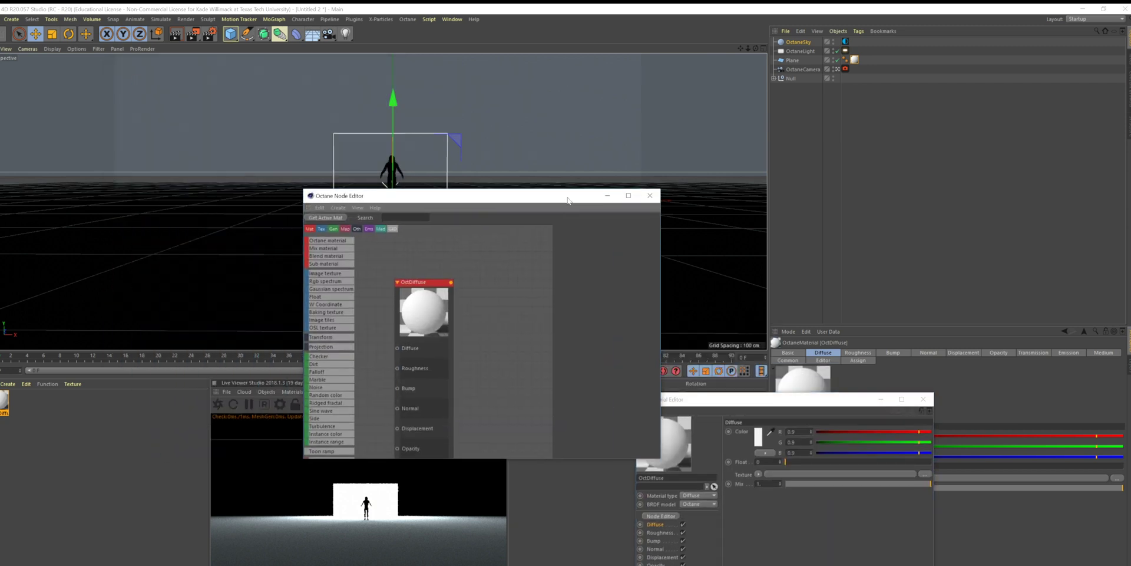
left_click(628, 196)
left_click_drag(92, 95, 369, 170)
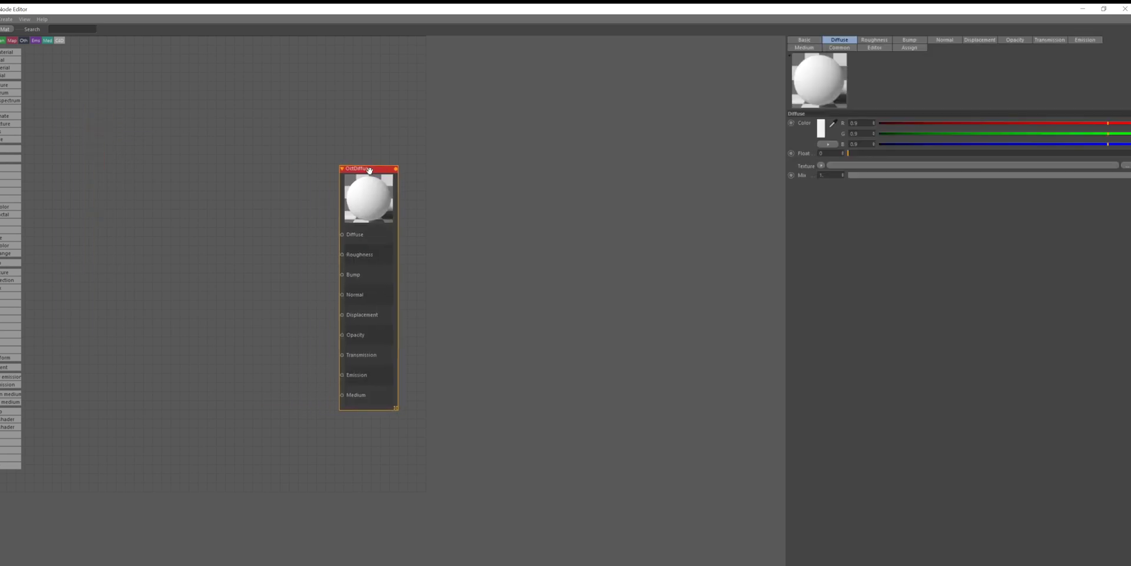
Step: Add ImageTexture and Displacement nodes, wire the texture into Bump, and browse for its image file
left_click_drag(169, 222, 169, 223)
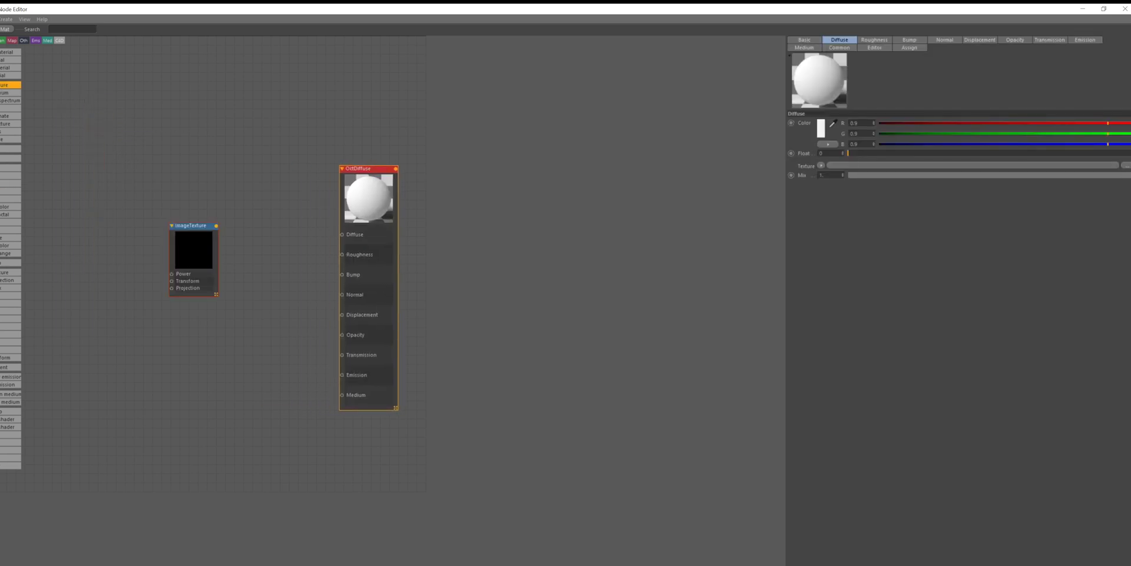
left_click_drag(11, 366, 259, 379)
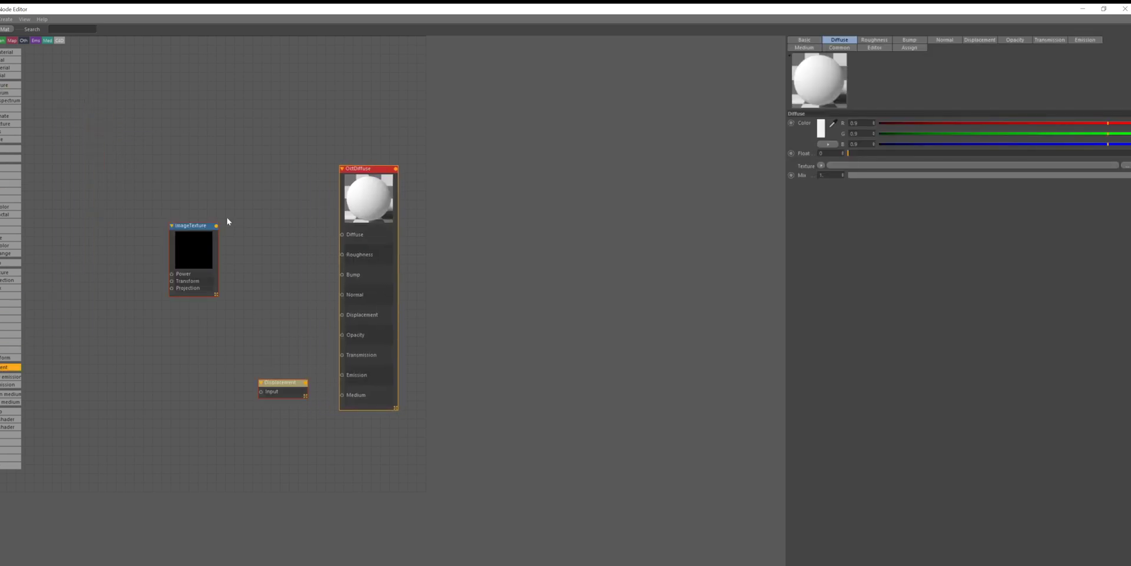
left_click_drag(190, 225, 345, 316)
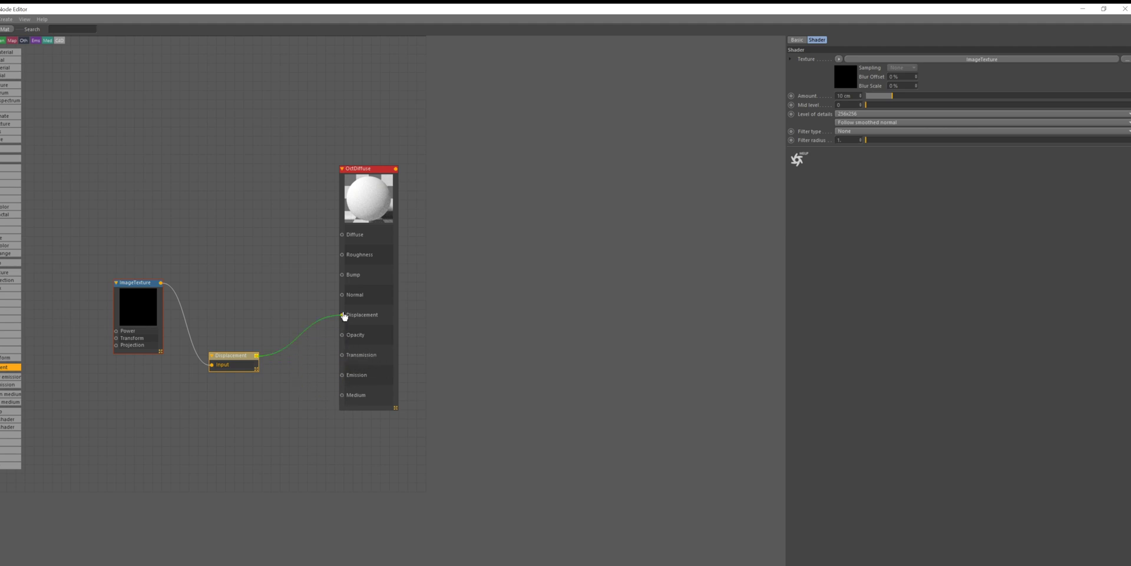
left_click_drag(161, 282, 342, 274)
left_click(136, 264)
left_click(139, 292)
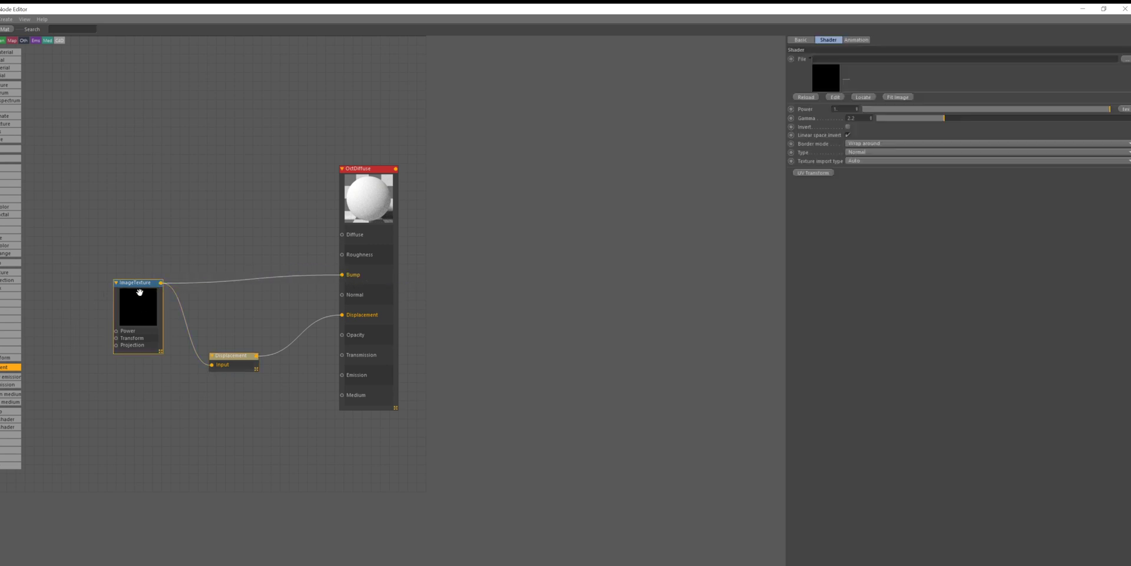
left_click(1126, 60)
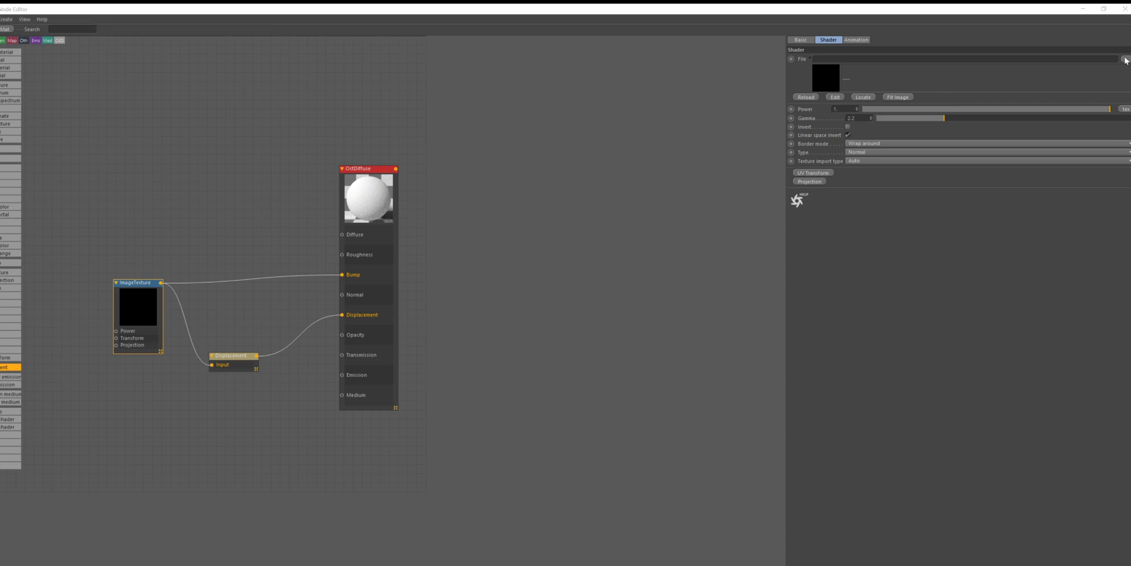
left_click_drag(377, 22, 0, 277)
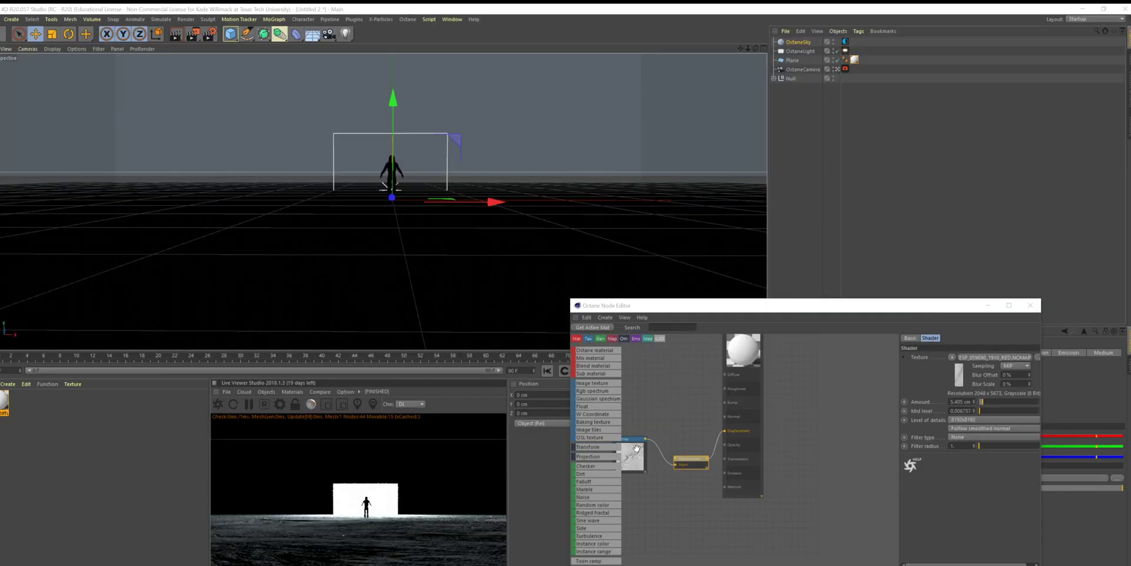
Step: Review the ImageTexture and Displacement (0.405 cm amount) settings and tilt the floor about -1.2°
left_click_drag(633, 456, 644, 444)
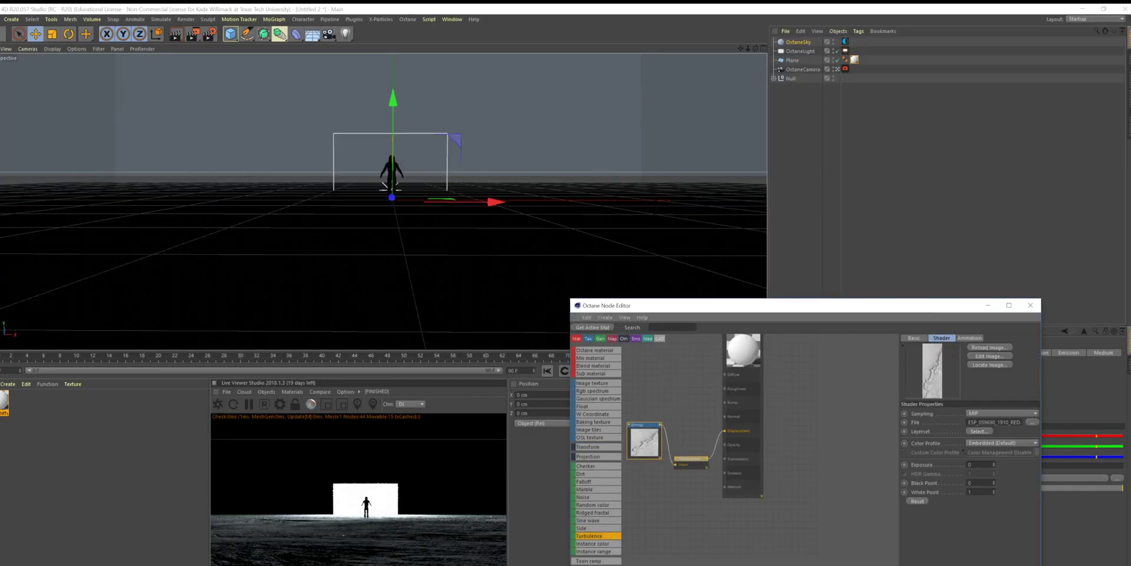
left_click(688, 461)
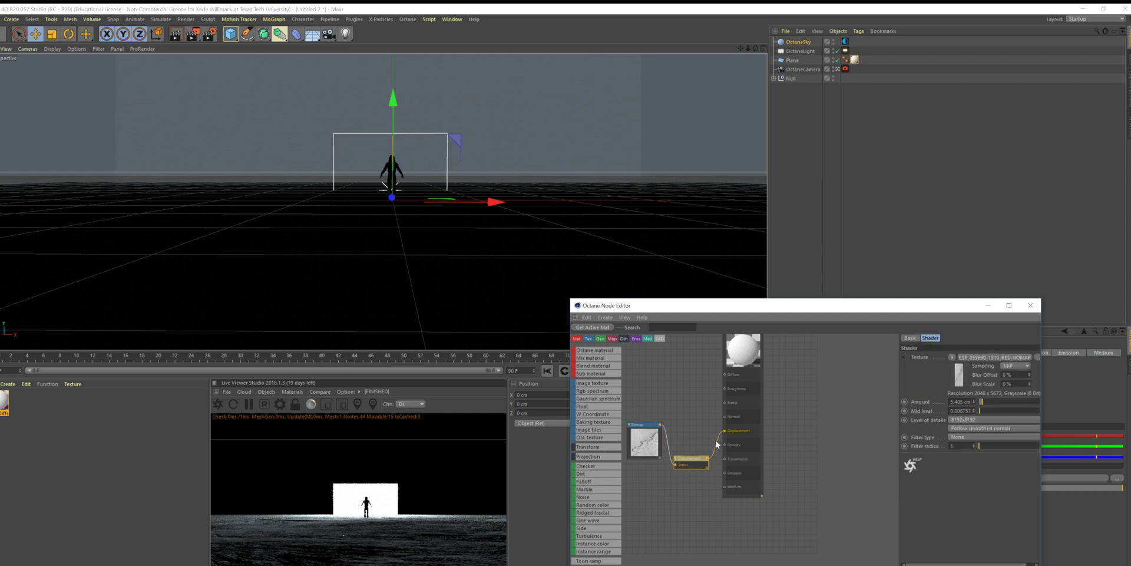
left_click(645, 442)
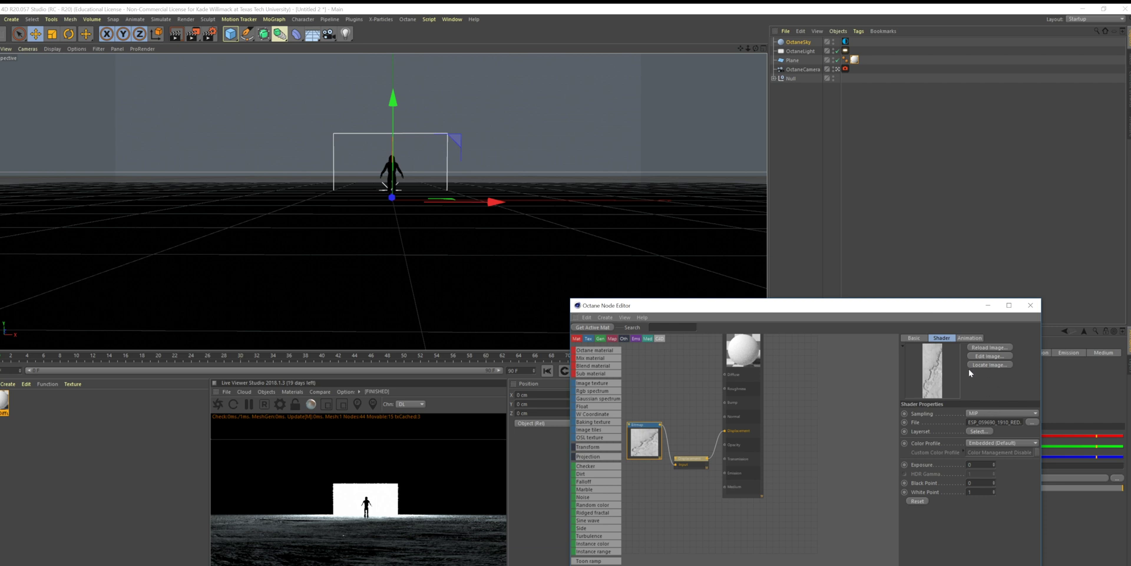
left_click(914, 340)
left_click(941, 338)
left_click(969, 338)
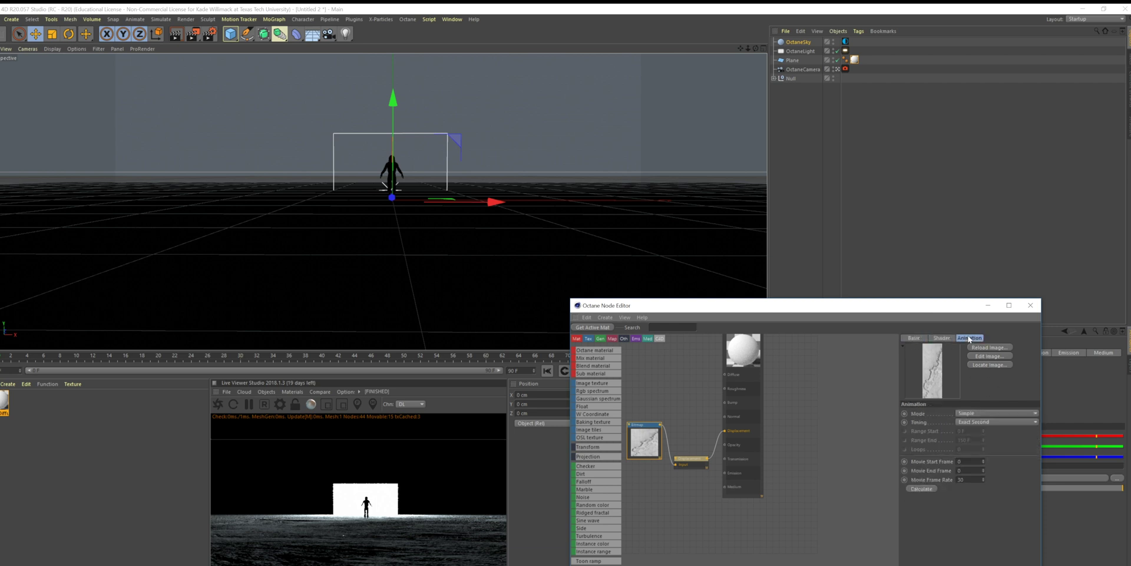
left_click(942, 338)
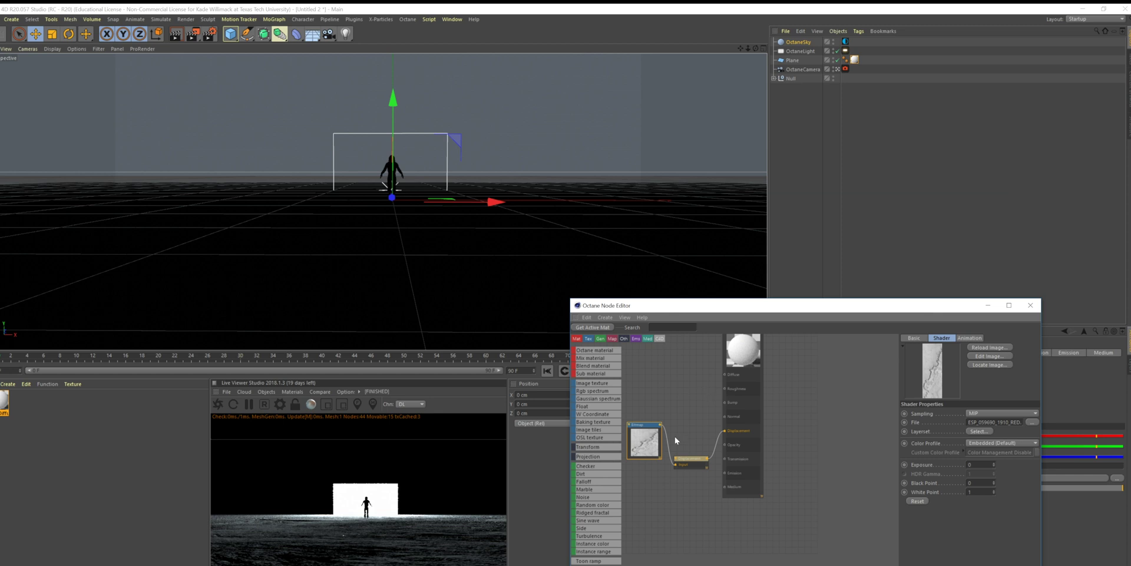
left_click(690, 466)
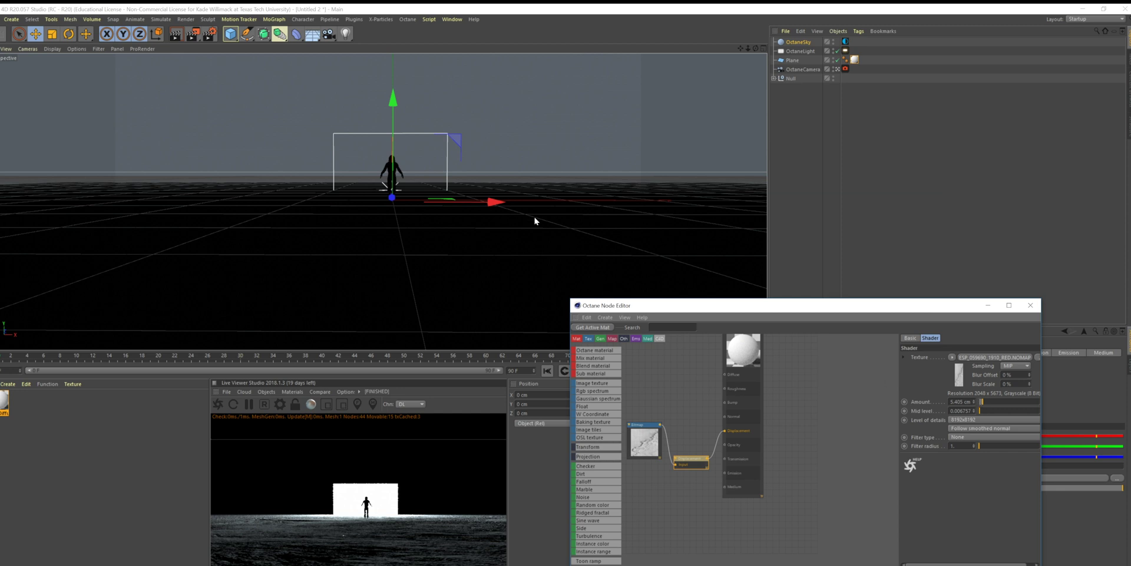
key("r")
left_click_drag(438, 203, 436, 210)
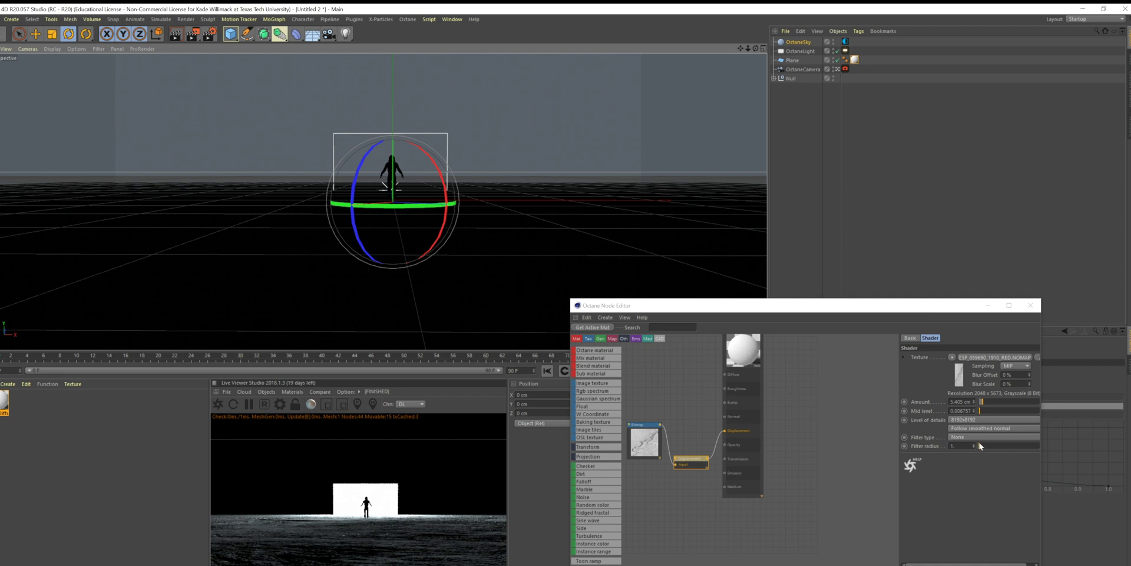
Step: Close the node graph and raise the OctaneLight about 125 cm to light the floor
left_click(1031, 305)
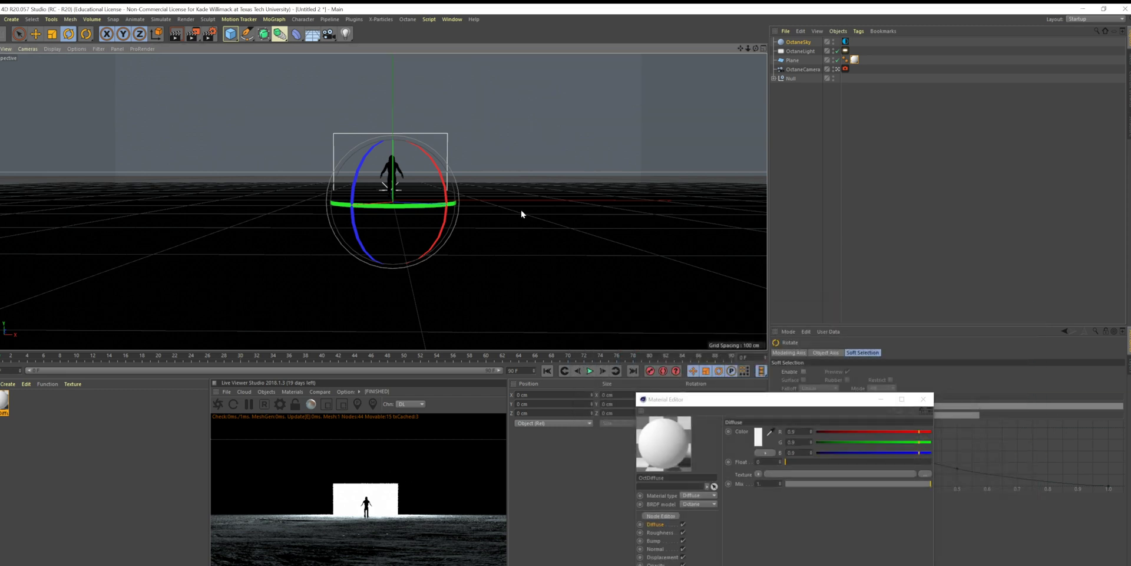
left_click(799, 52)
key("r")
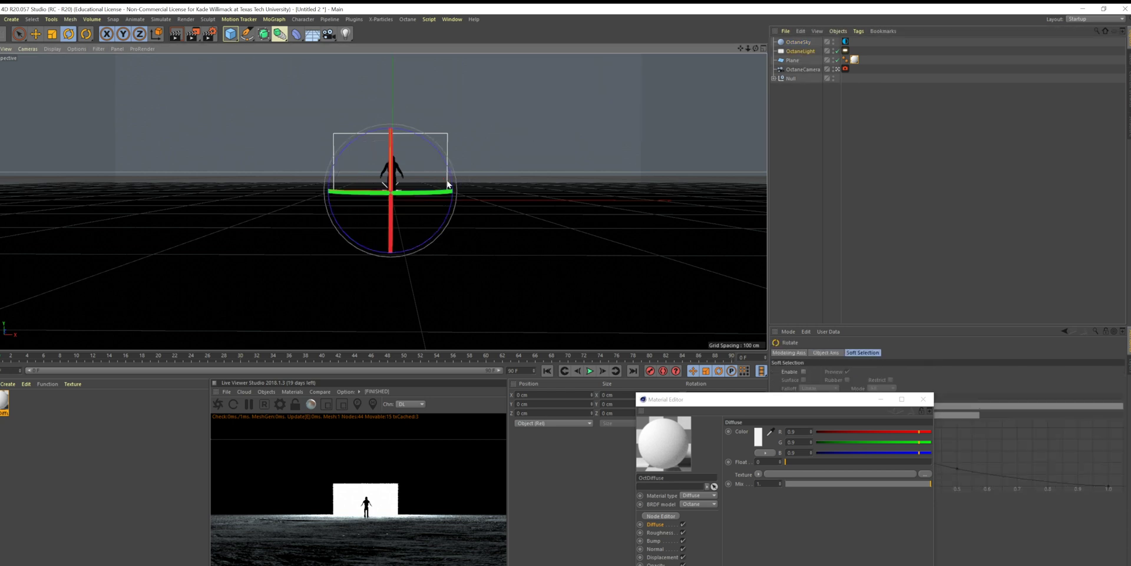
key("e")
left_click_drag(394, 106, 398, 44)
Step: Scale the OctaneLight down to about 0.86 × 0.92 × 0.86
key("r")
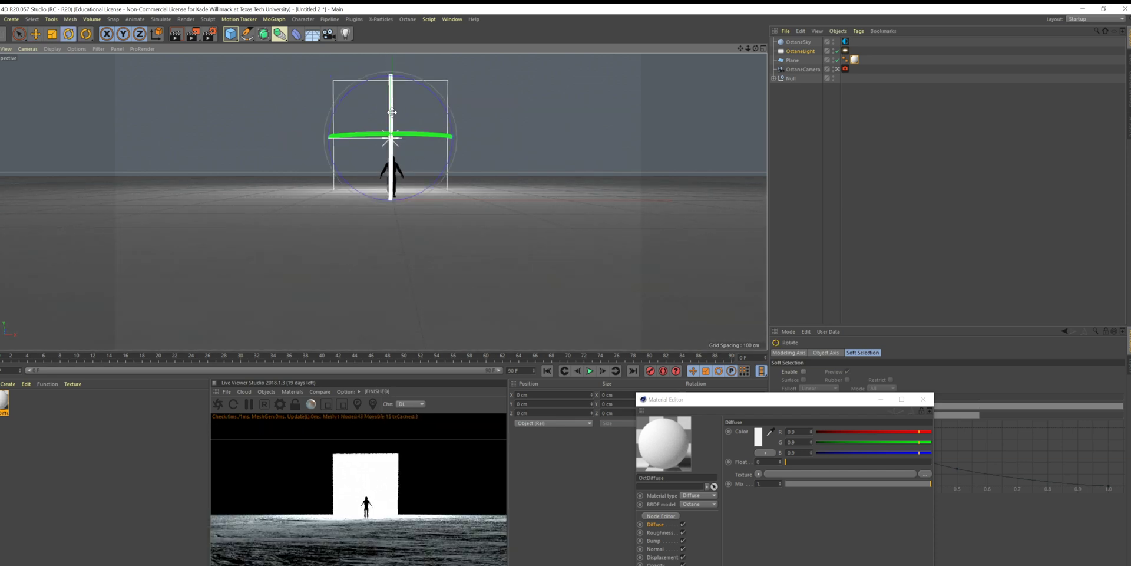
key("t")
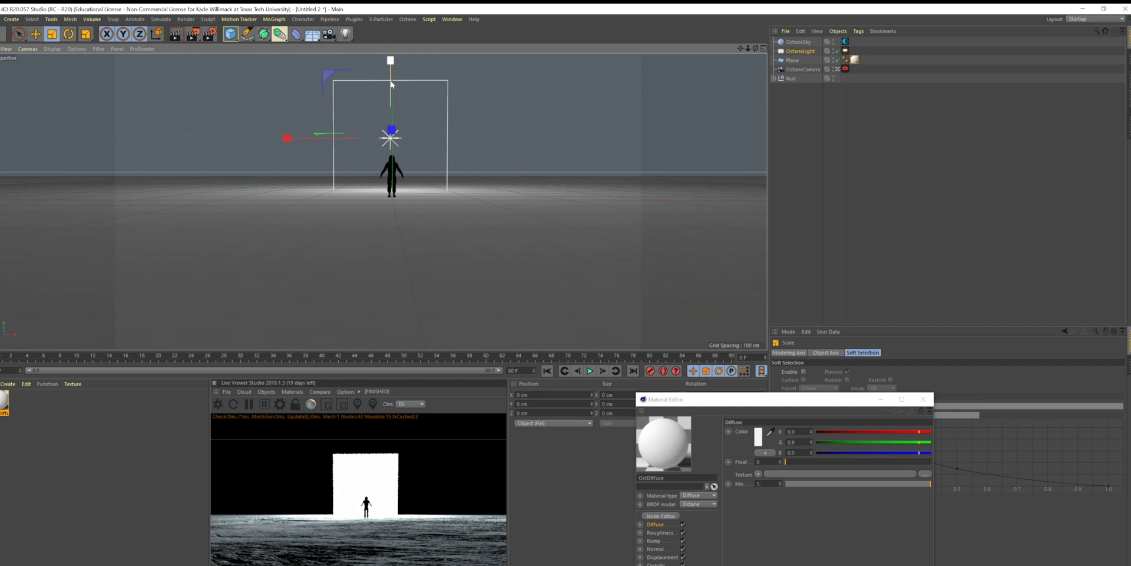
left_click(804, 53)
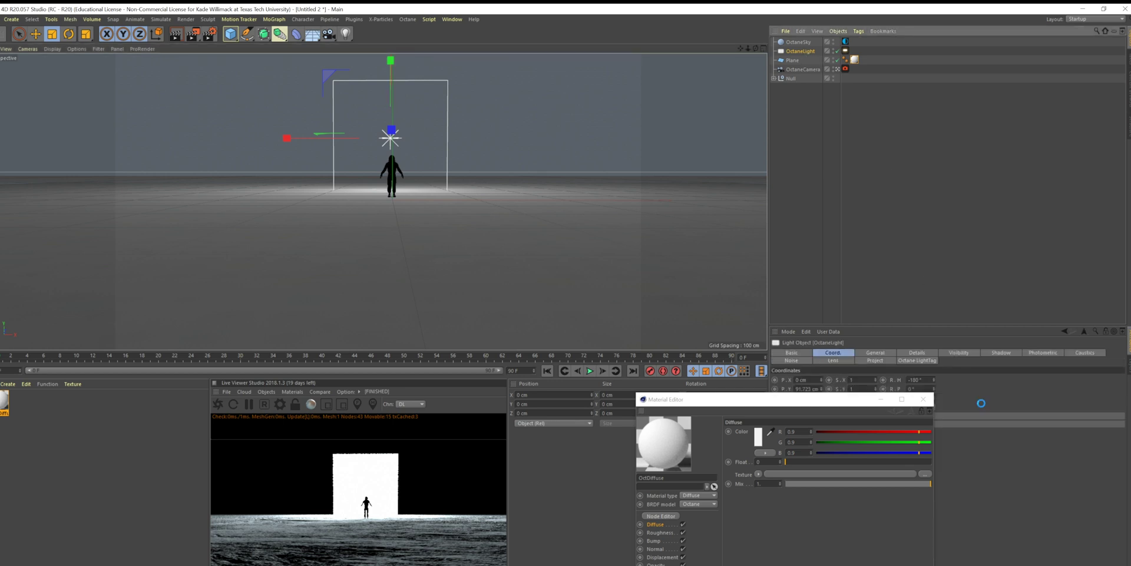
left_click(923, 399)
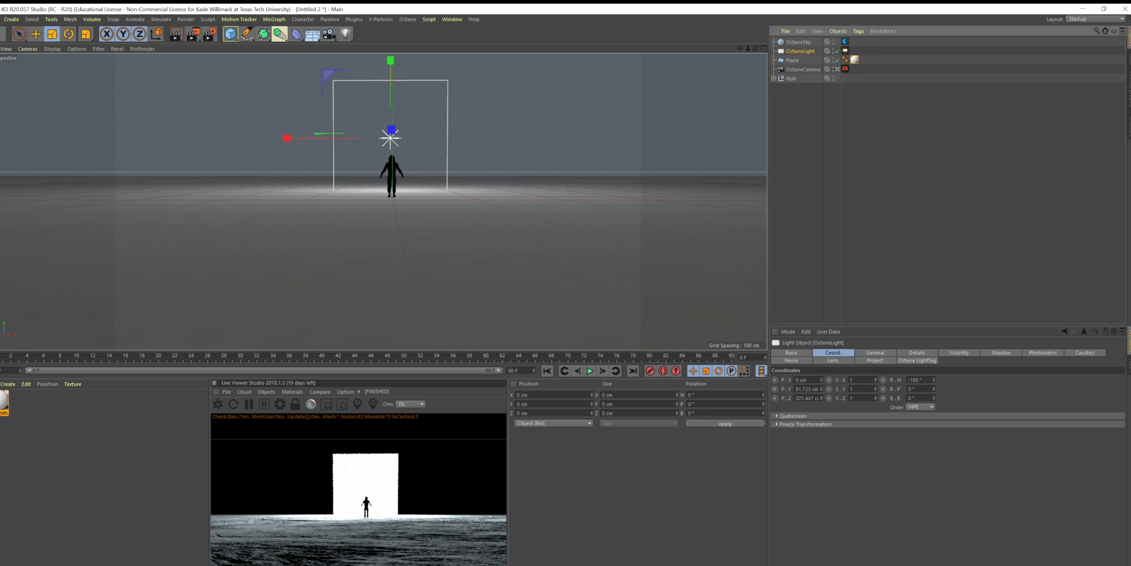
left_click_drag(874, 391, 876, 386)
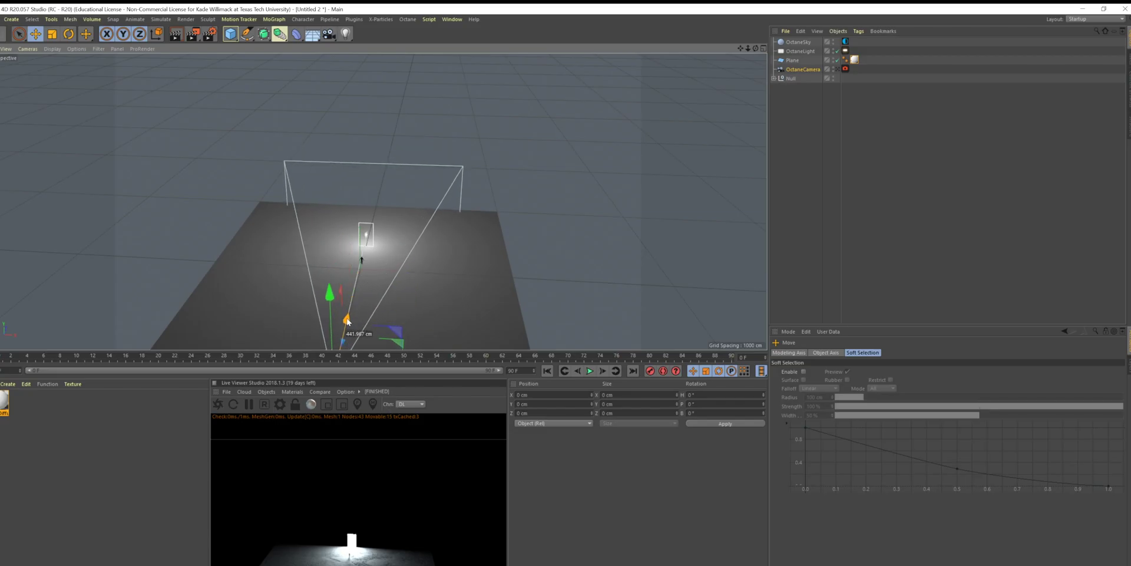
Step: Look through the OctaneCamera in the four-view layout and move it forward toward the doorway
left_click(837, 69)
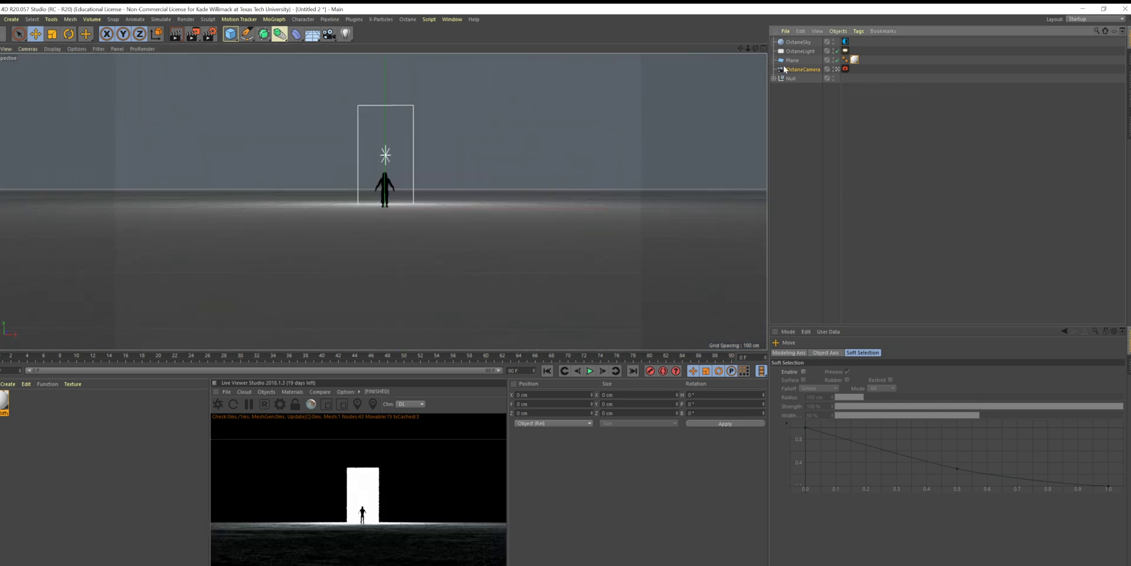
left_click(763, 49)
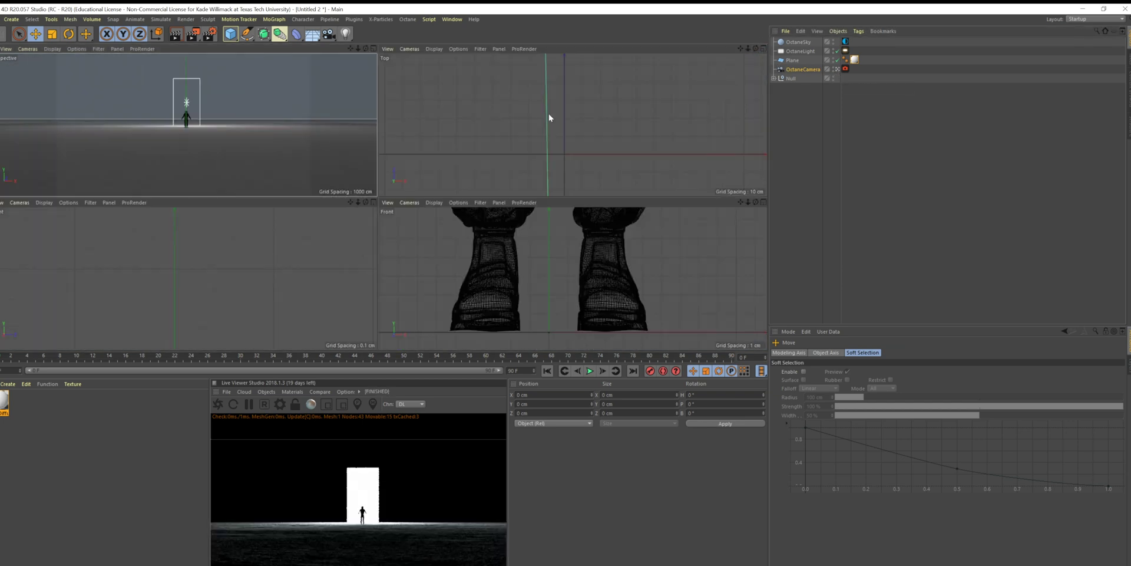
scroll(549, 118, "down", 5)
scroll(550, 118, "up", 3)
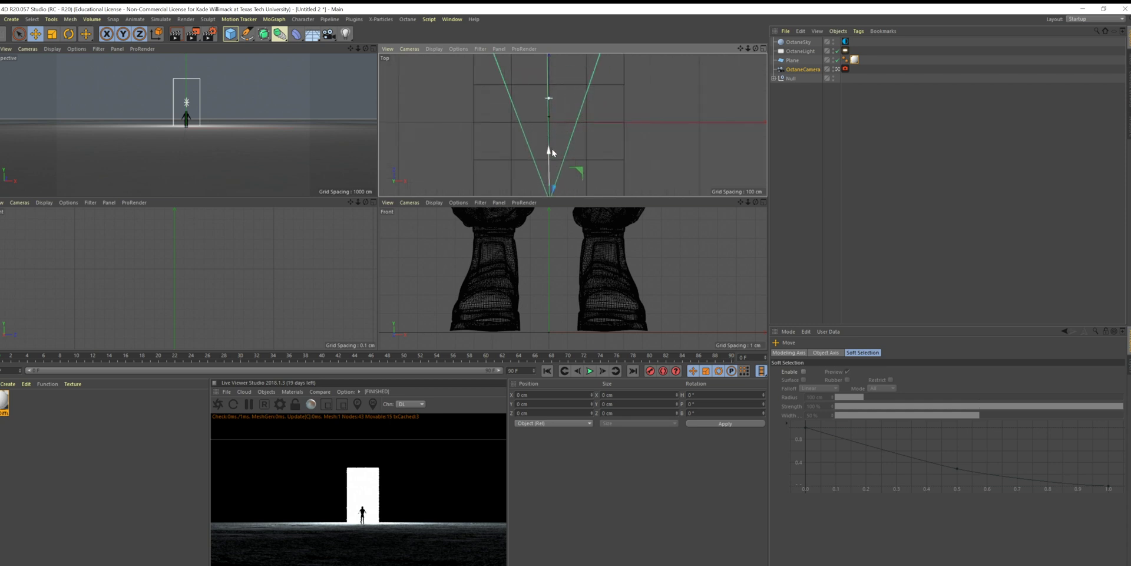
left_click_drag(550, 148, 548, 138)
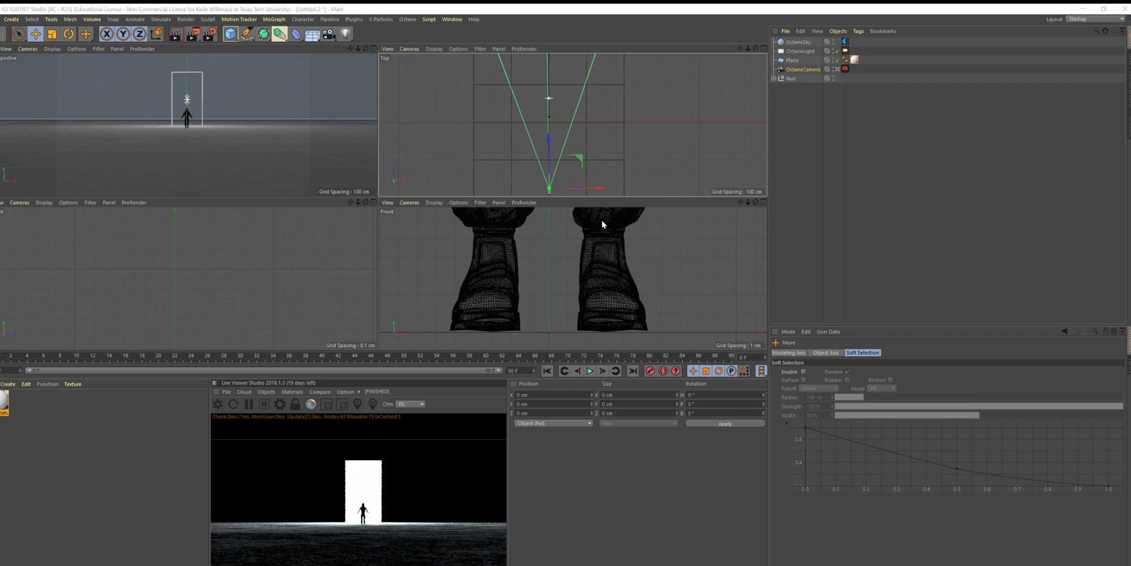
Step: Raise the OctaneLight slightly and lift the astronaut Null about 49 cm
left_click(793, 52)
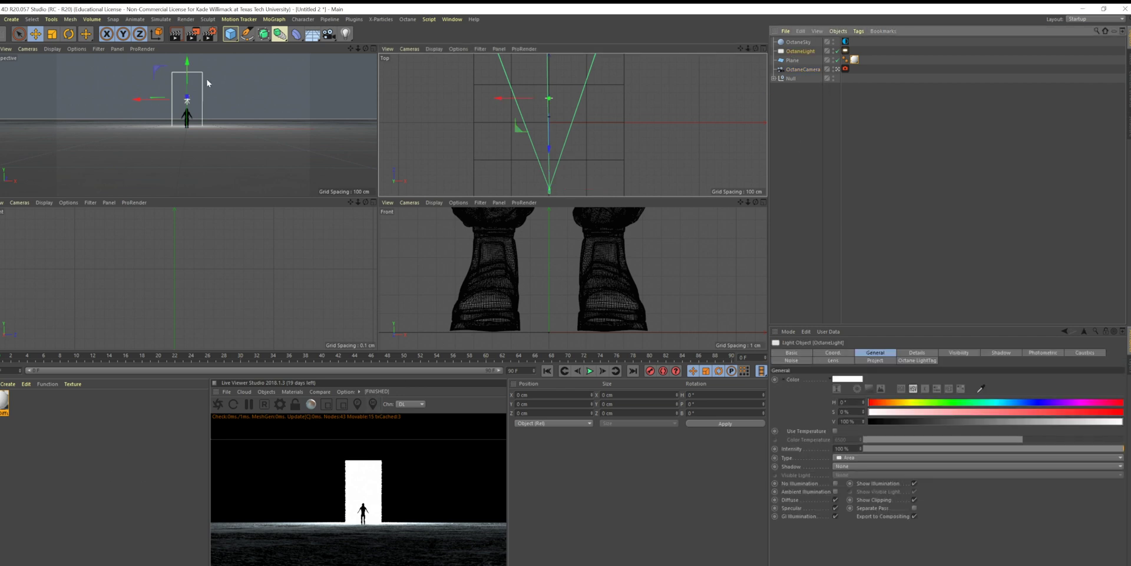
left_click_drag(187, 67, 188, 65)
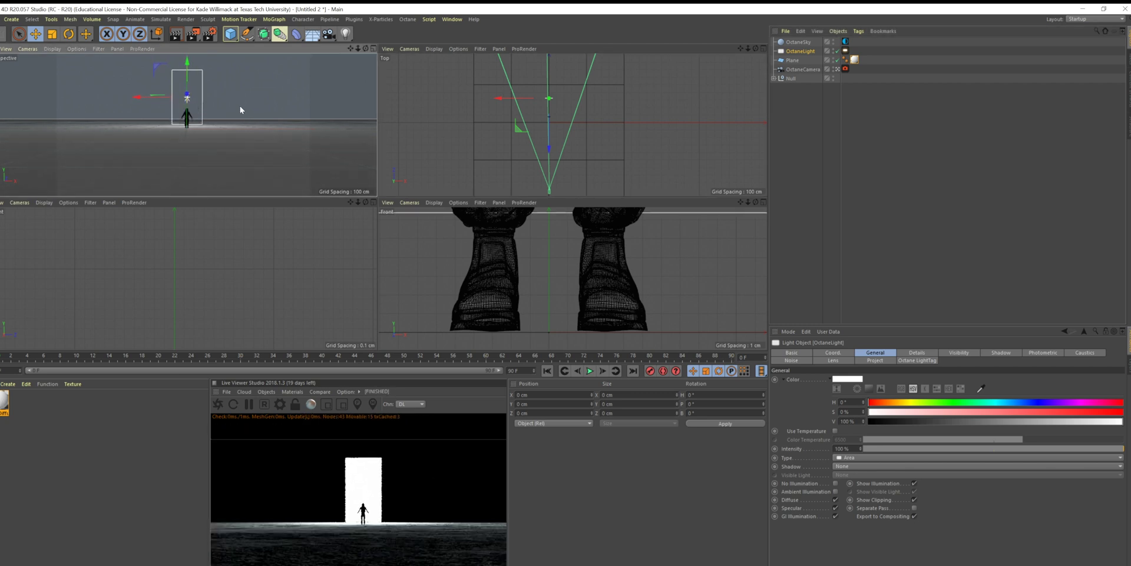
left_click_drag(183, 63, 184, 59)
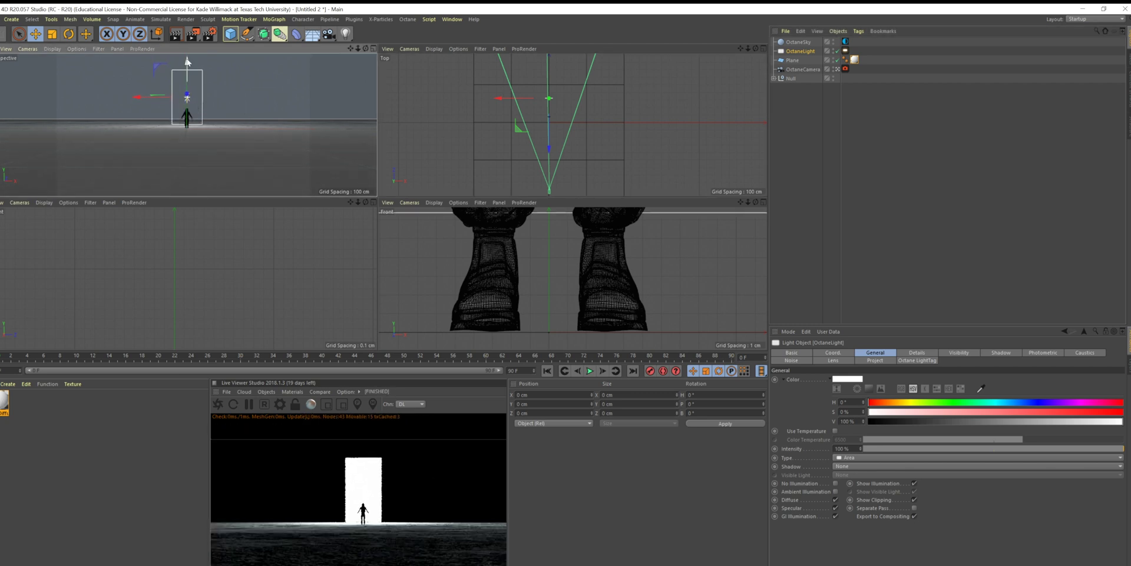
left_click(791, 78)
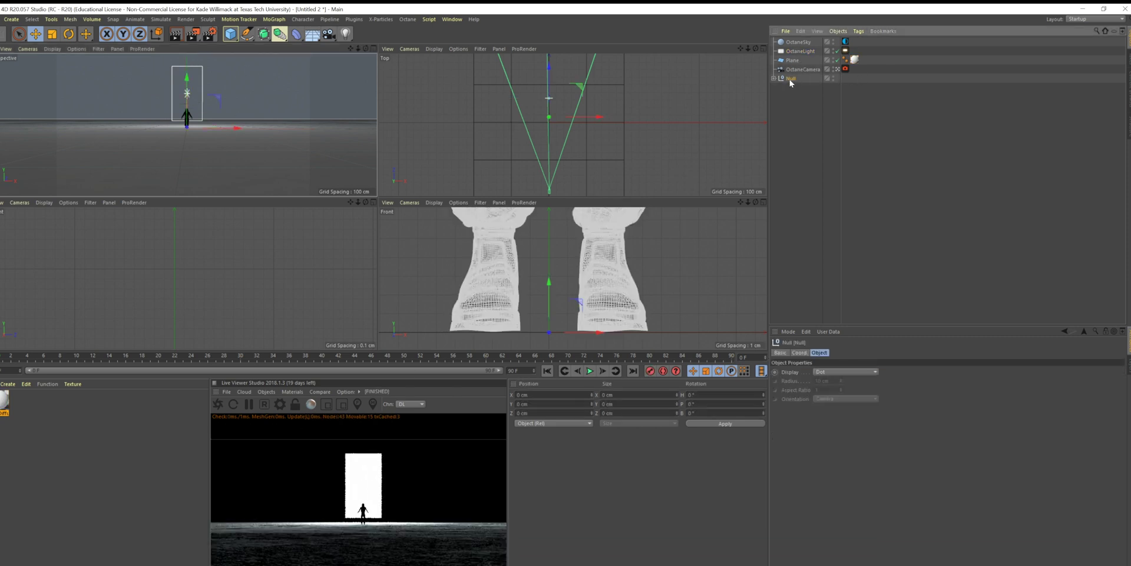
left_click_drag(187, 77, 188, 58)
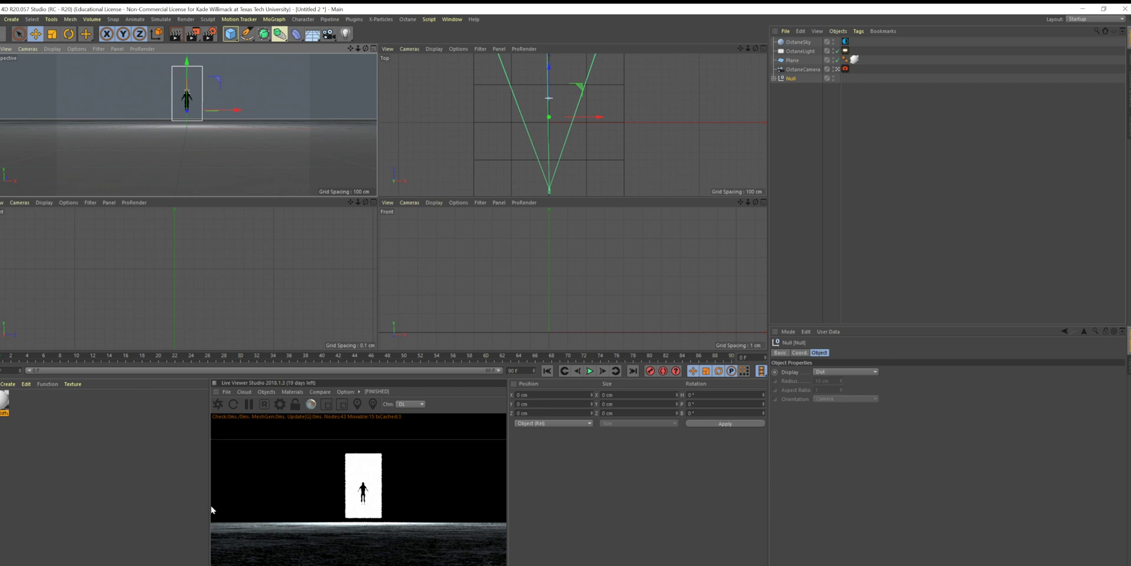
Step: Check the floor material's Displacement channel, load a Falloff texture into Diffuse, and view its node graph
double_click(4, 402)
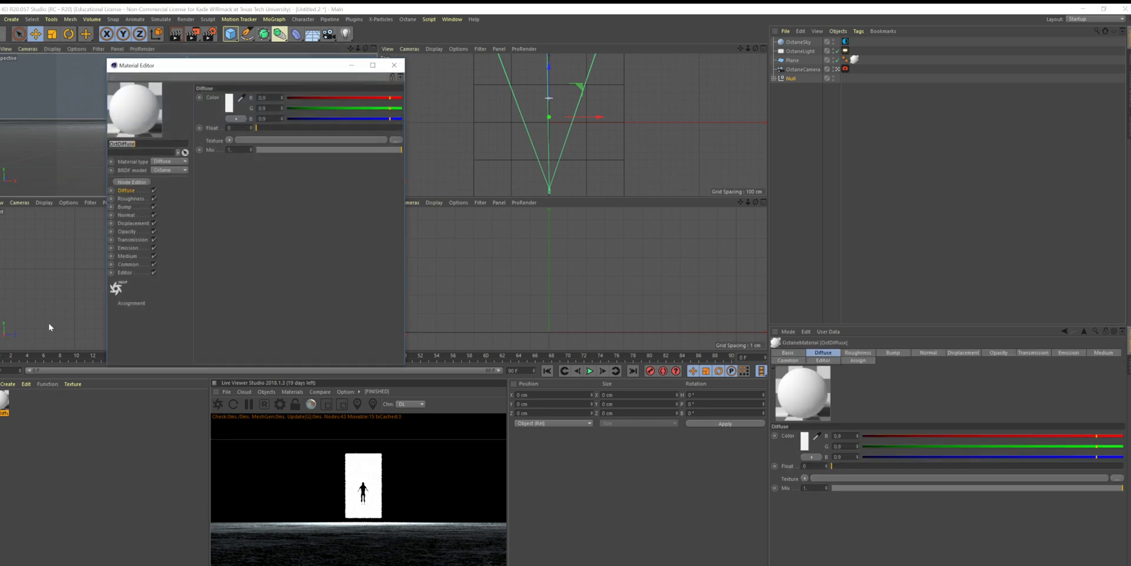
left_click_drag(177, 65, 593, 333)
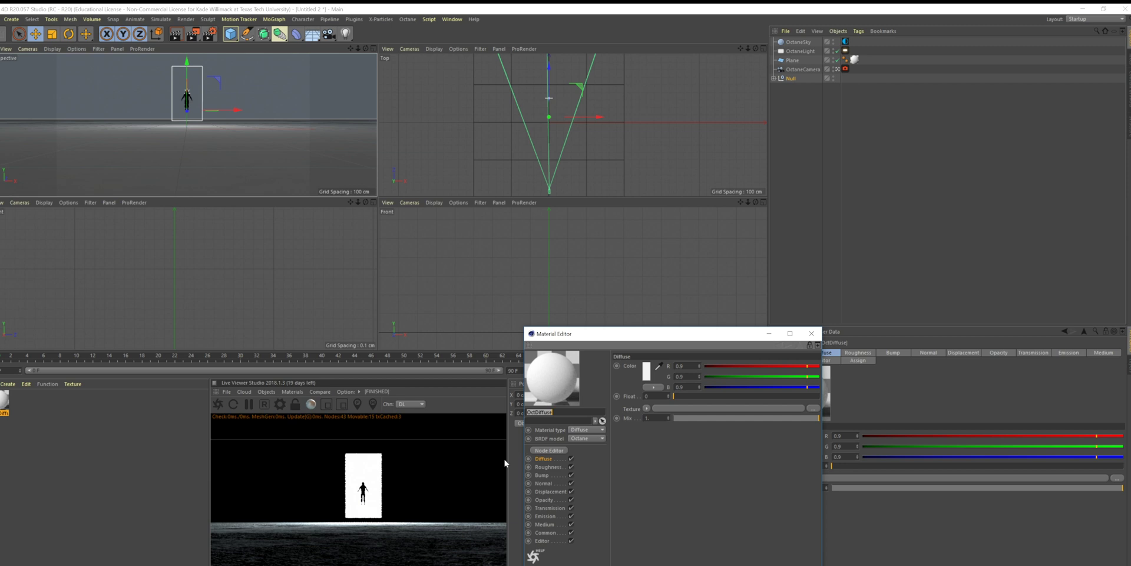
left_click(556, 487)
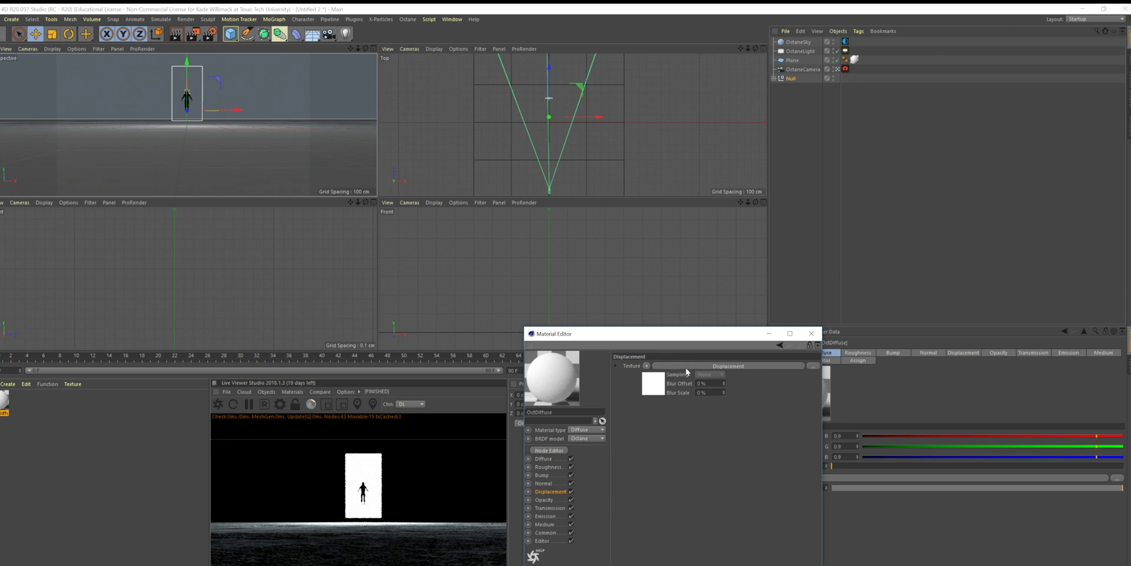
left_click(728, 365)
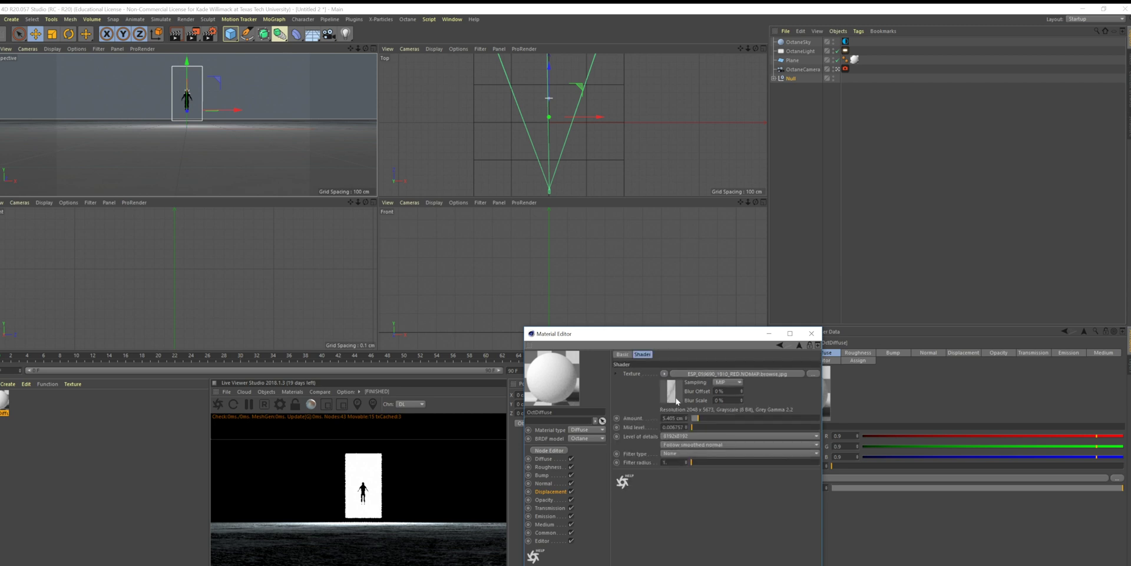
left_click(543, 459)
left_click(664, 414)
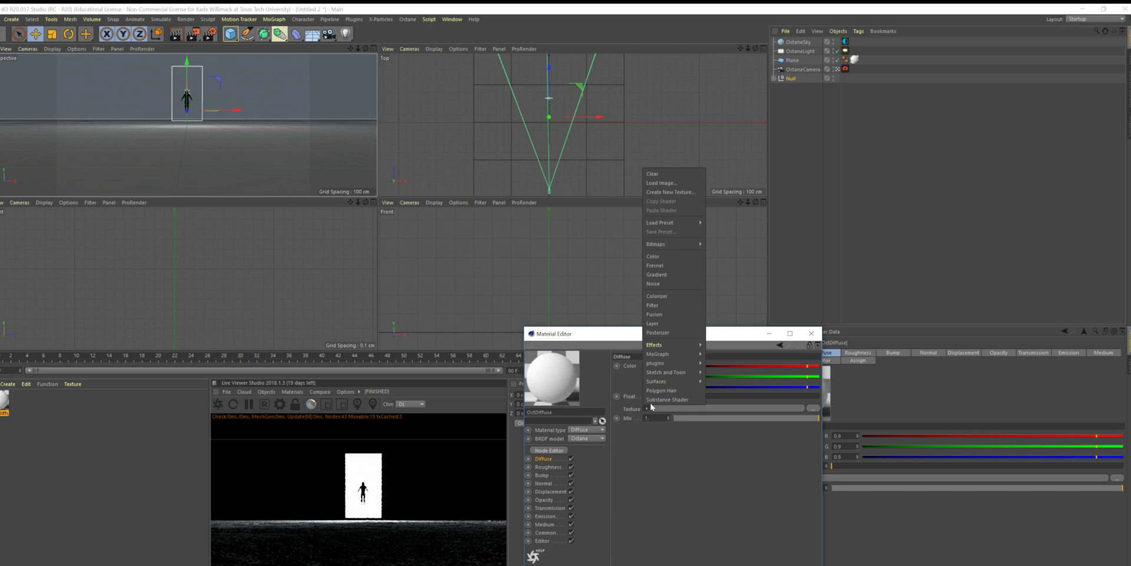
left_click(671, 257)
left_click(549, 450)
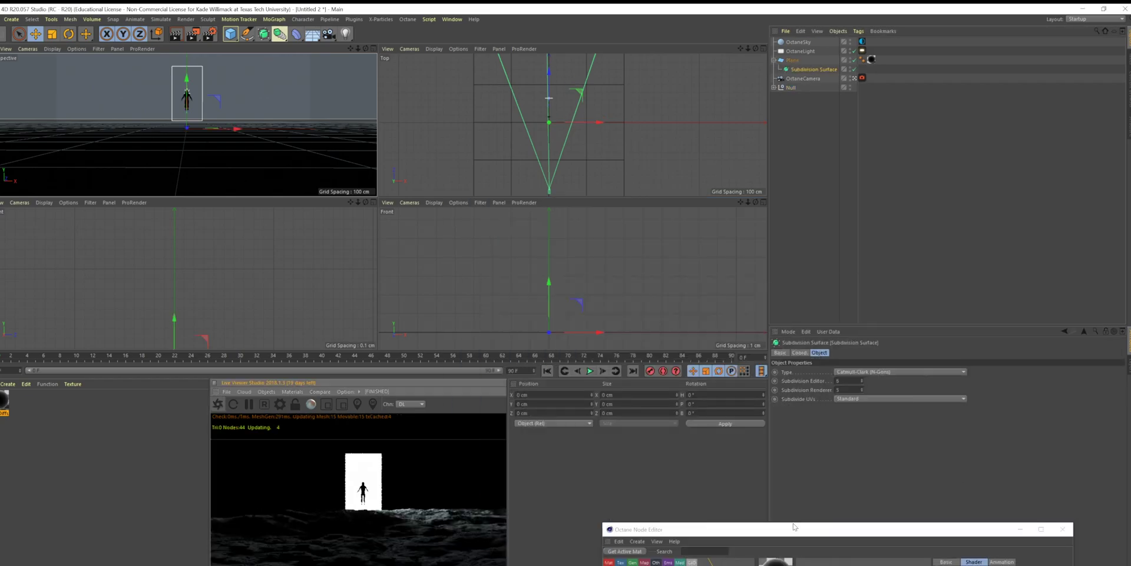
left_click_drag(794, 526, 694, 269)
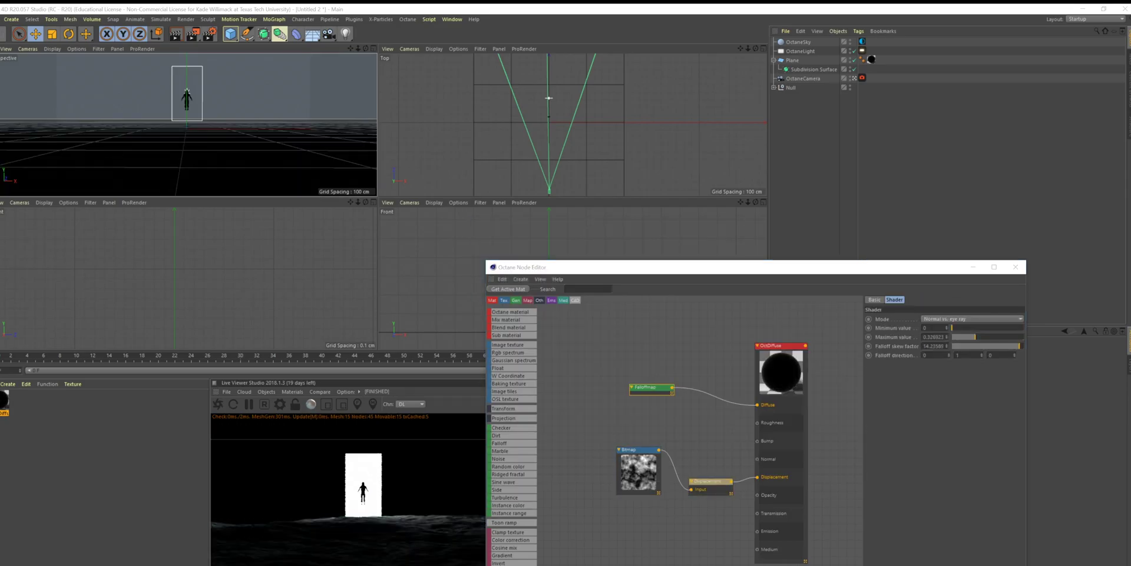
Step: Rearrange the displacement nodes and lower the Falloffmap Maximum to 0.160256
left_click(636, 456)
left_click_drag(636, 456, 597, 443)
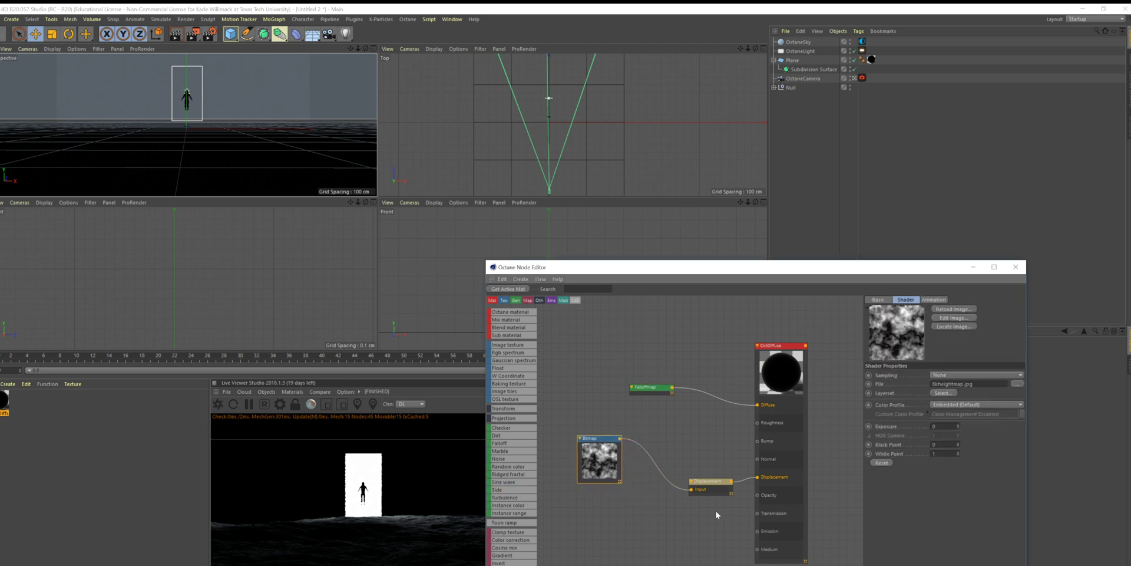
left_click(720, 490)
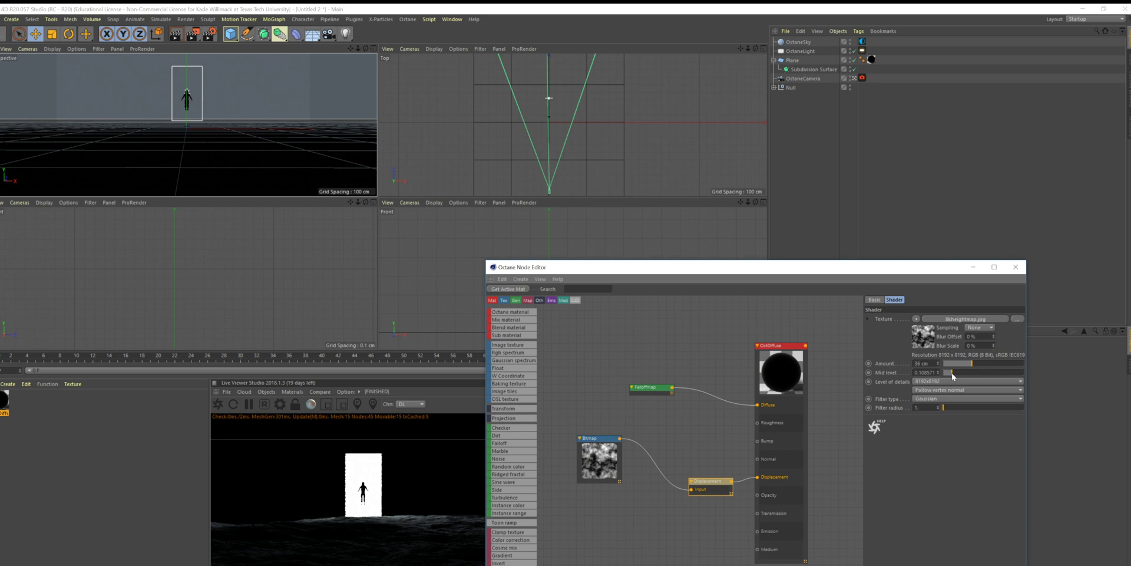
left_click(641, 387)
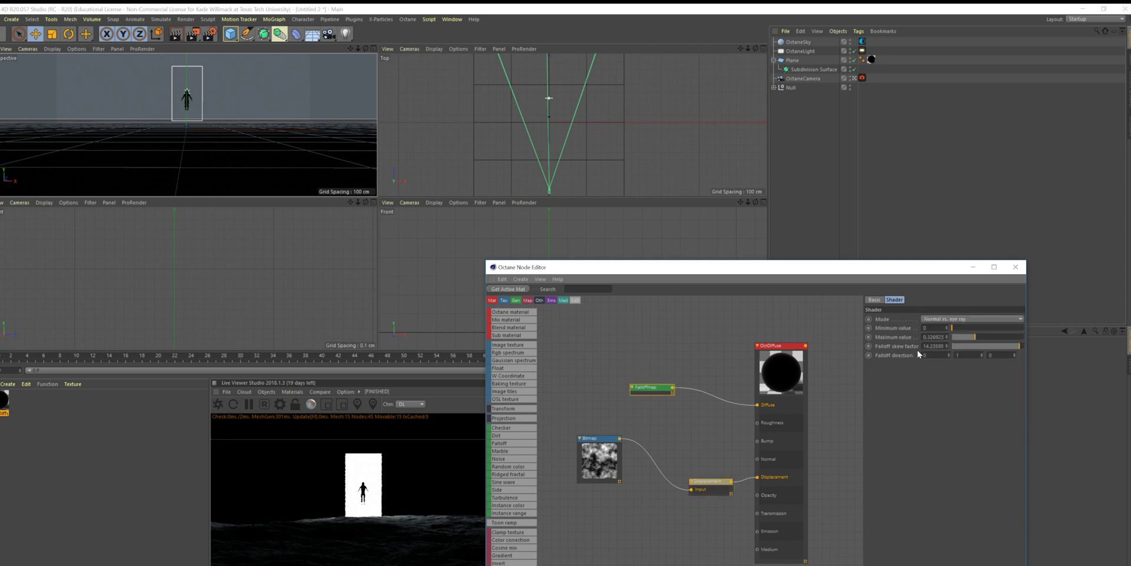
left_click_drag(974, 337, 1019, 350)
Step: Keep Follow vertex normal on the Displacement node and test filter radius 3, then restore it to 1
left_click(704, 489)
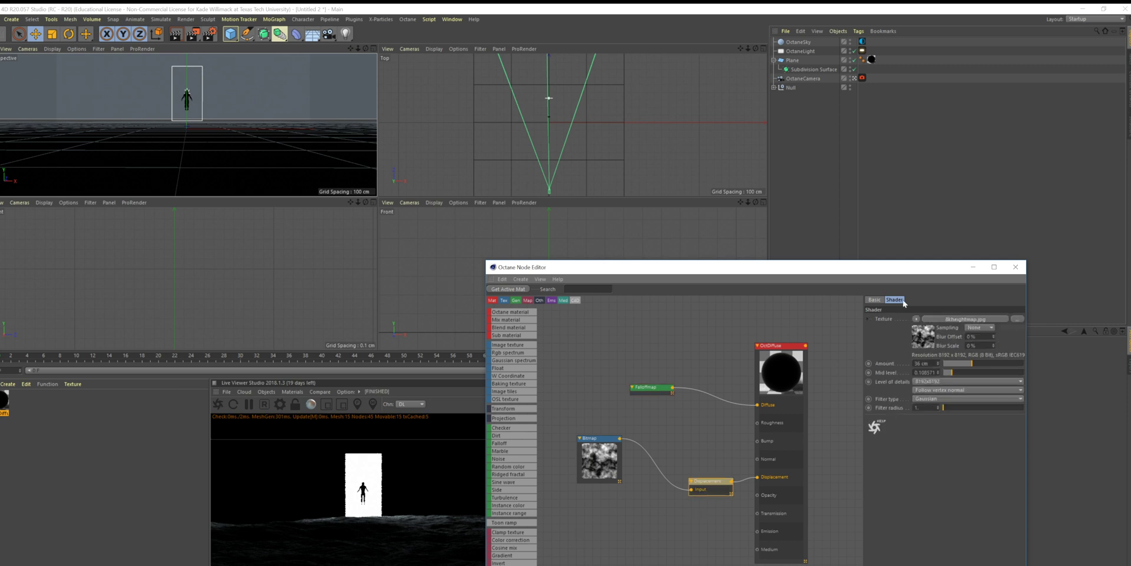
left_click(927, 390)
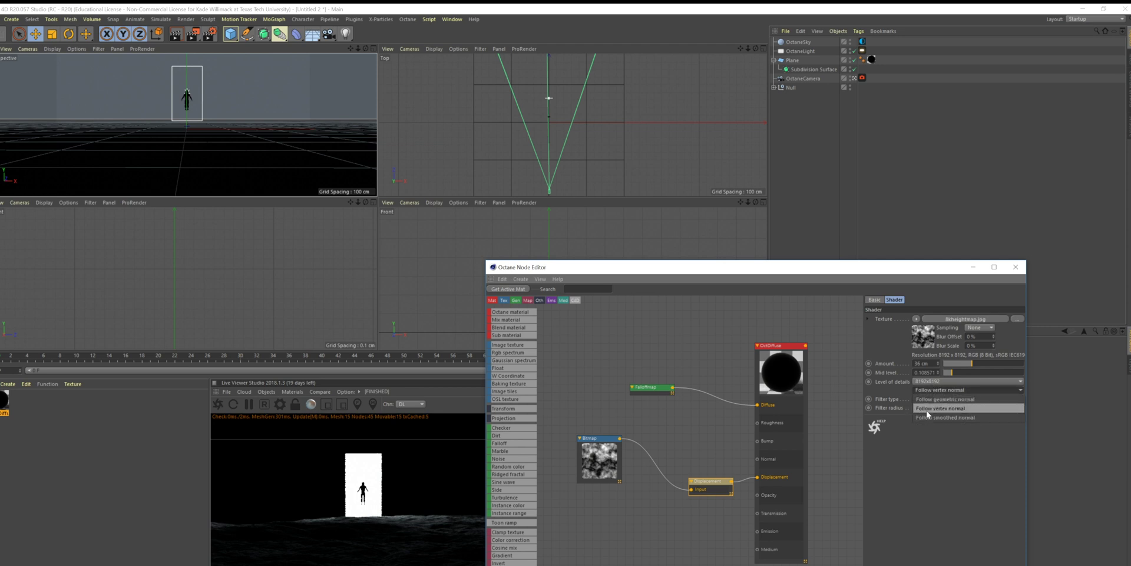
left_click(927, 408)
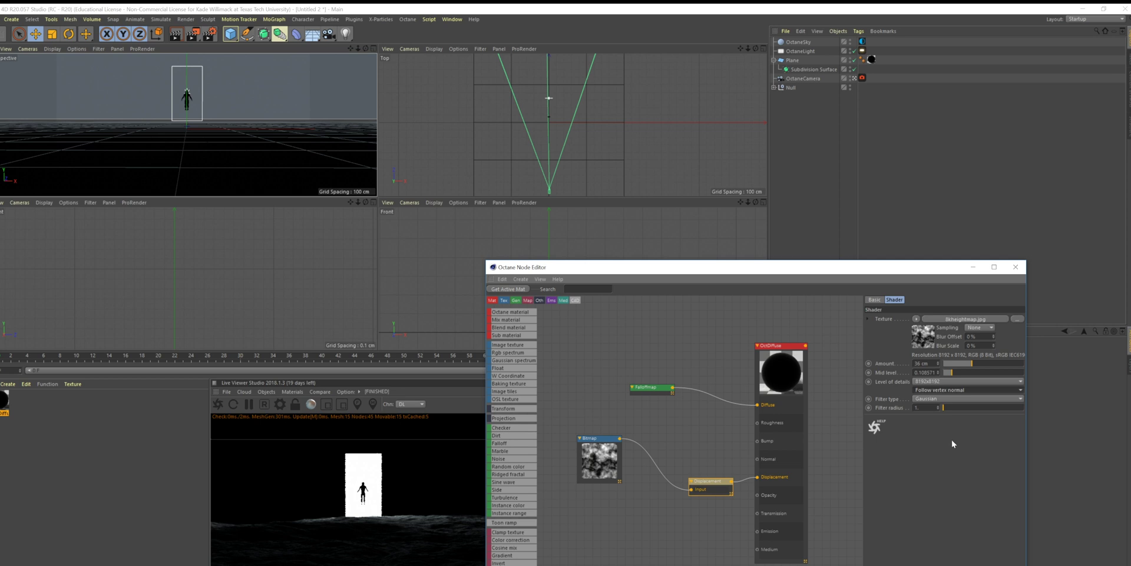
left_click_drag(946, 409, 953, 410)
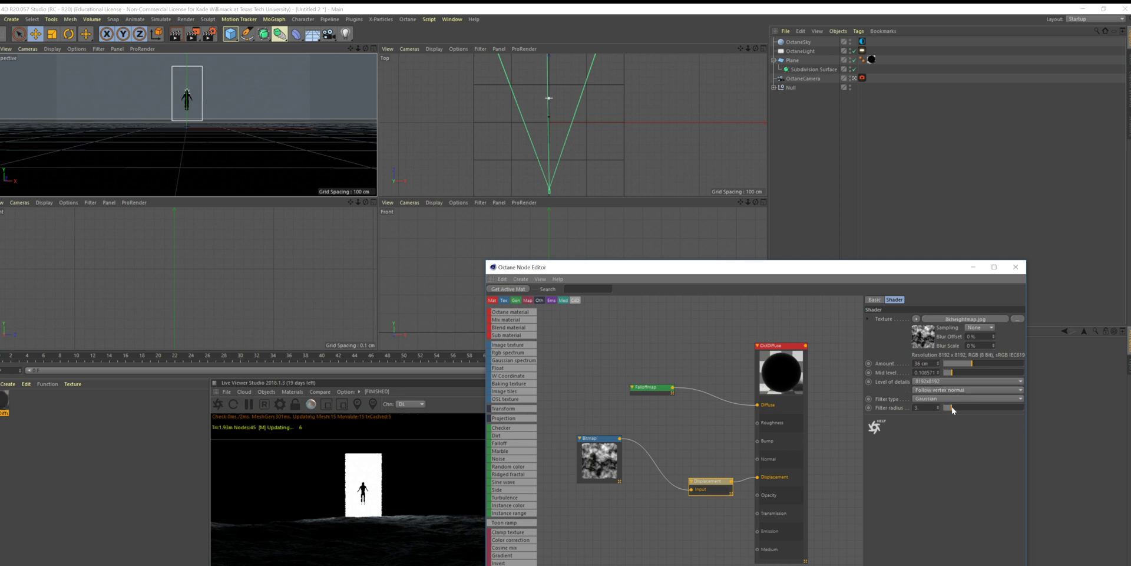
left_click(219, 404)
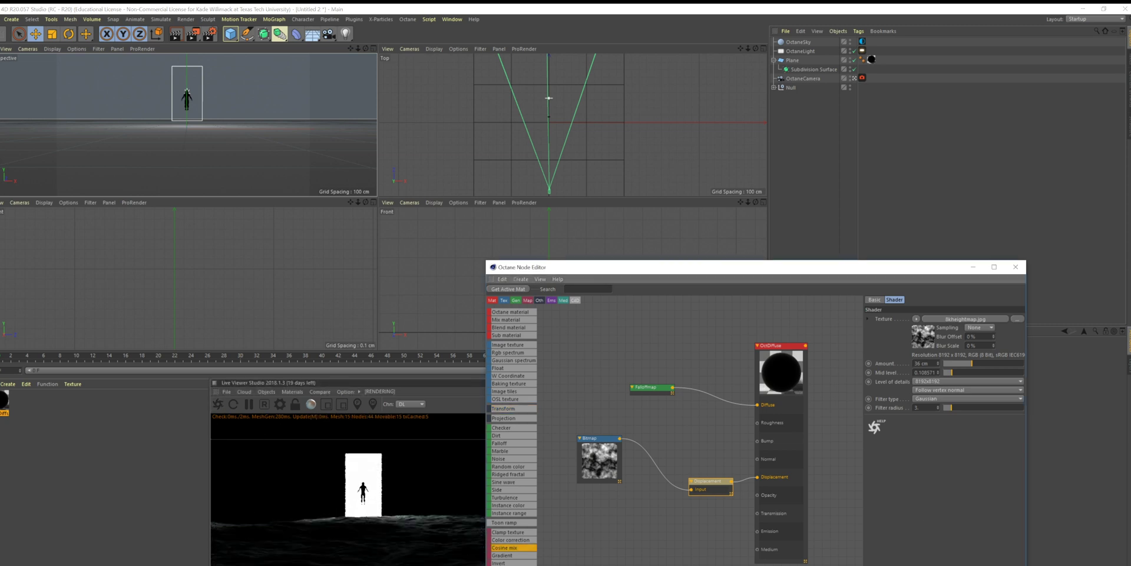
left_click_drag(948, 407, 944, 408)
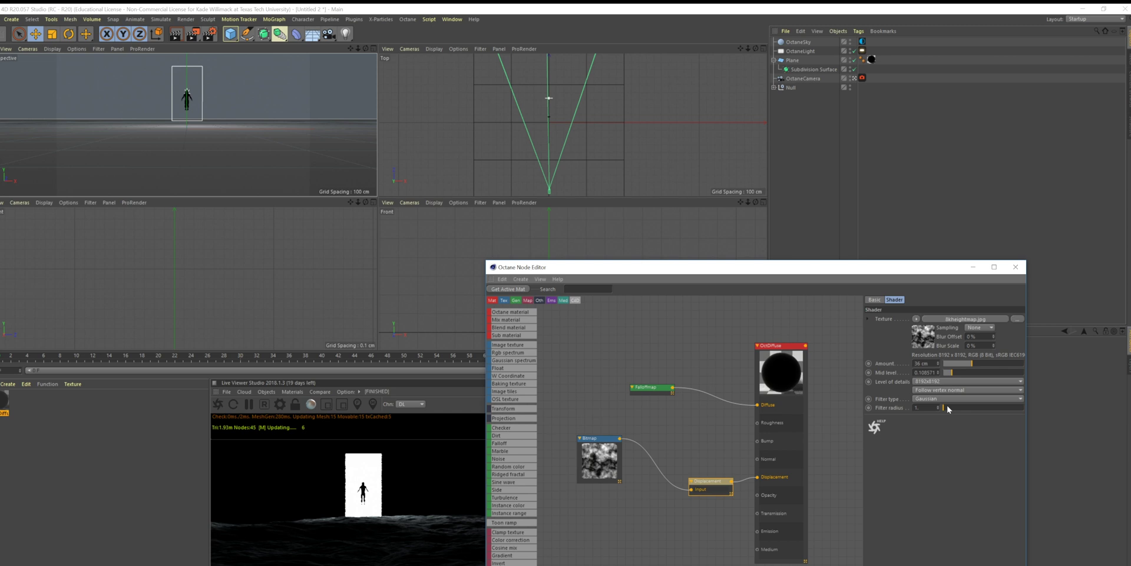
left_click(218, 404)
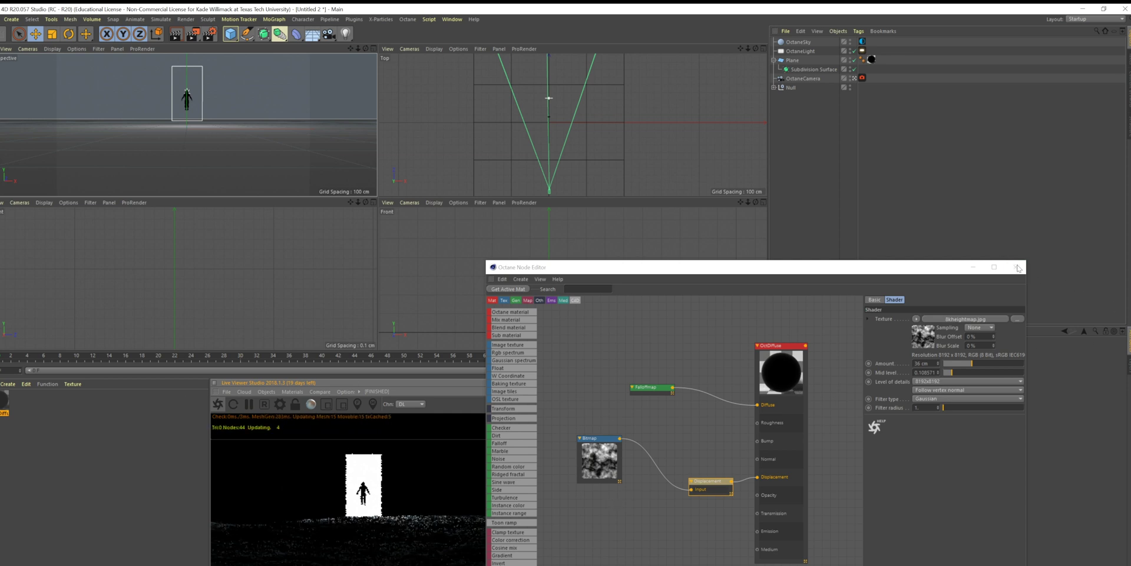
Step: Close the Octane node editor and Ctrl-drag the OctDiffuse material to duplicate it
left_click(1018, 267)
left_click(143, 447)
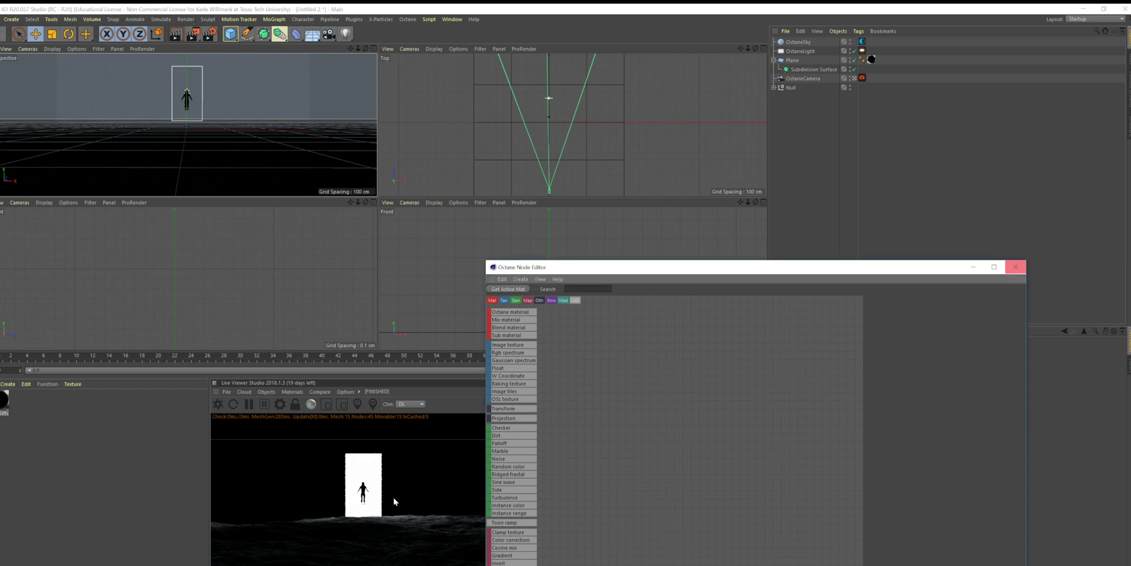
left_click(1015, 267)
left_click(3, 400)
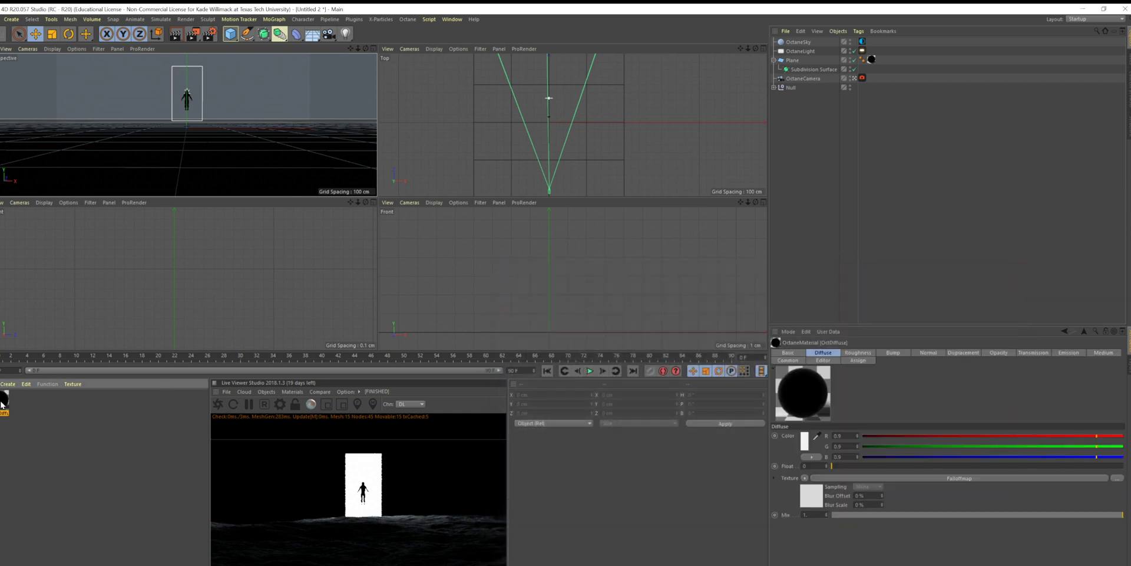
left_click_drag(3, 403, 21, 401, "ctrl")
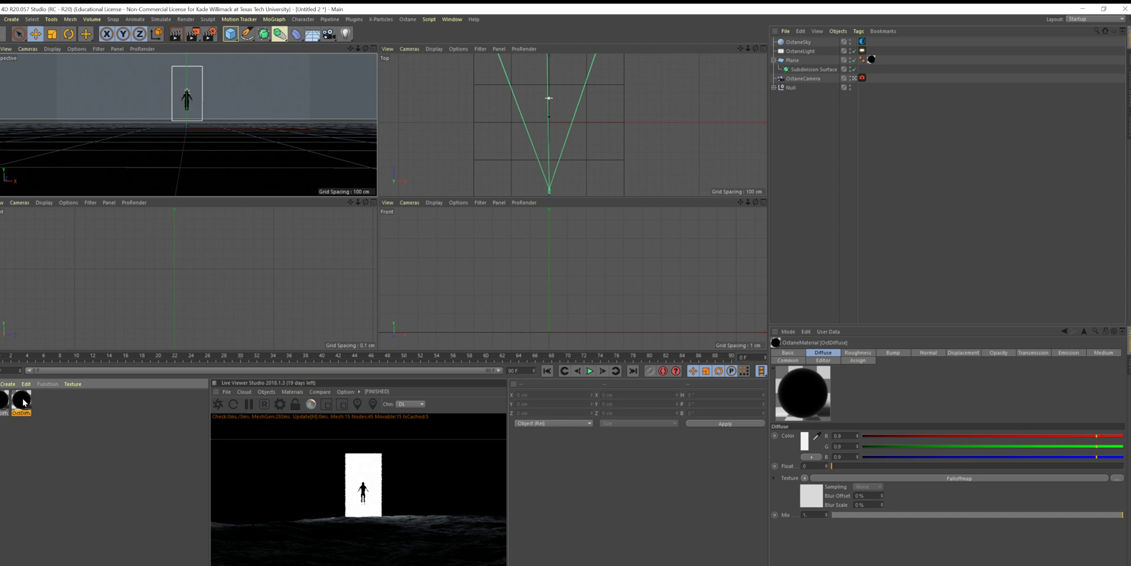
Step: Rename the duplicated material to 'cave'
double_click(22, 407)
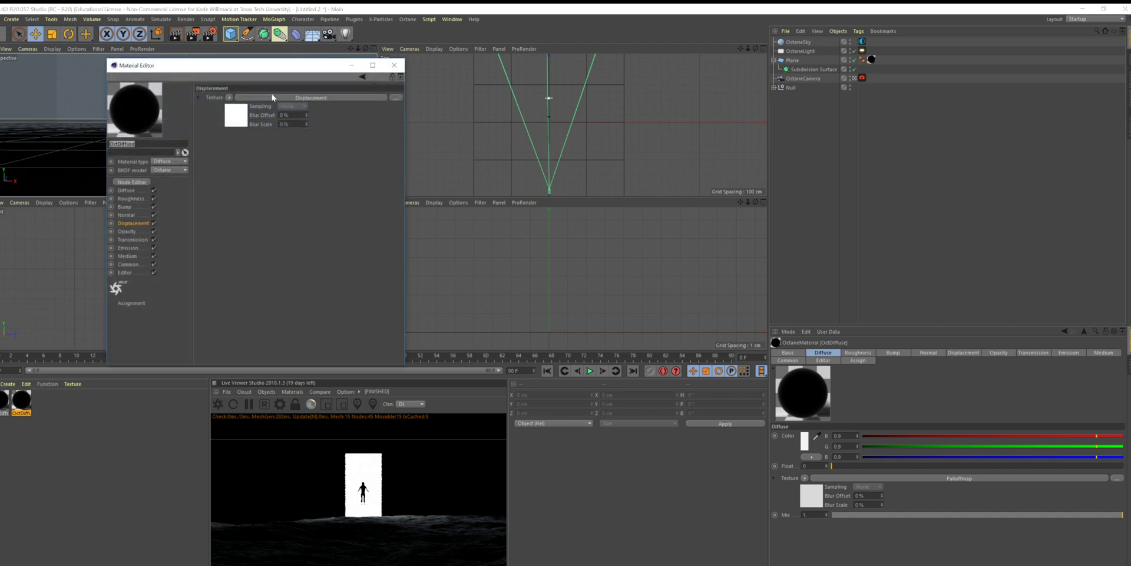
key("BackSpace")
key("Return")
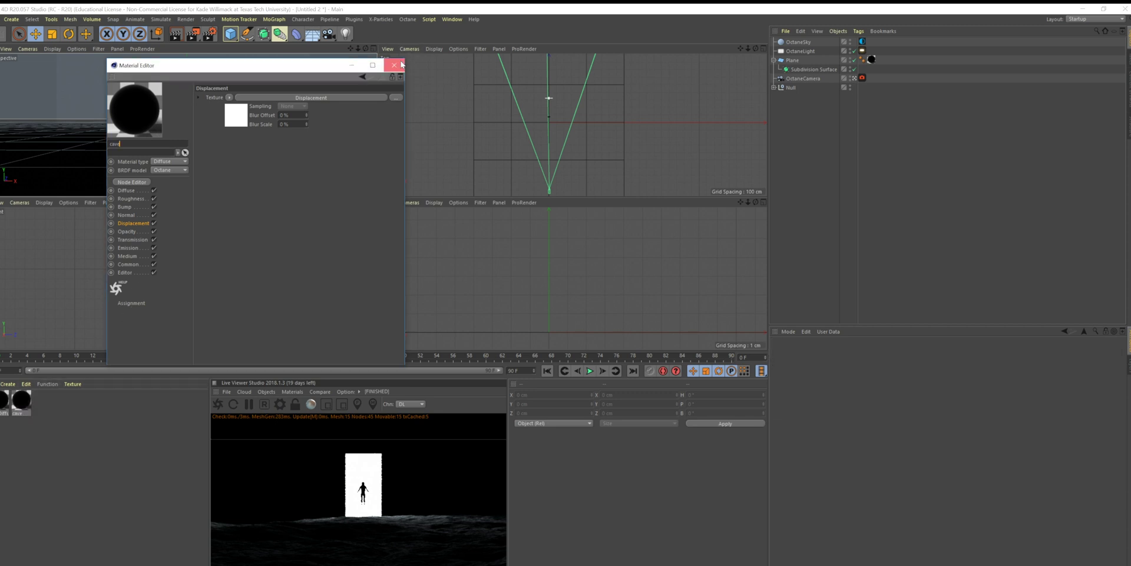
left_click(394, 65)
Step: Rename the original material to 'floor'
double_click(4, 399)
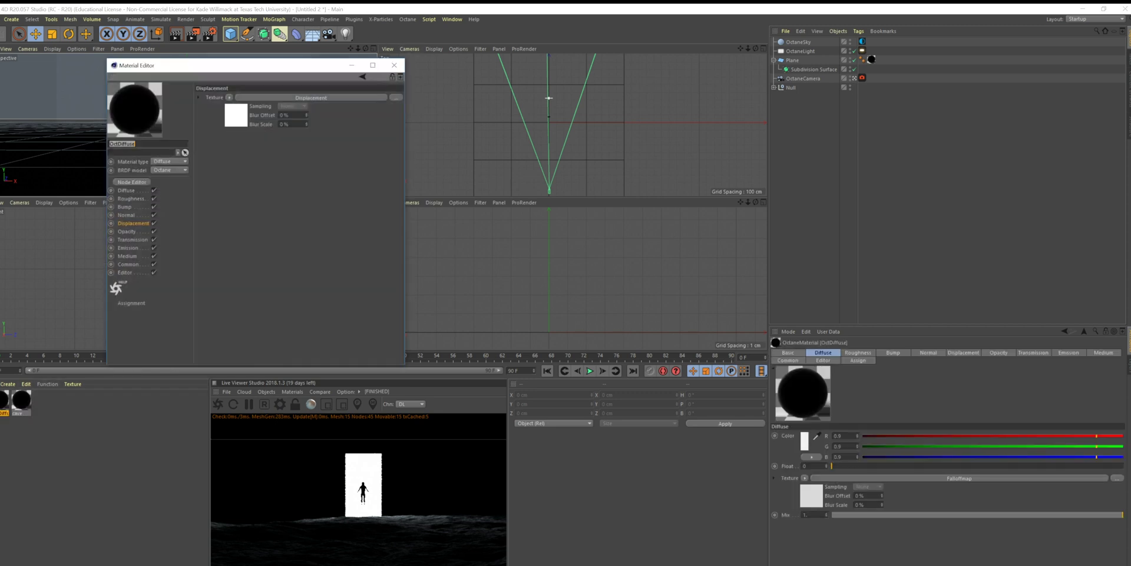
key("BackSpace")
type("floor")
key("Return")
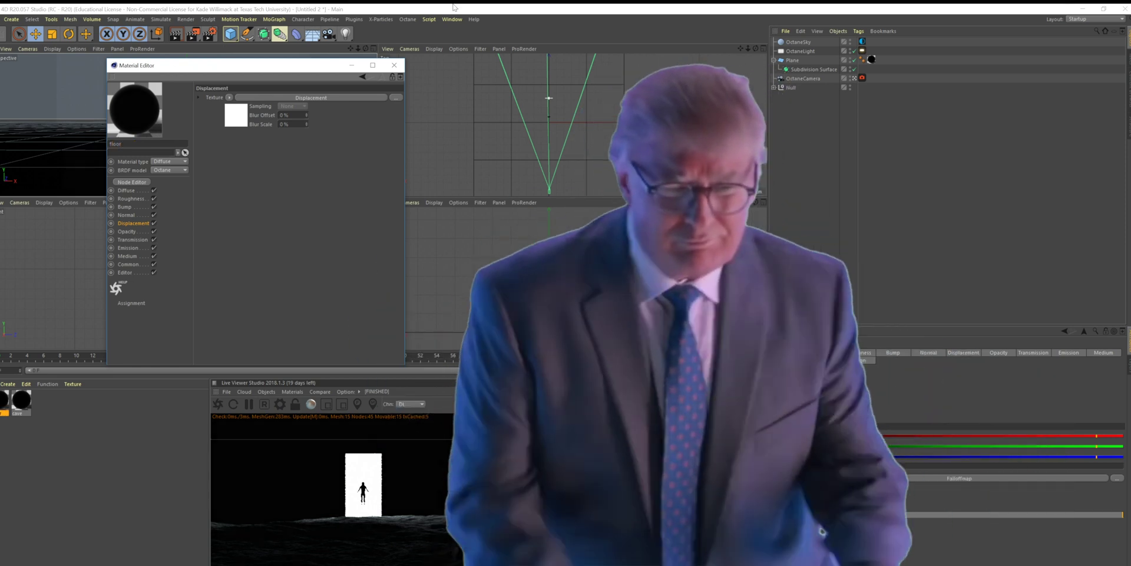
Step: Add a Landscape object and shift it sideways along X
left_click(395, 65)
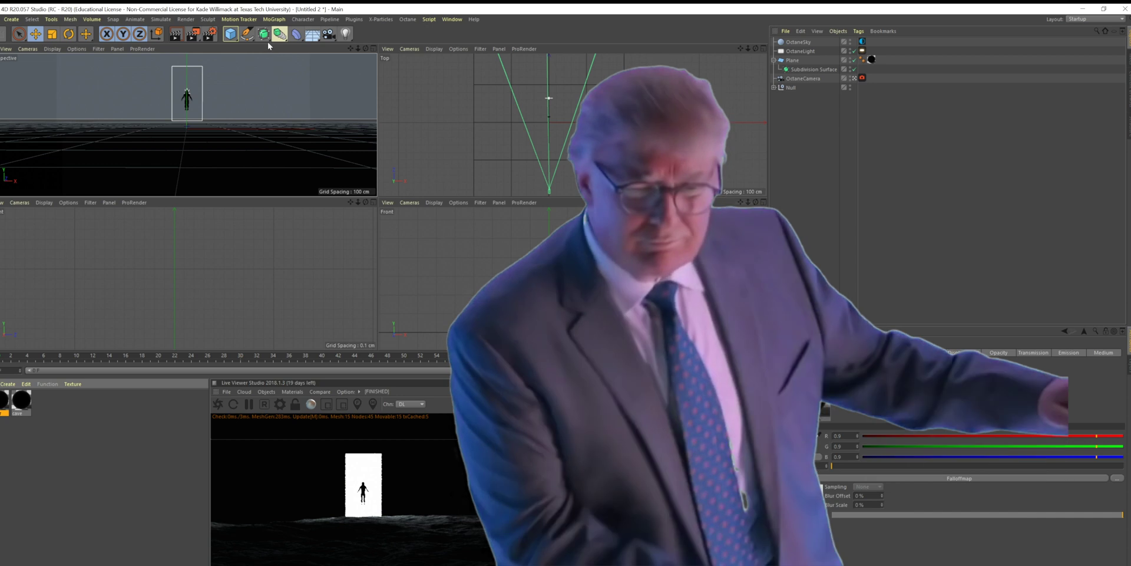
left_click(230, 34)
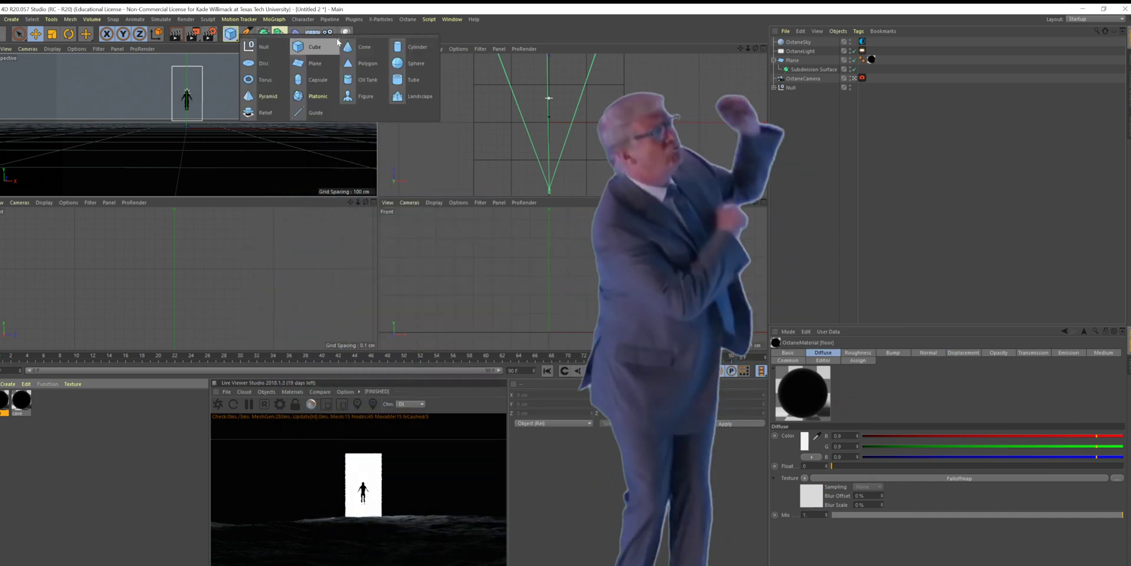
left_click(398, 99)
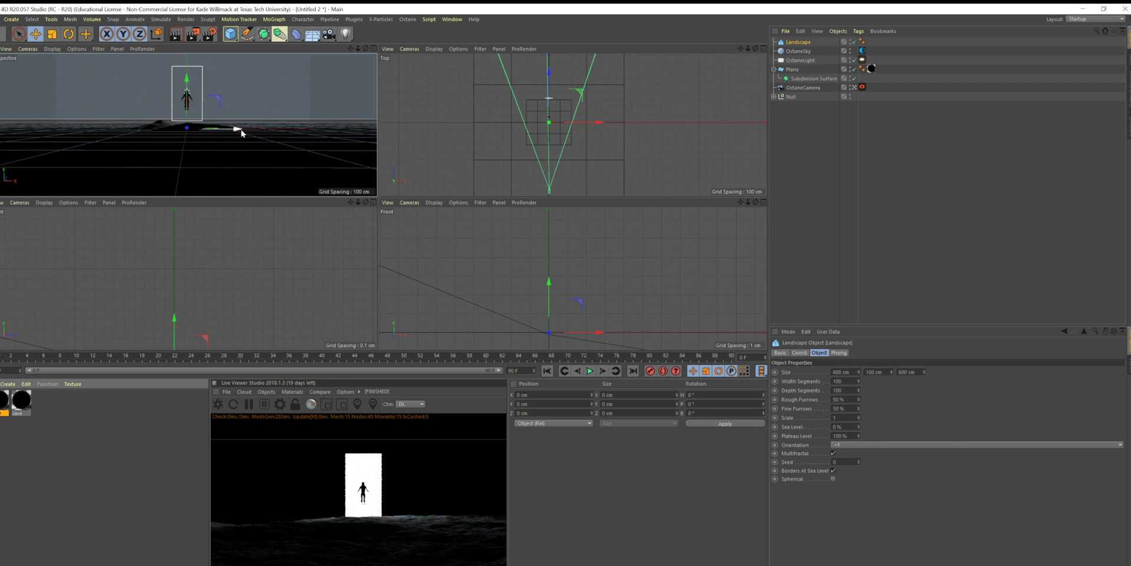
left_click_drag(236, 129, 322, 128)
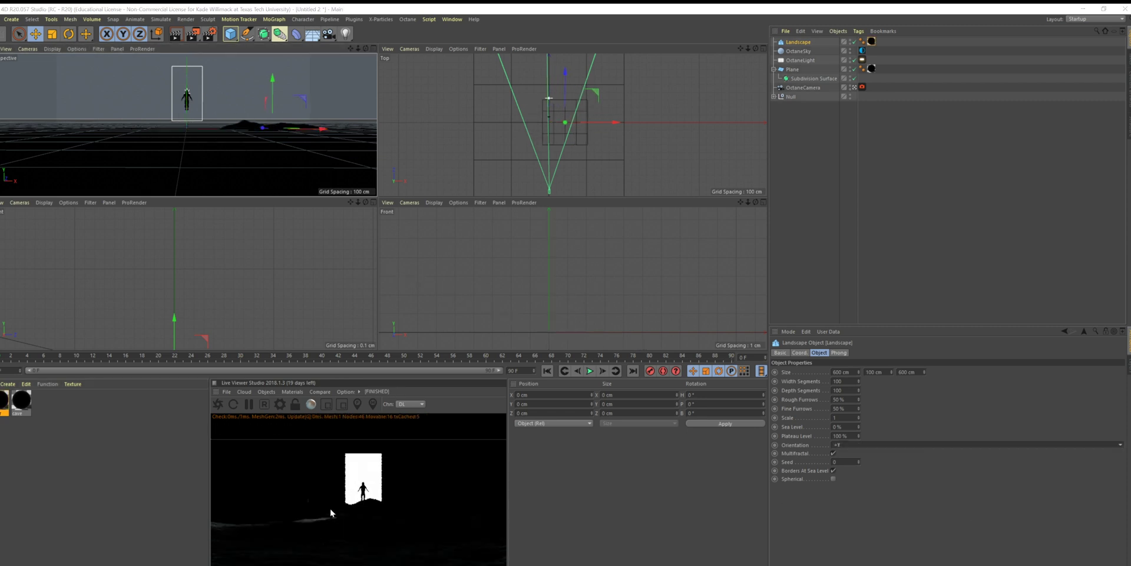
Step: Bend the Landscape with a child Bend deformer (600/100/600, strength -71°) and slide it along X
left_click(230, 34)
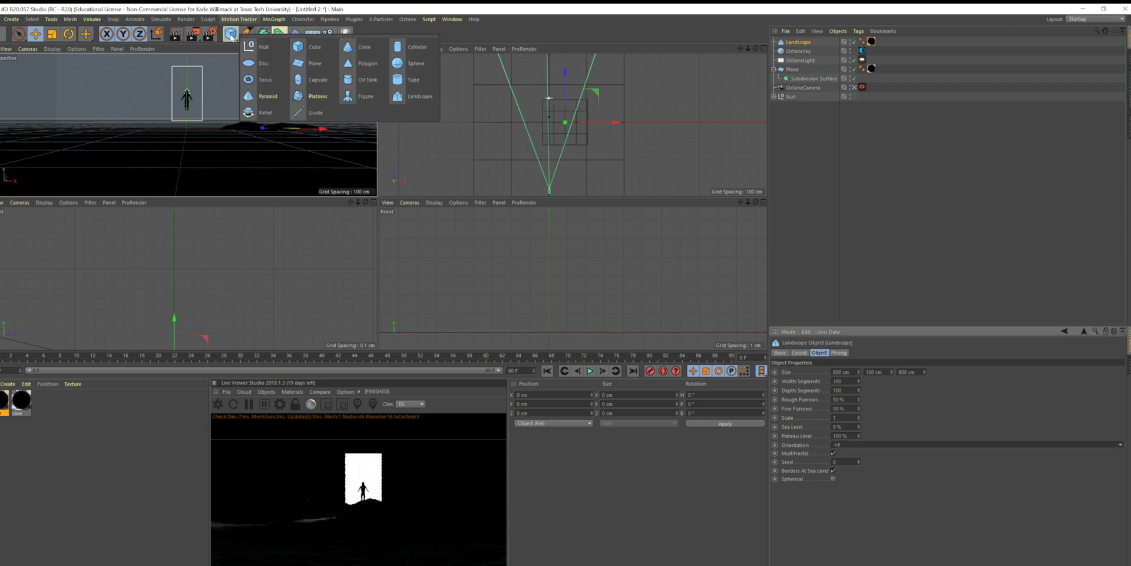
left_click(264, 33)
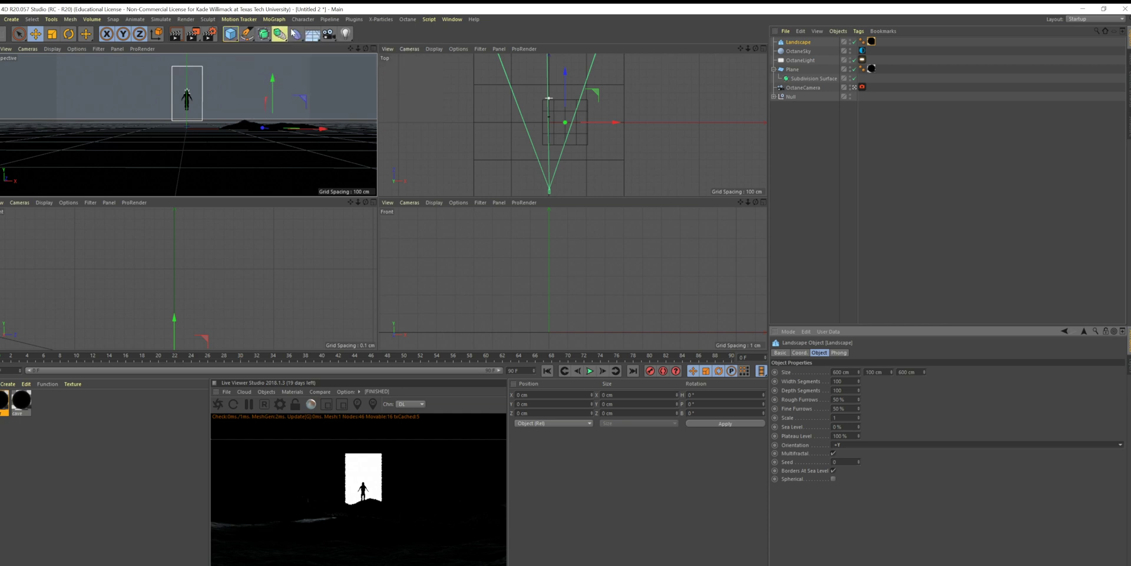
left_click(296, 33)
left_click(327, 46)
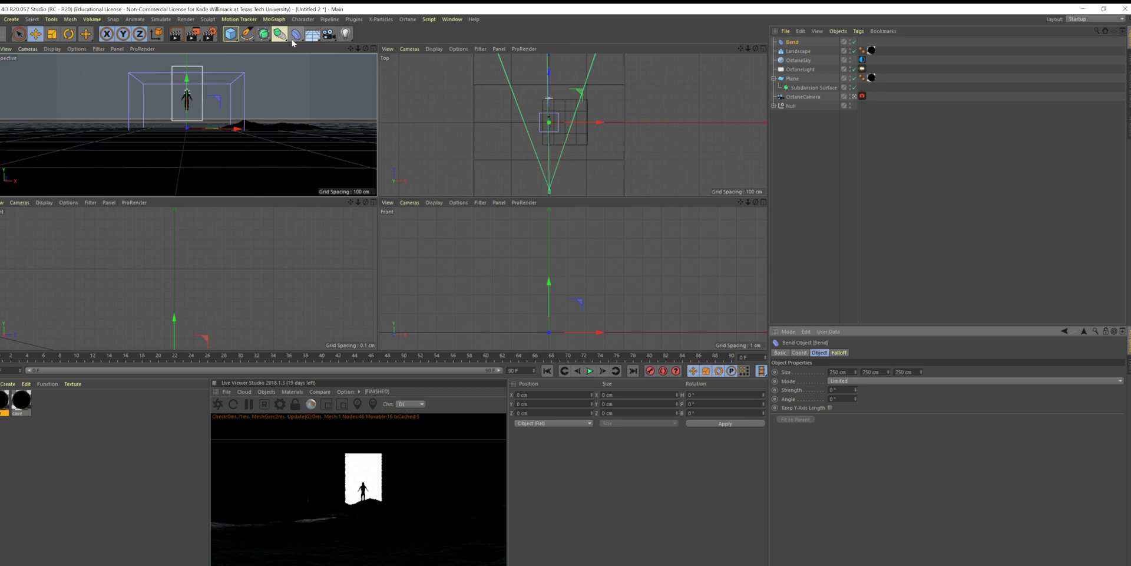
left_click_drag(793, 42, 808, 52)
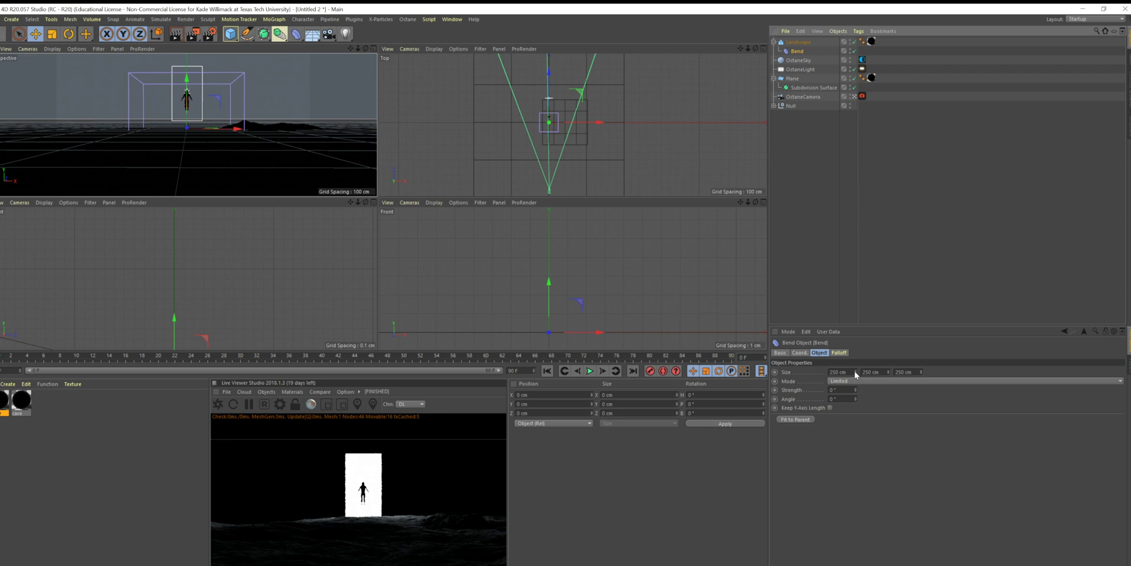
left_click_drag(187, 72, 170, 145)
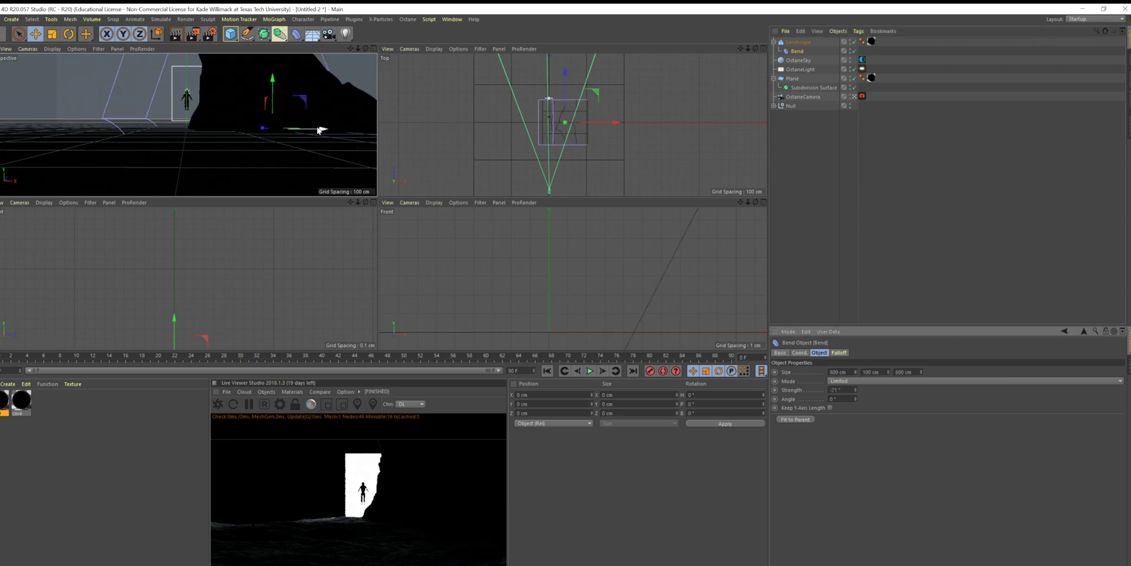
left_click_drag(322, 128, 292, 126)
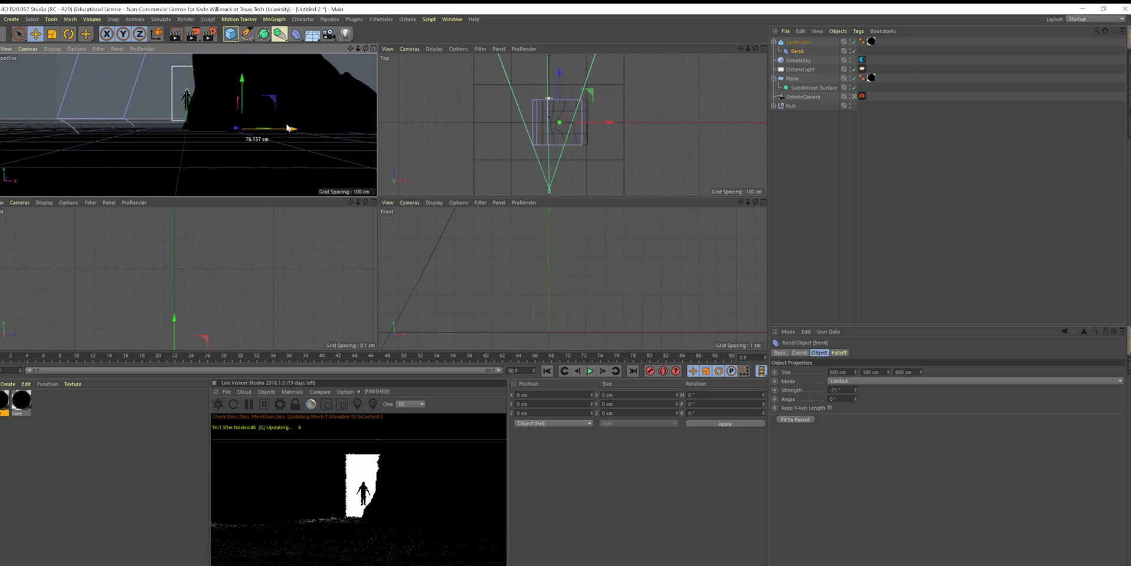
left_click(803, 42)
left_click_drag(303, 127, 367, 132)
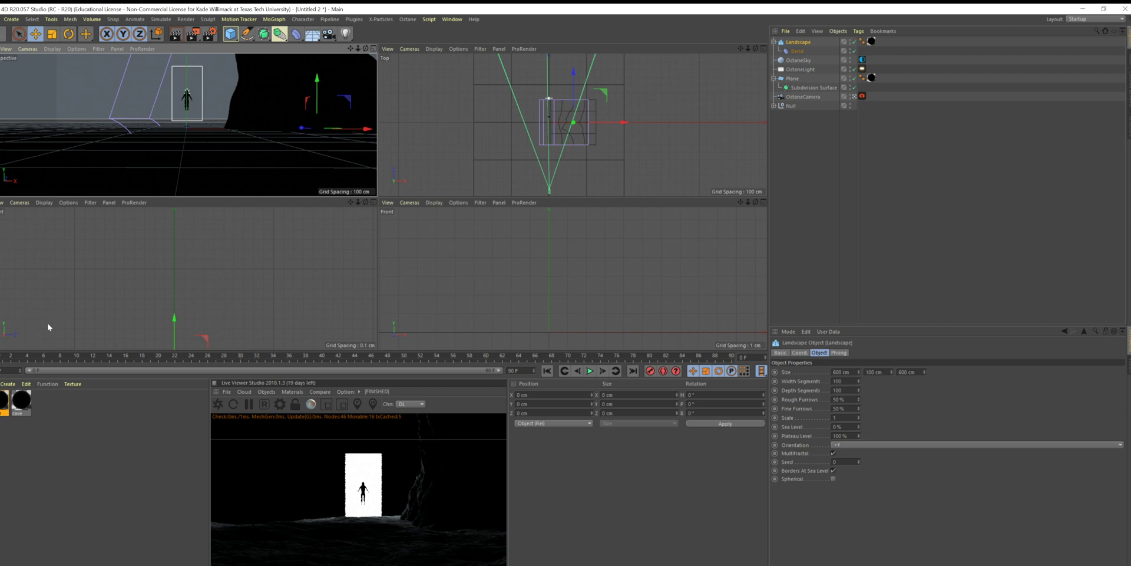
Step: Set the cave material's displacement Amount to about 54.086 cm
double_click(22, 402)
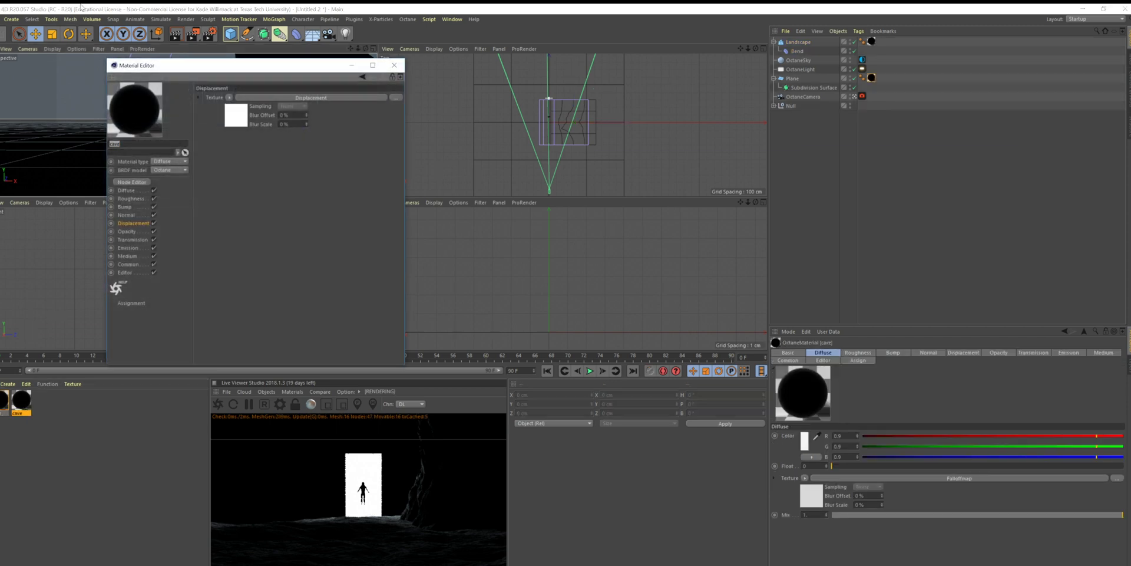
left_click_drag(198, 67, 568, 325)
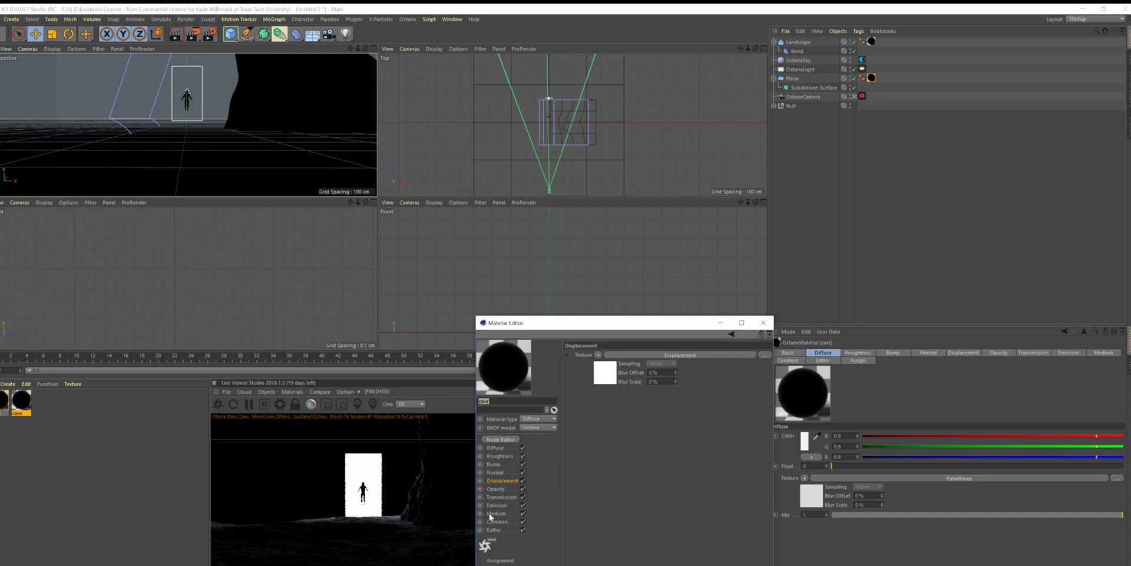
left_click(567, 355)
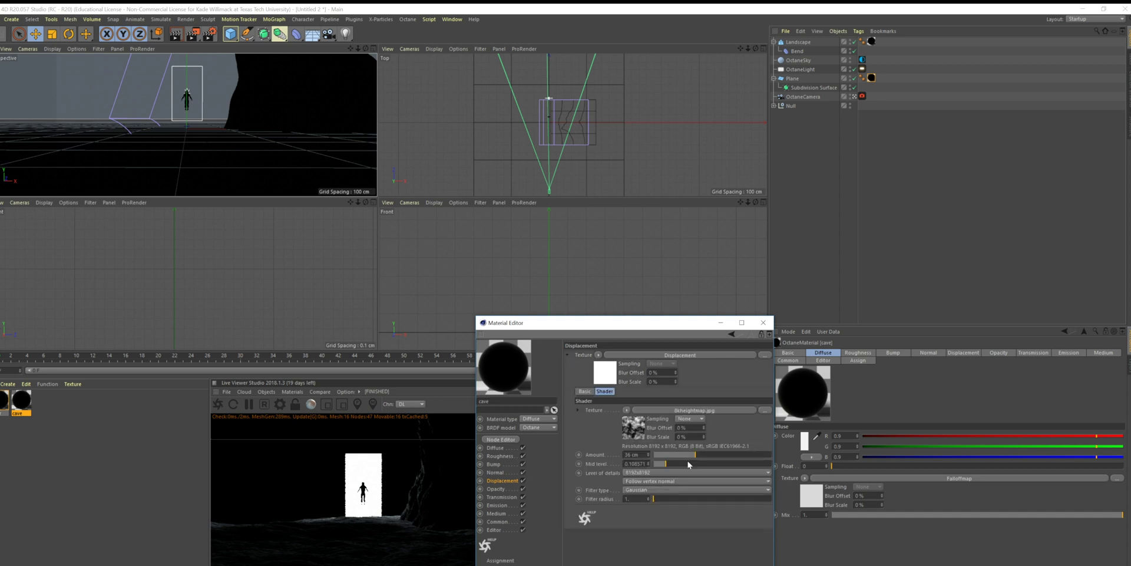
mouse_move(688, 457)
left_mouse_down()
mouse_move(655, 459)
mouse_move(755, 455)
mouse_move(698, 458)
left_mouse_up()
left_click_drag(698, 453, 716, 454)
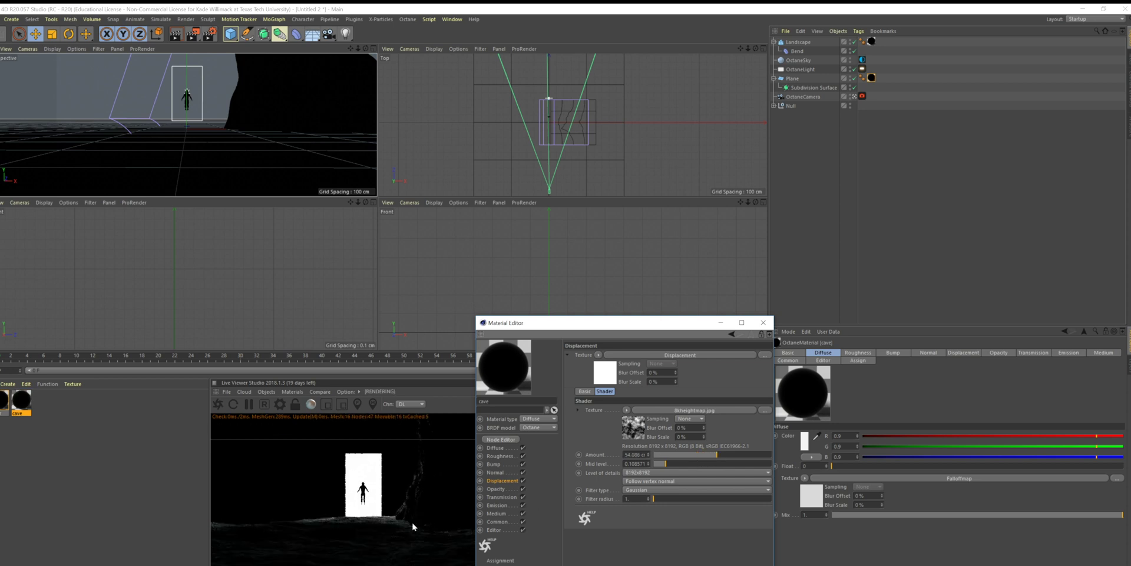
left_click(763, 322)
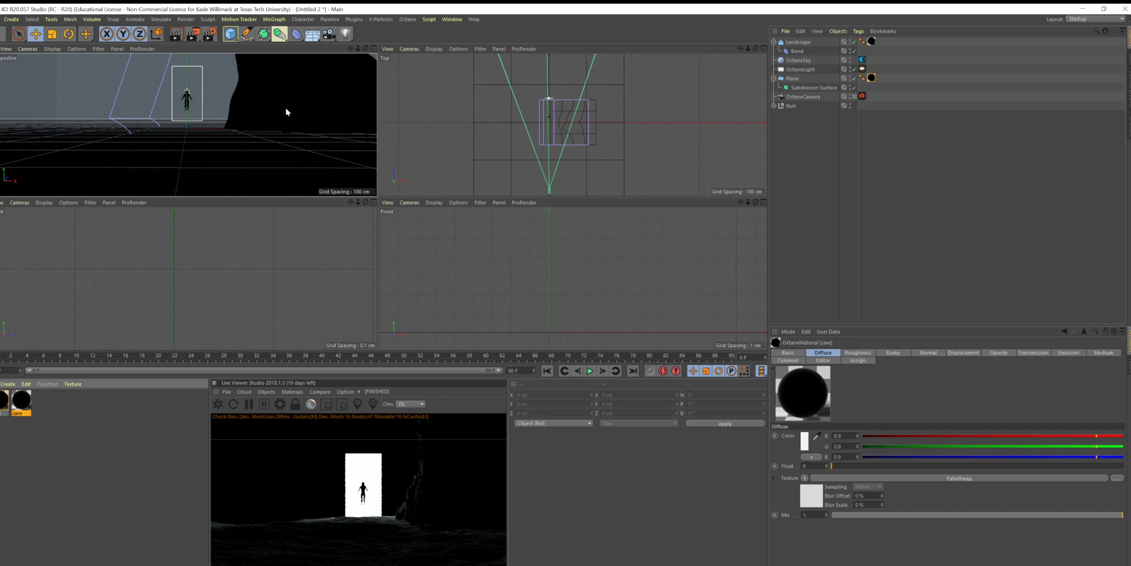
left_click(372, 48)
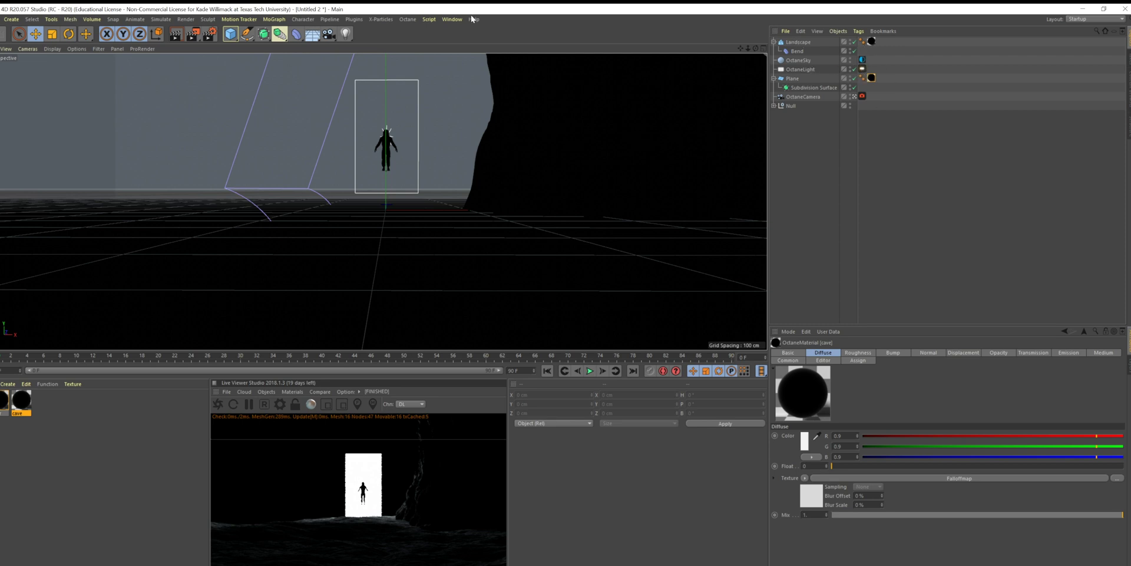
Step: Copy and paste the Landscape in free perspective and rotate the copy into a new cave wall
left_click(854, 96)
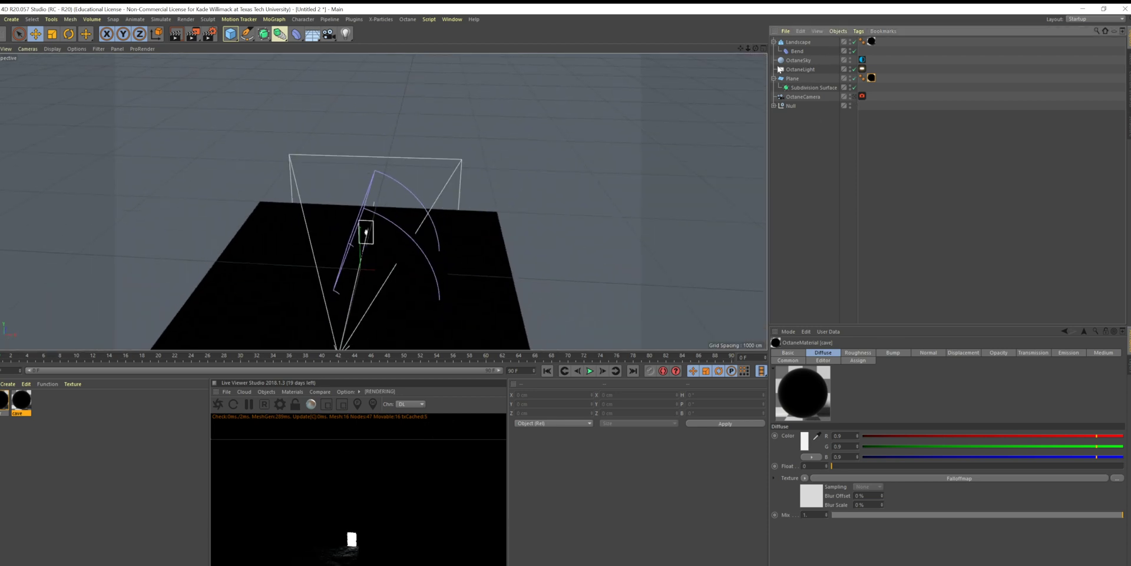
left_click_drag(756, 48, 756, 83)
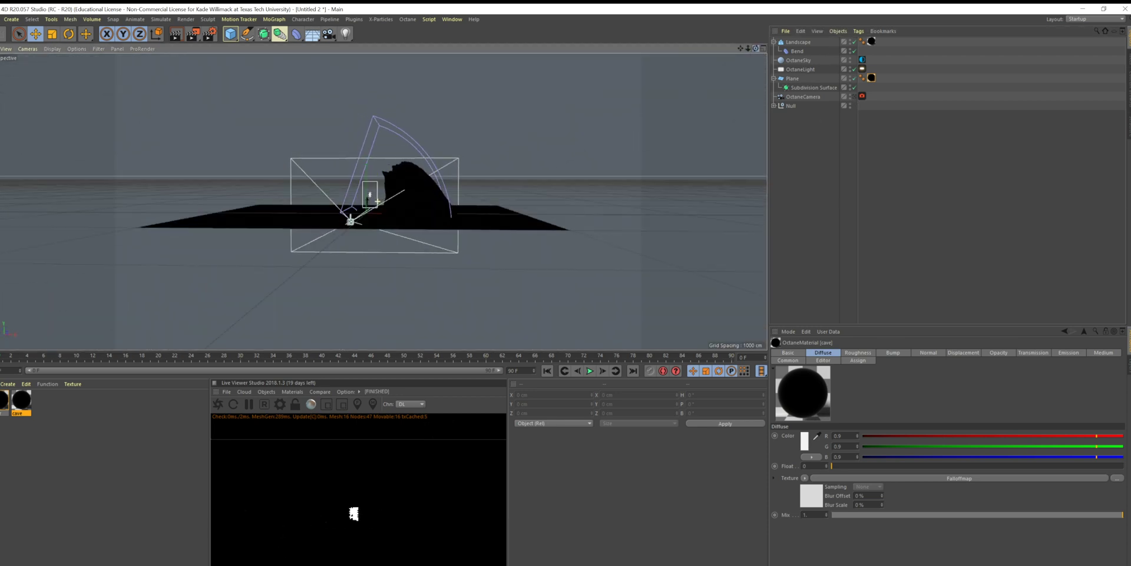
scroll(511, 101, "up", 8)
left_click(512, 102)
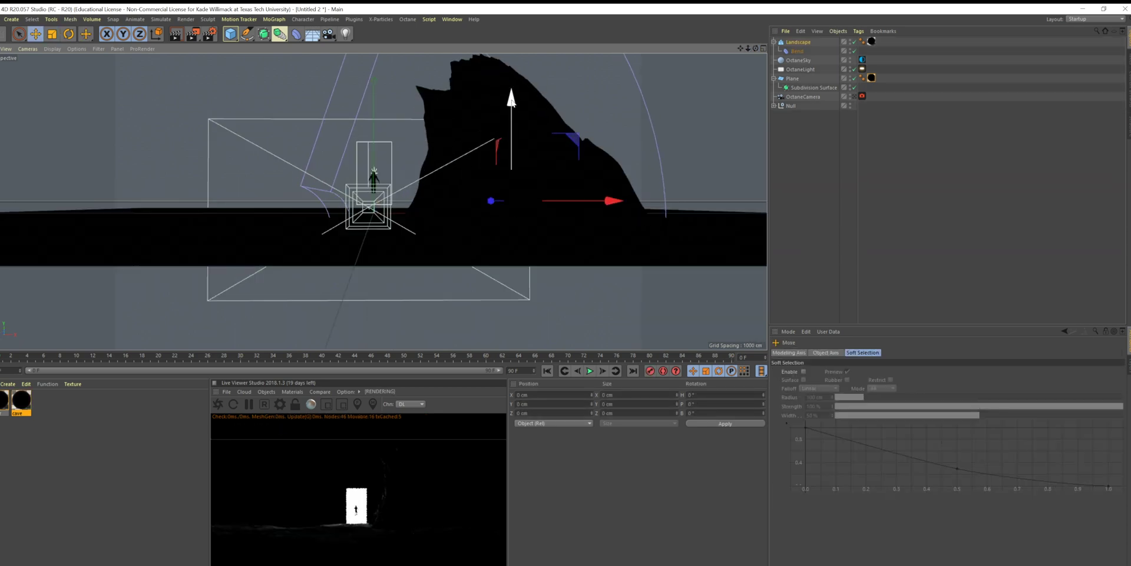
scroll(408, 139, "up", 10)
key("r")
key("ctrl+c")
key("ctrl+v")
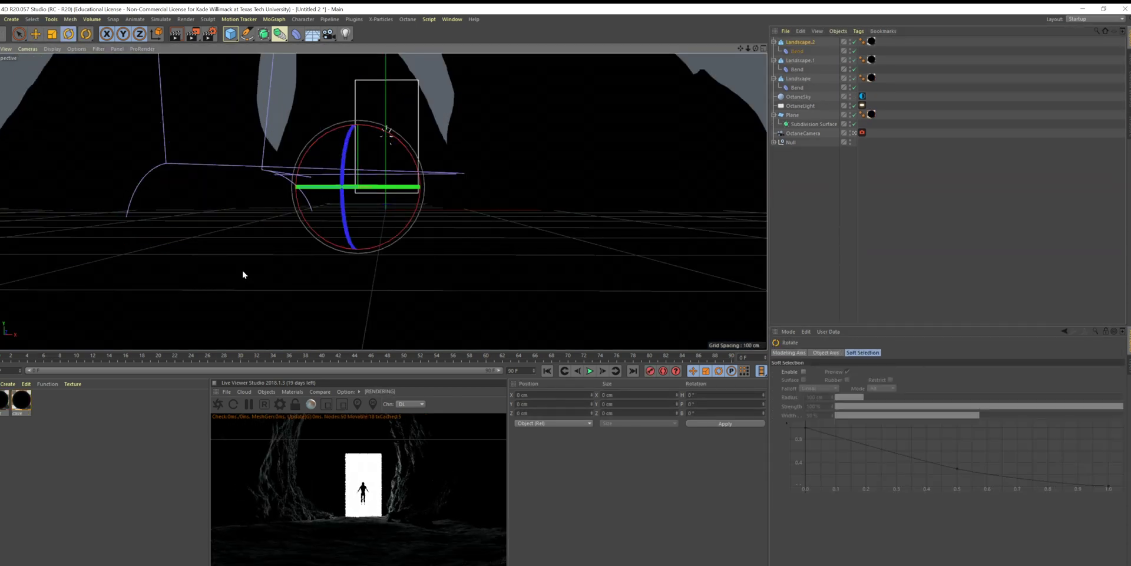
left_click_drag(245, 273, 228, 514)
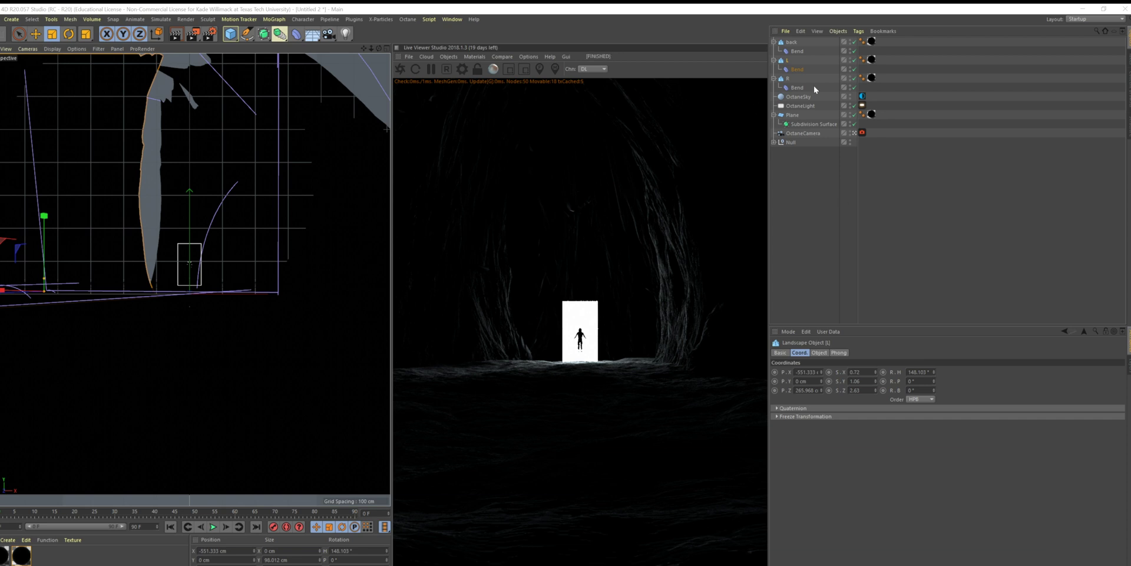
Step: Toggle a cave-wall landscape's visibility, leaving it hidden in the editor
left_click(852, 78)
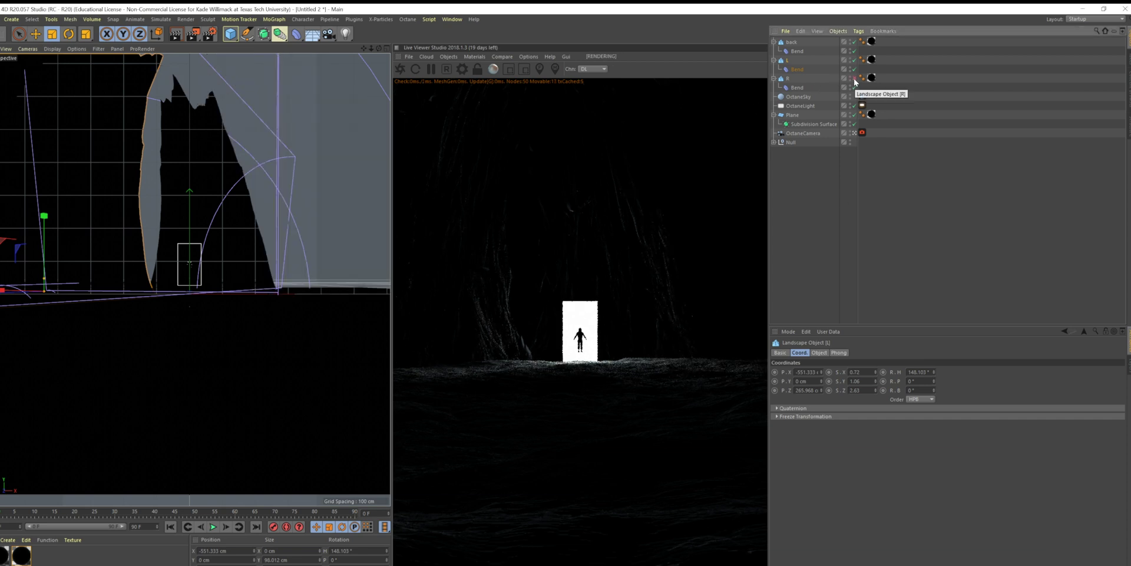
left_click(853, 78)
left_click(851, 79)
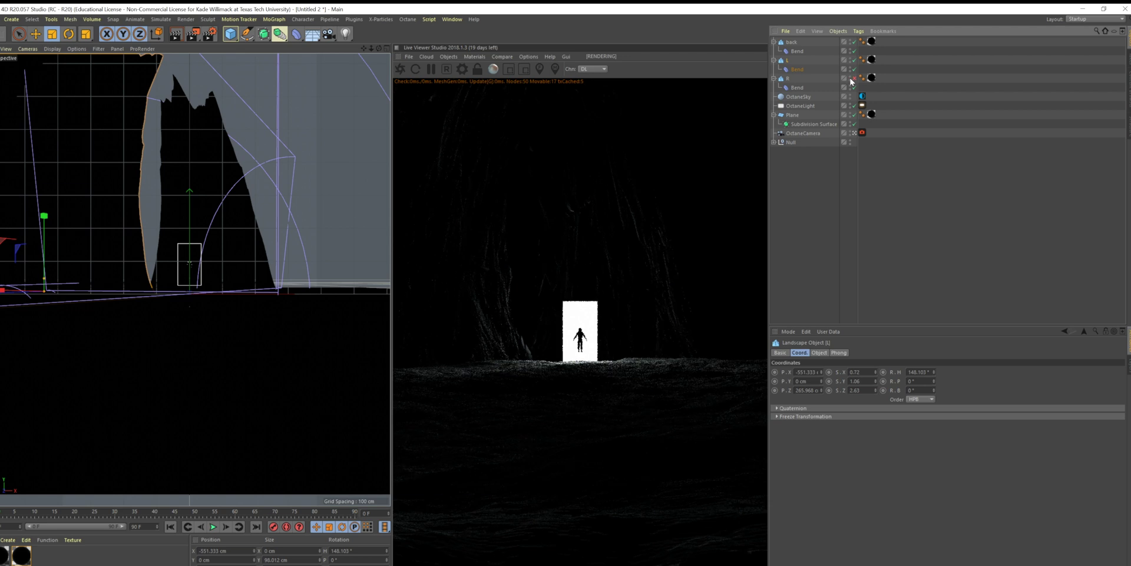
left_click(851, 80)
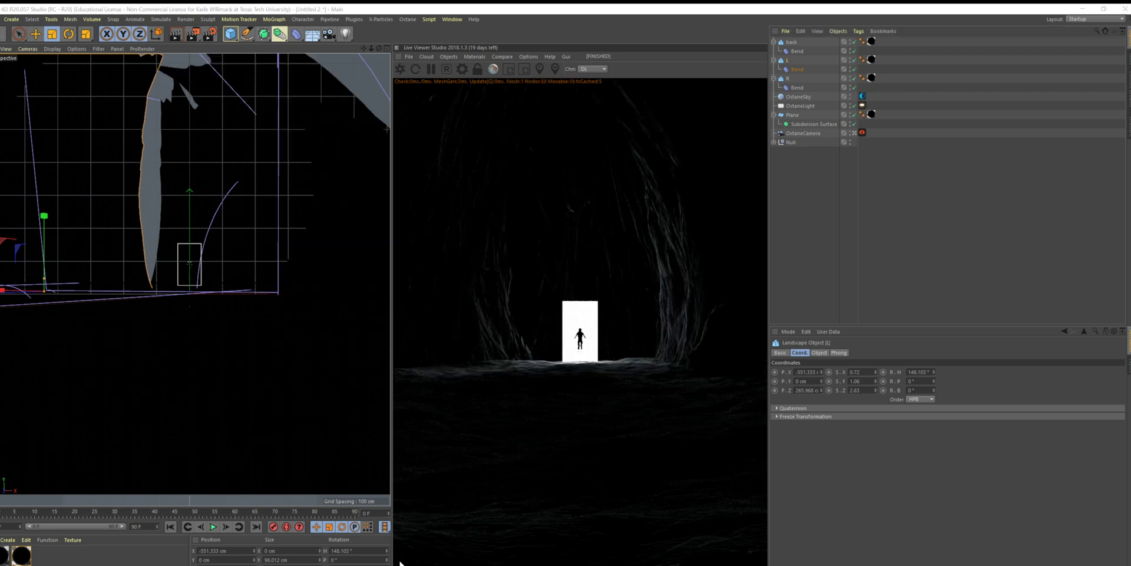
Step: Add a new Plane and set its orientation to stand it upright
left_click(230, 33)
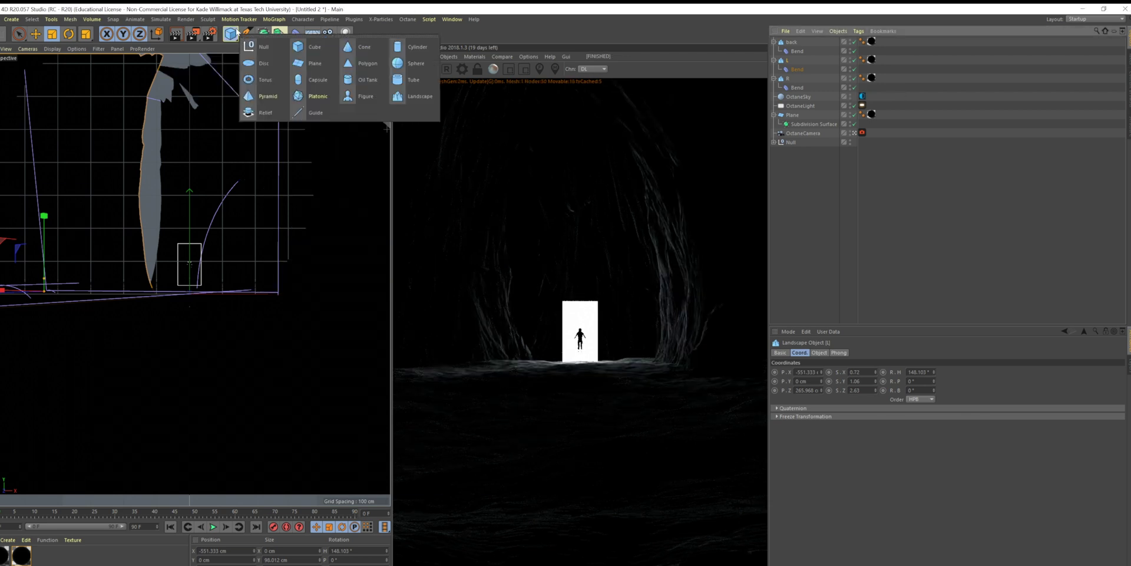
left_click(330, 63)
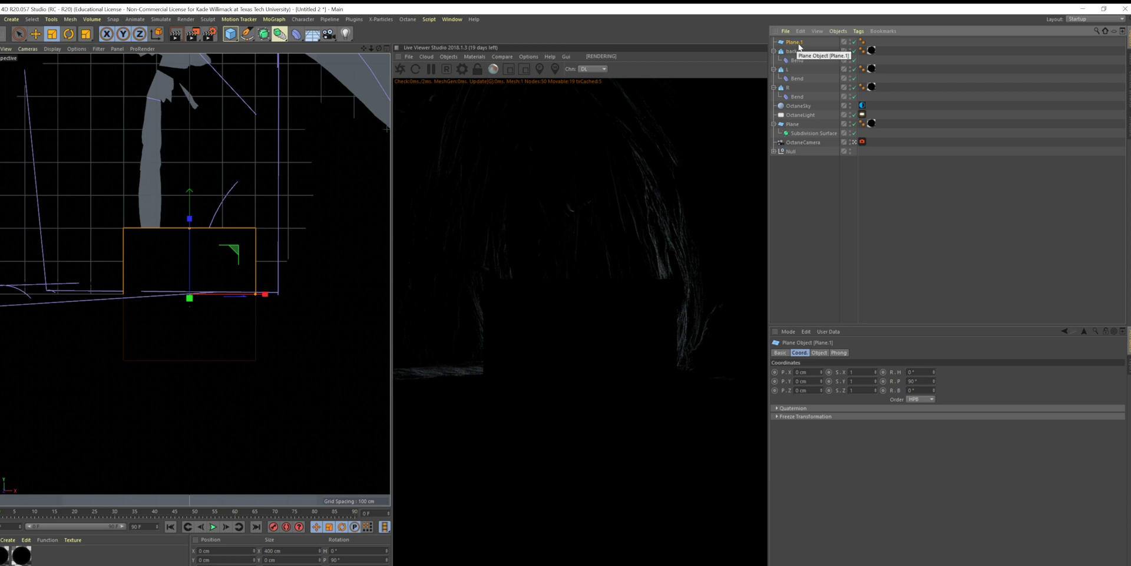
left_click(829, 353)
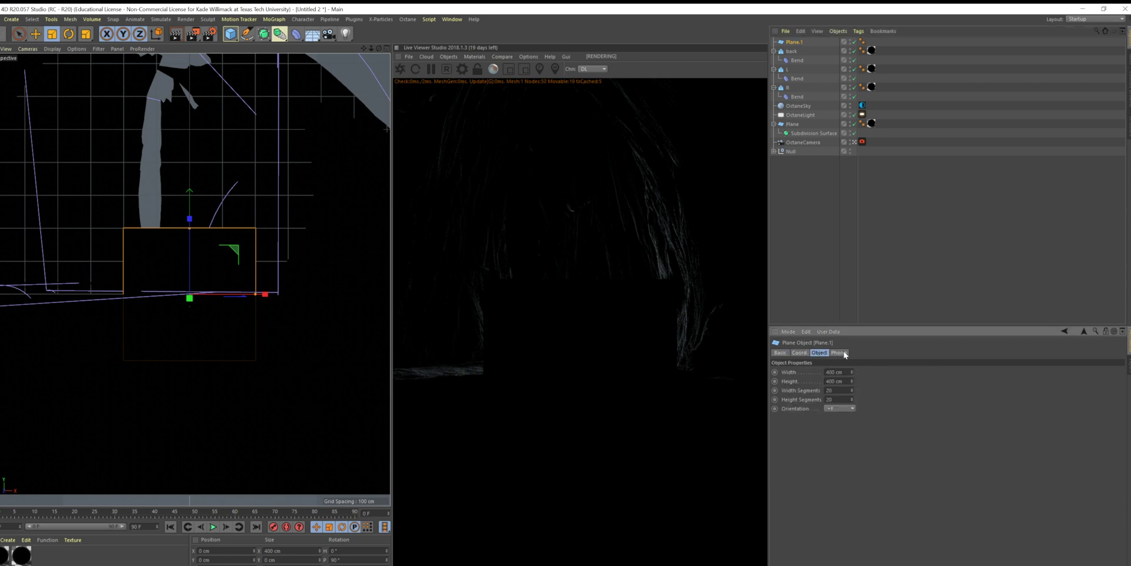
left_click(836, 407)
left_click(841, 427)
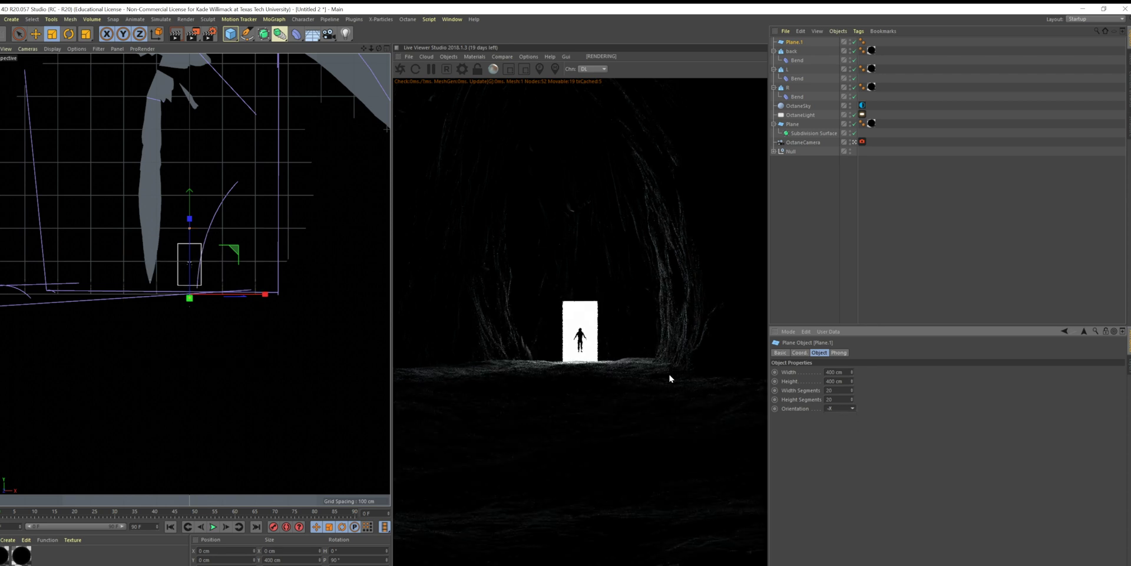
Step: Scale the plane to about 29520 cm and rotate it 180° to lie flat as a floor
key("t")
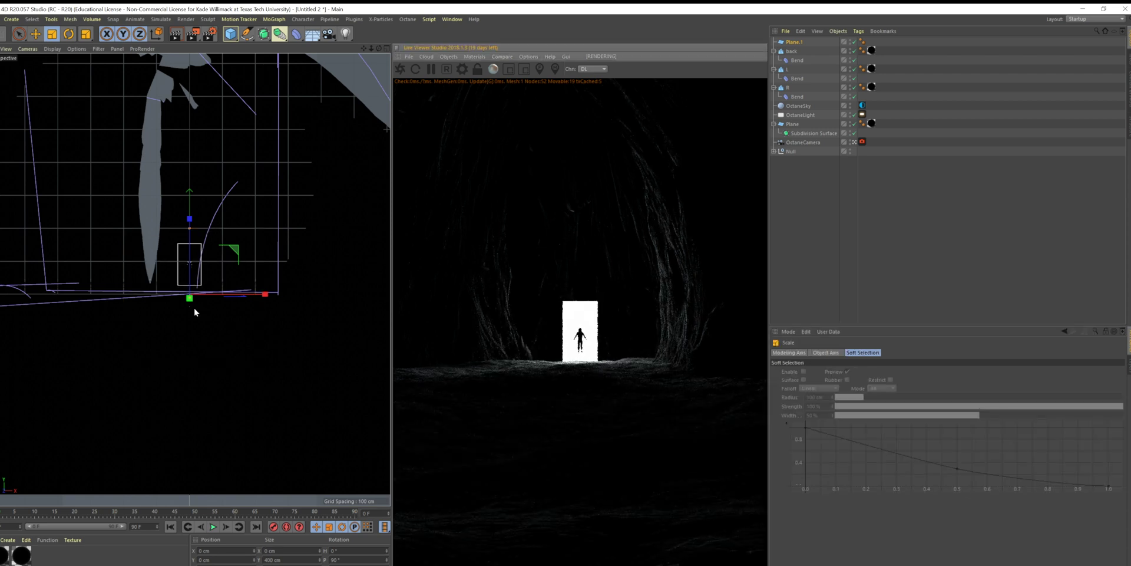
left_click_drag(186, 297, 218, 301)
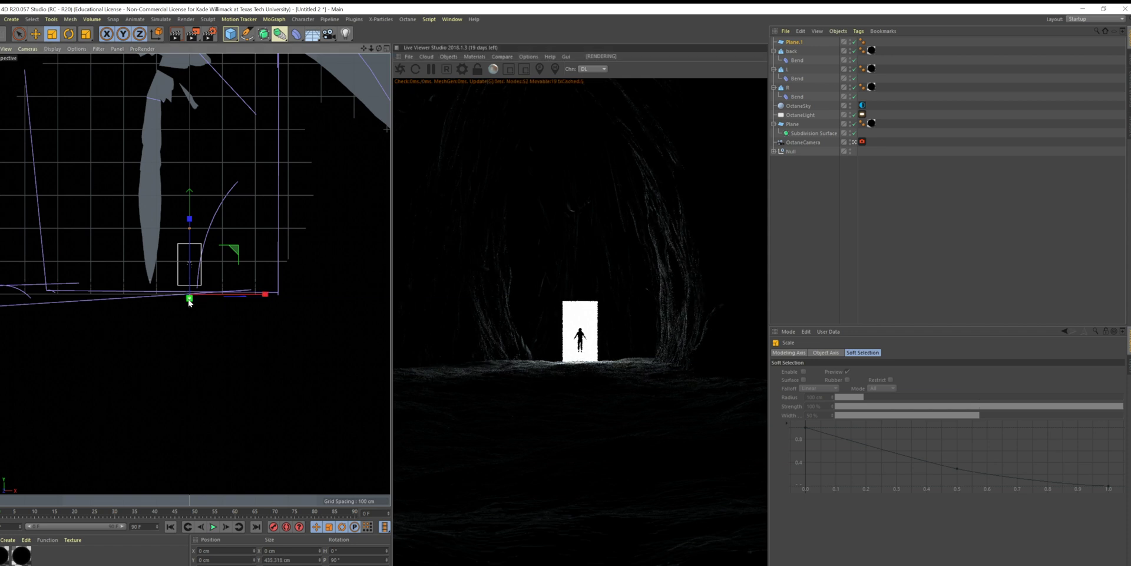
left_click_drag(190, 302, 330, 298)
key("e")
left_click(794, 42)
left_click(840, 408)
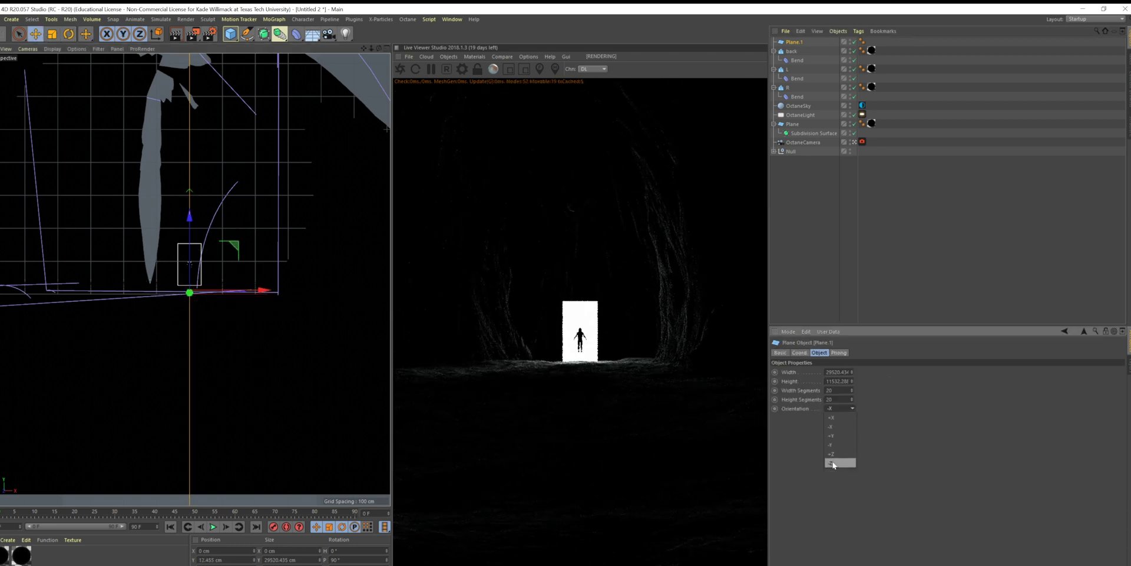
left_click(832, 463)
key("r")
left_click_drag(190, 321, 197, 354)
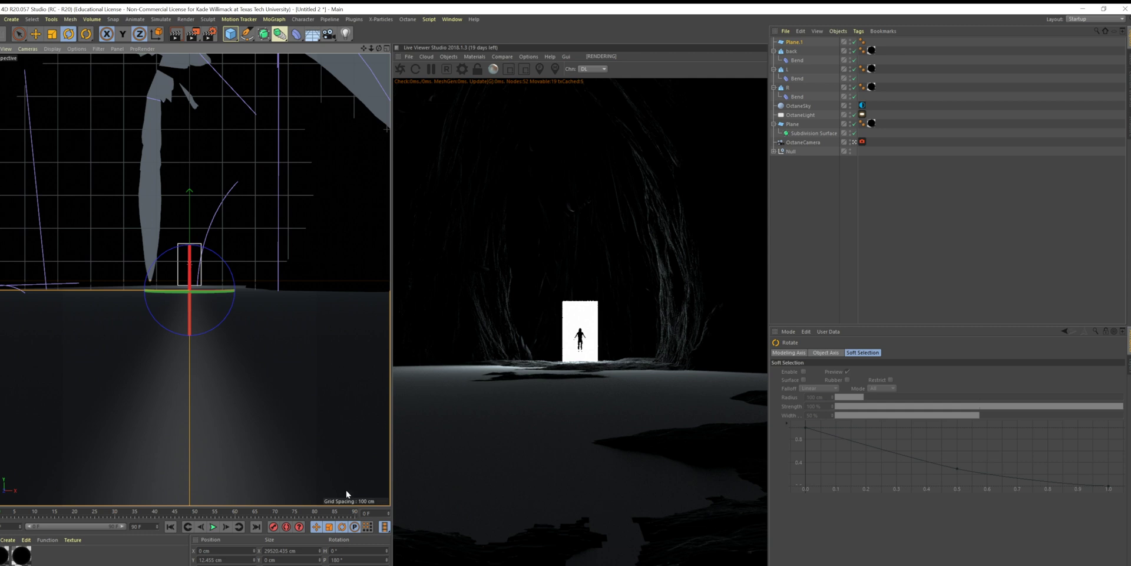
Step: Create a new Octane Diffuse material and rename it 'Wat'
left_click(474, 56)
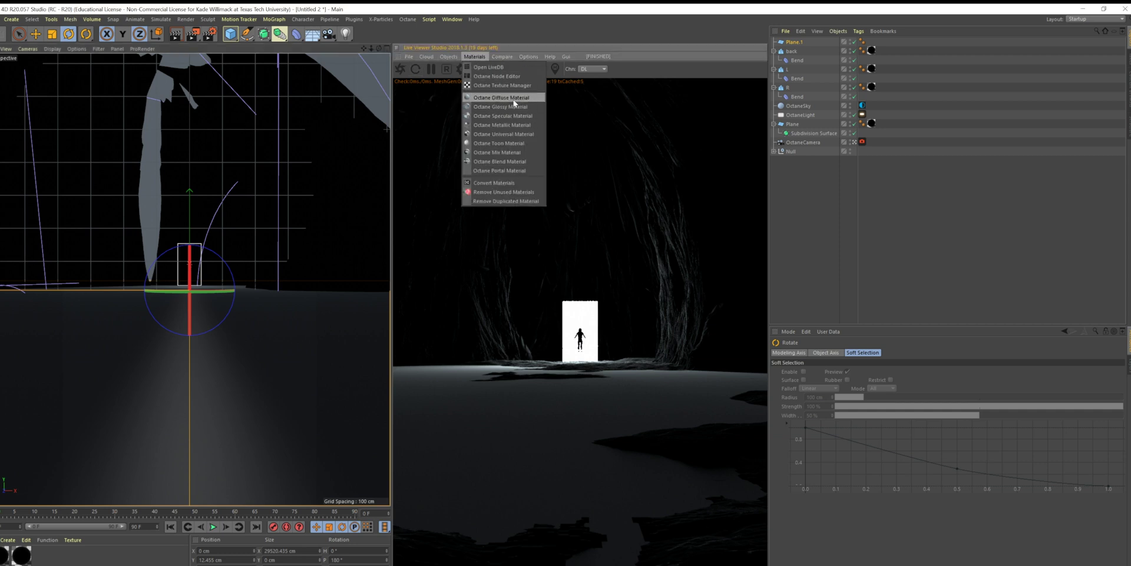
left_click(513, 99)
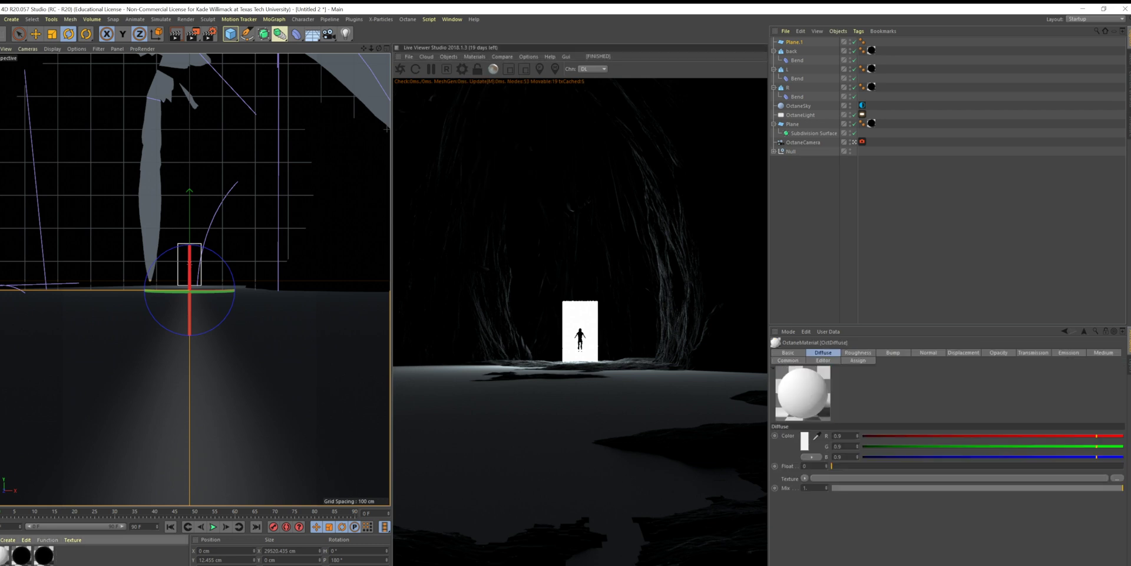
double_click(7, 555)
key("BackSpace")
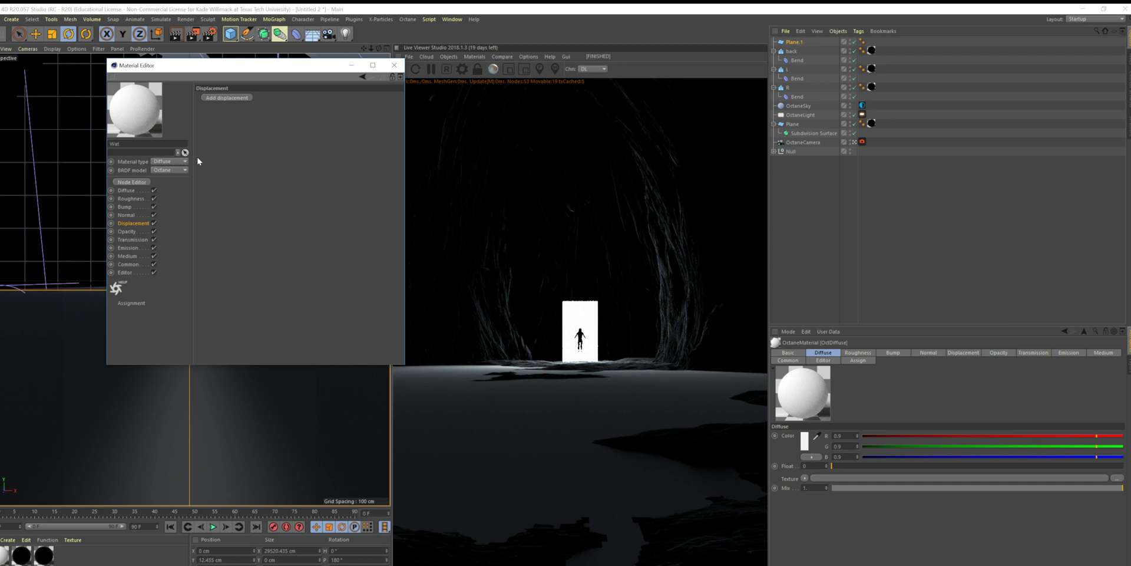
left_click_drag(213, 69, 490, 235)
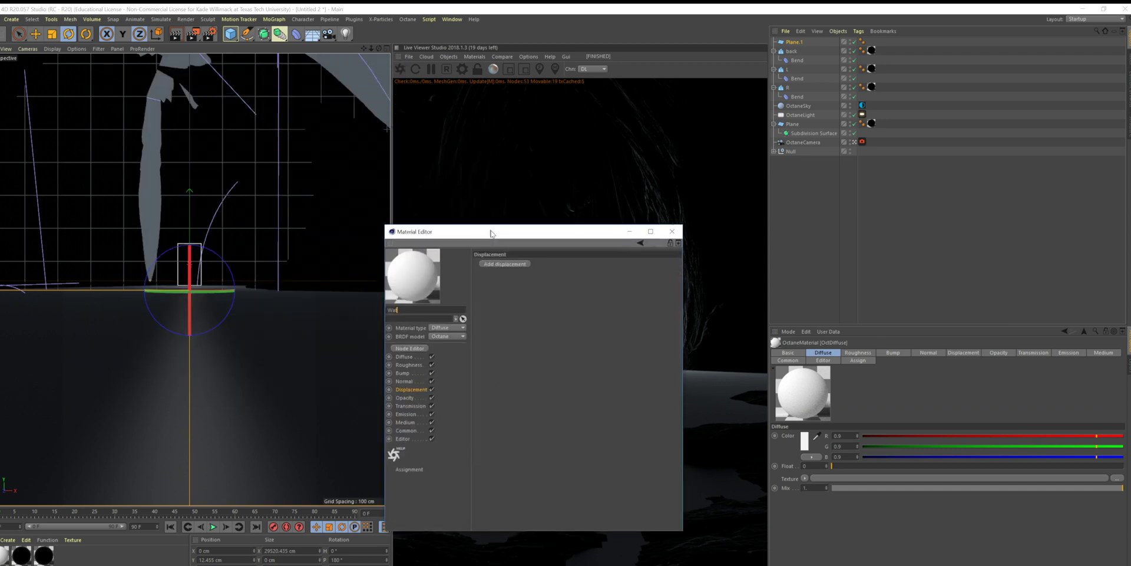
Step: Make Wat a Specular material with Index 1.426829
left_click(453, 329)
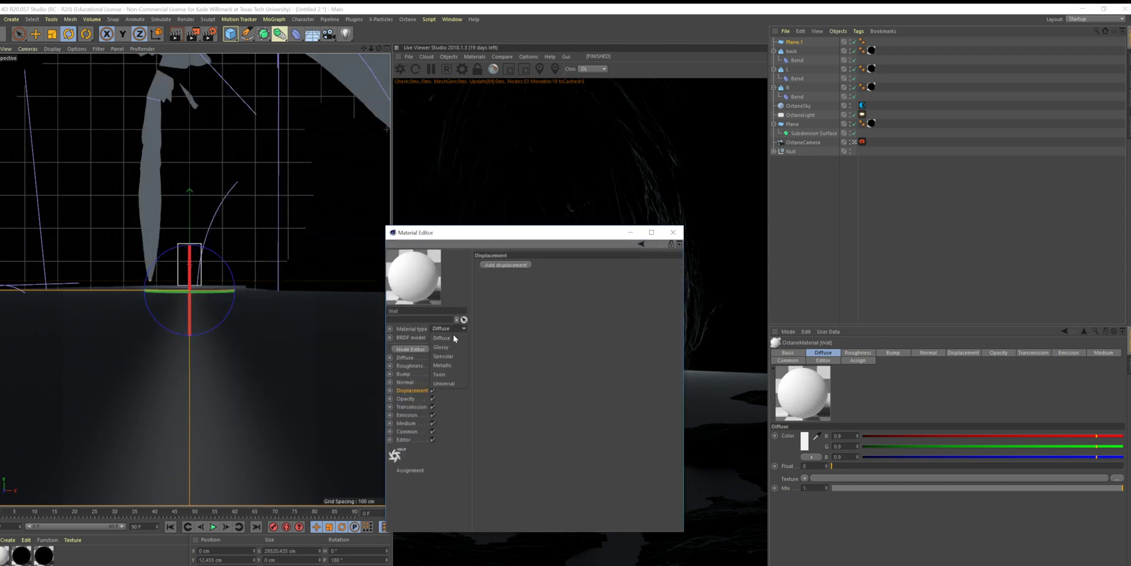
left_click(455, 356)
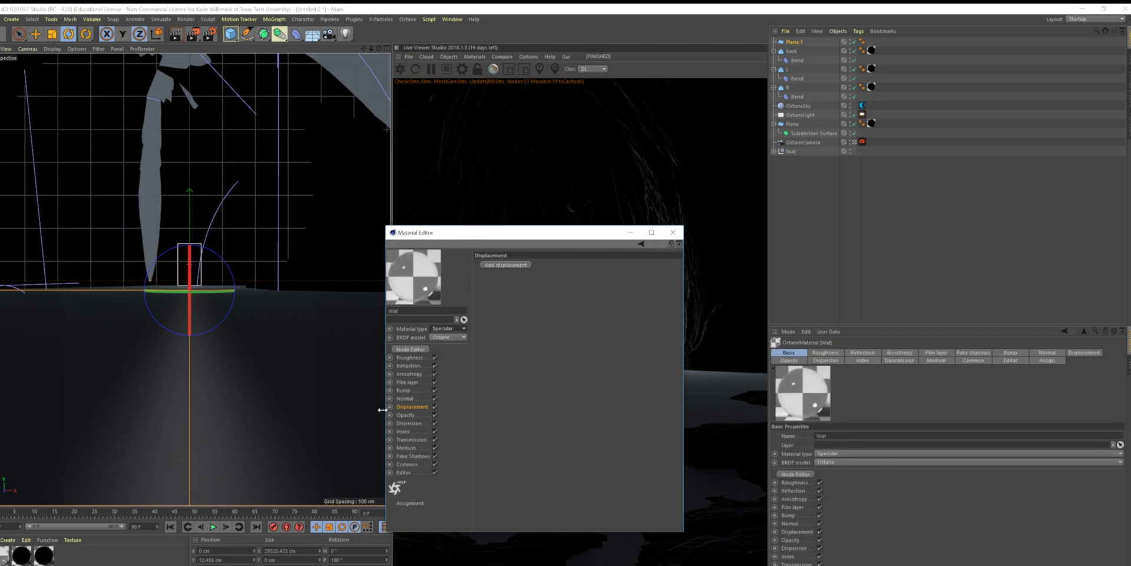
left_click(405, 414)
left_click(407, 423)
left_click(404, 431)
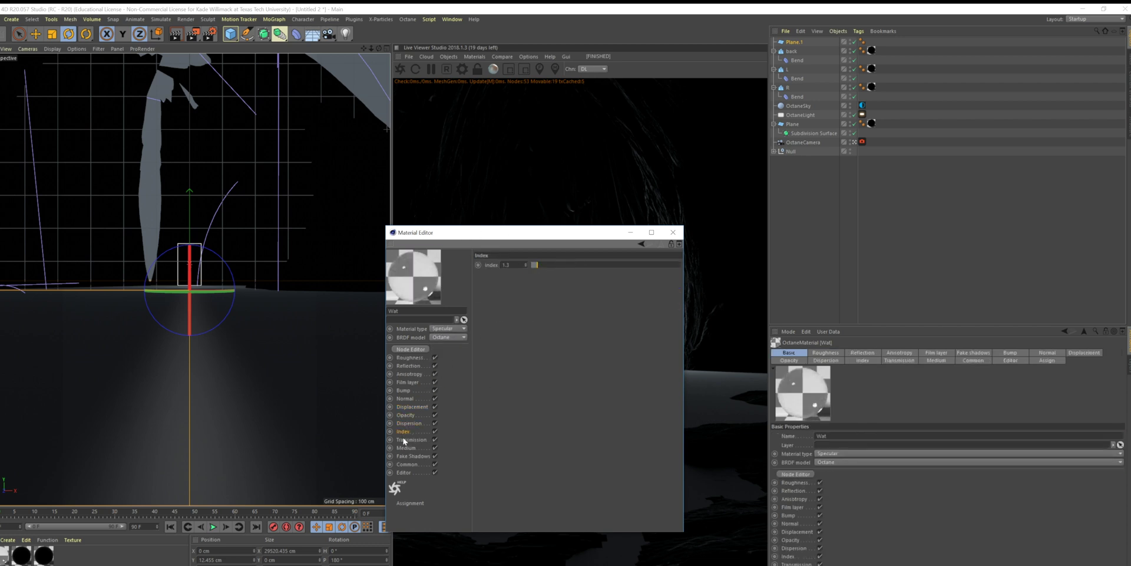
left_click(405, 439)
left_click(404, 431)
left_click_drag(541, 265, 543, 264)
left_click(742, 224)
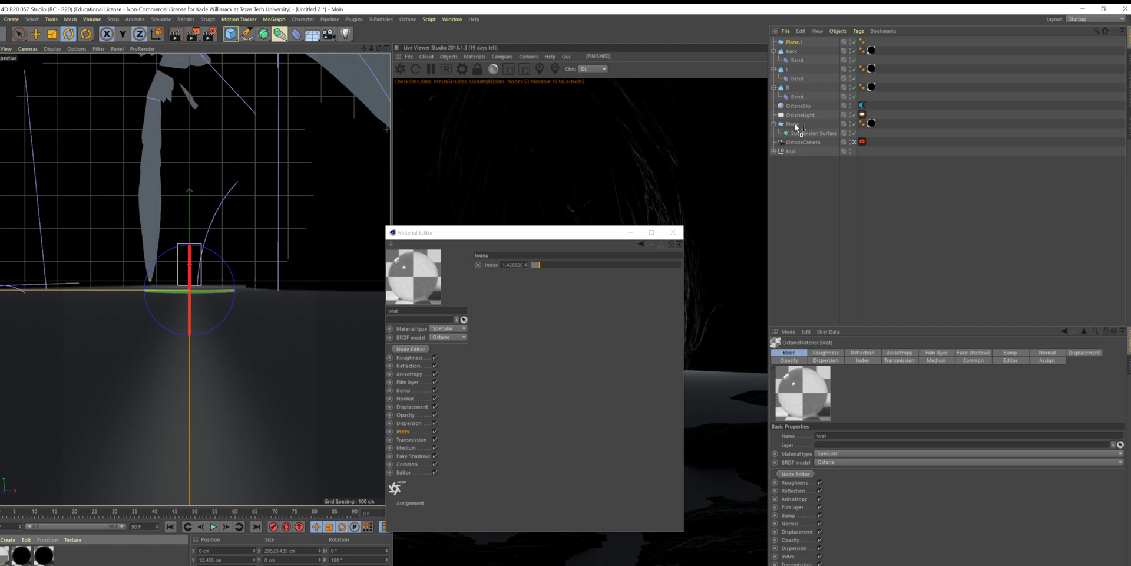
Step: Apply Wat to Plane.1 and reopen it to view the Normal channel
left_click_drag(796, 58, 794, 42)
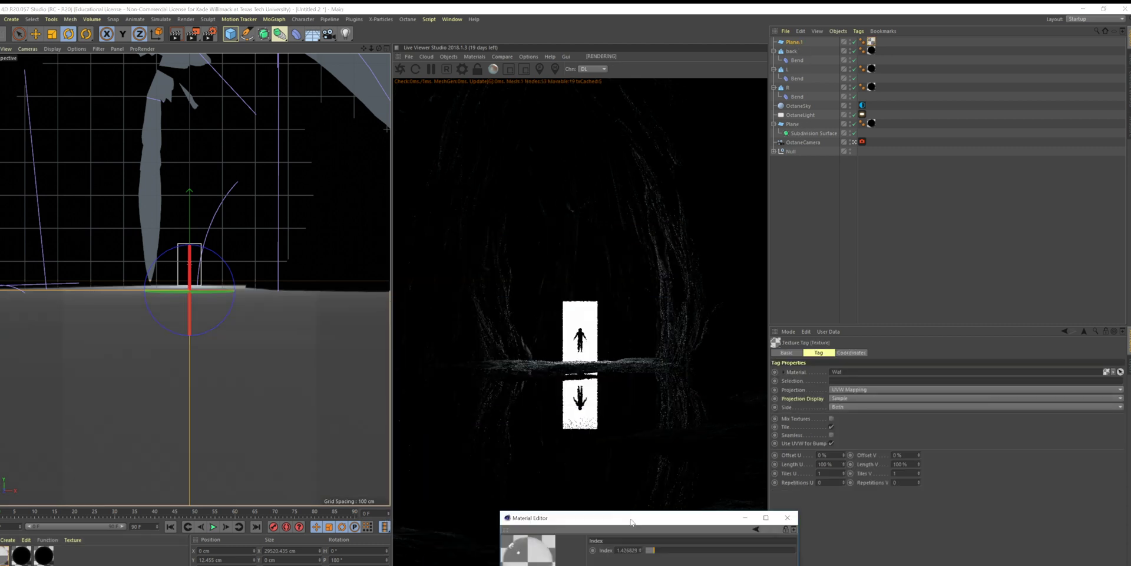
double_click(872, 41)
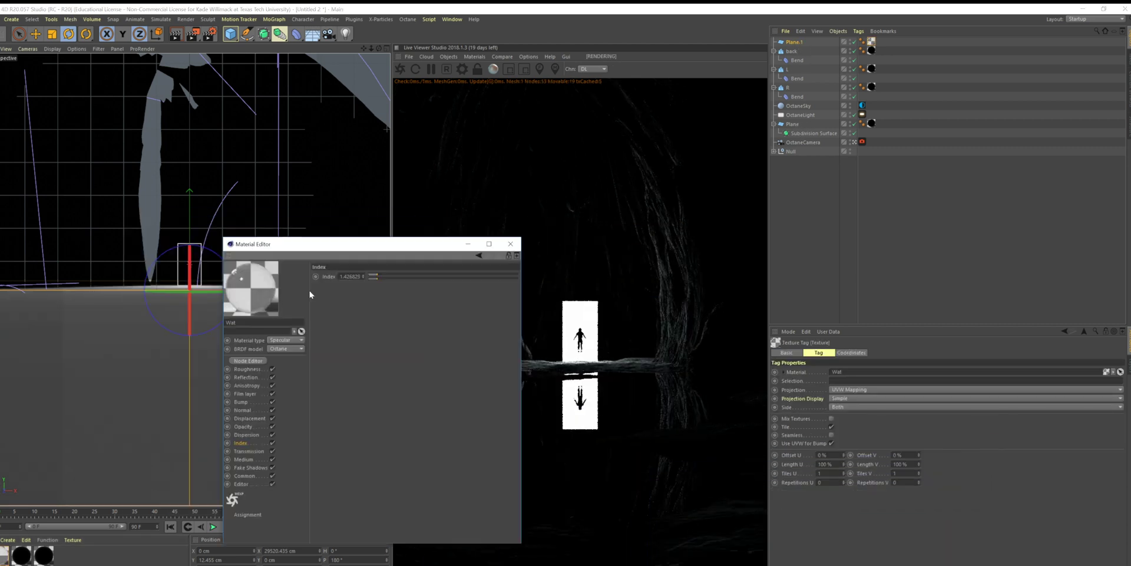
left_click(242, 409)
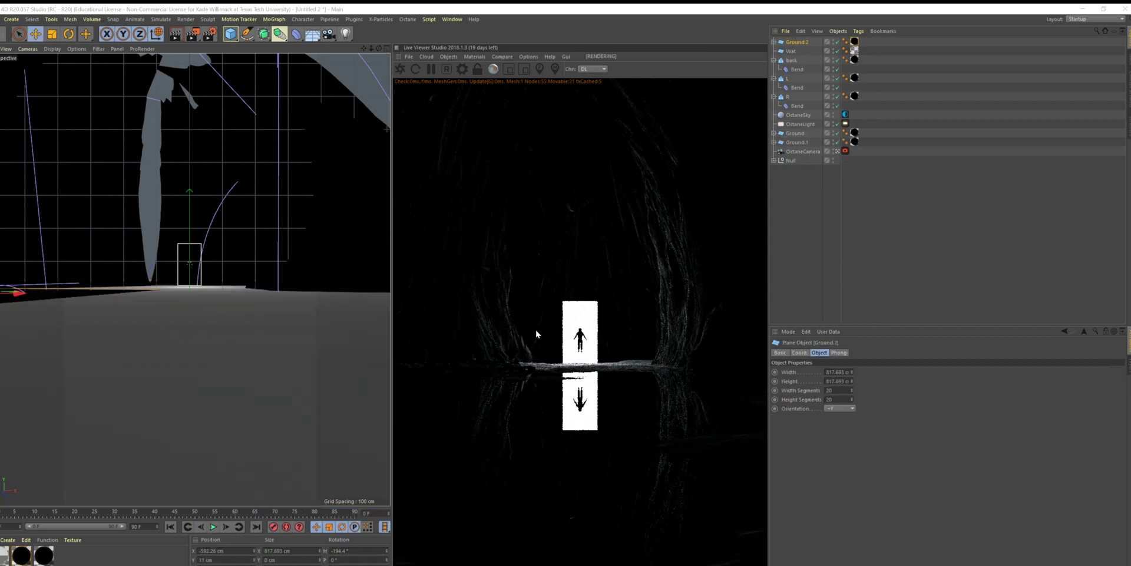
Step: Slide Ground.2 along X and check the result through the OctaneCamera
left_click_drag(24, 298, 390, 298)
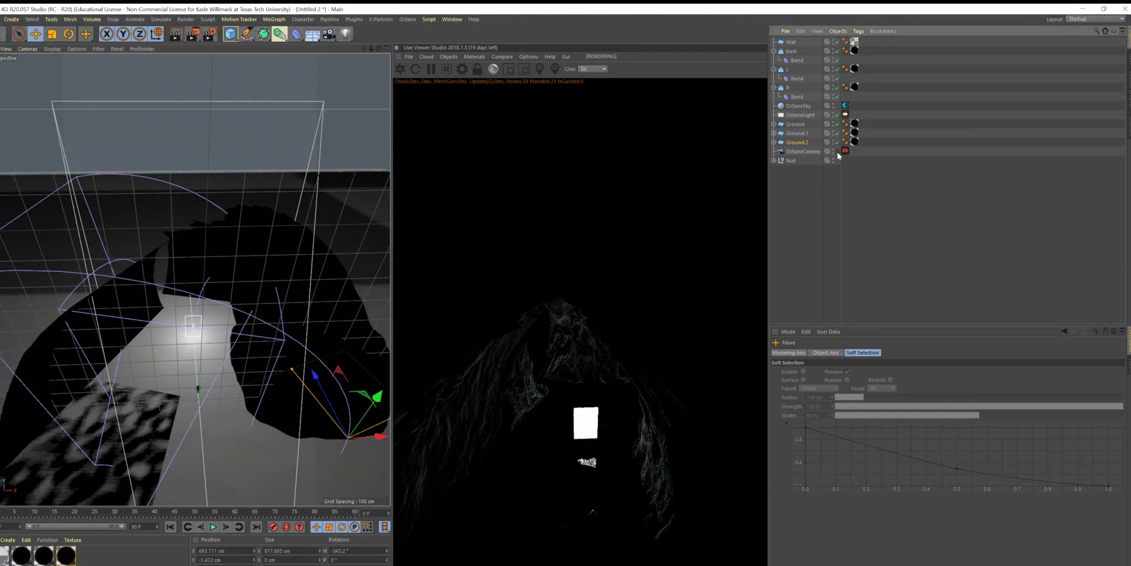
left_click(838, 151)
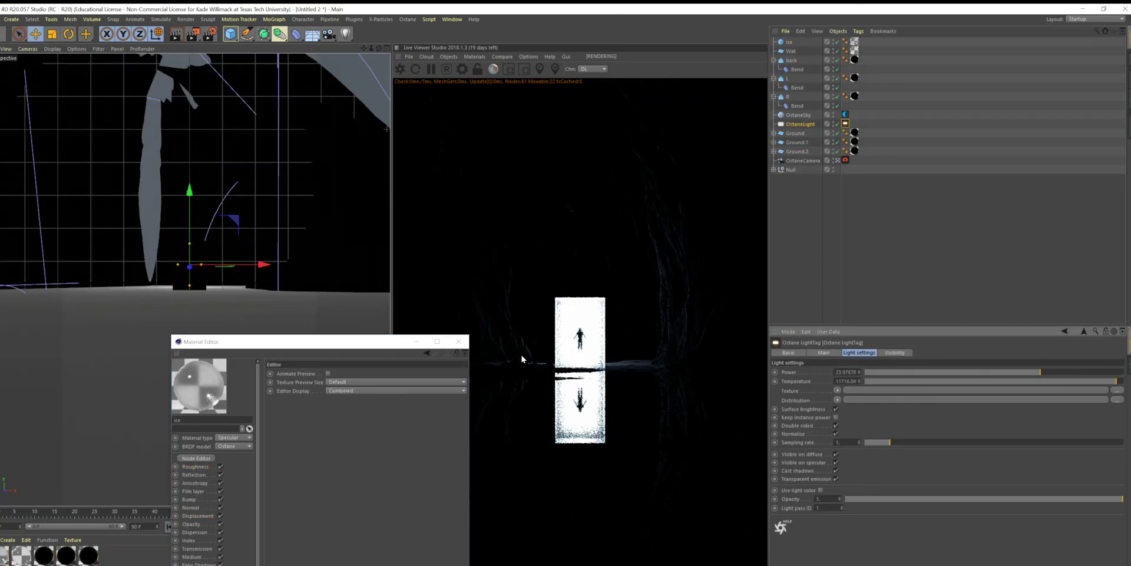
Step: Create a new Octane material with blackbody emission at power 0.000603 for the Null
left_click(475, 56)
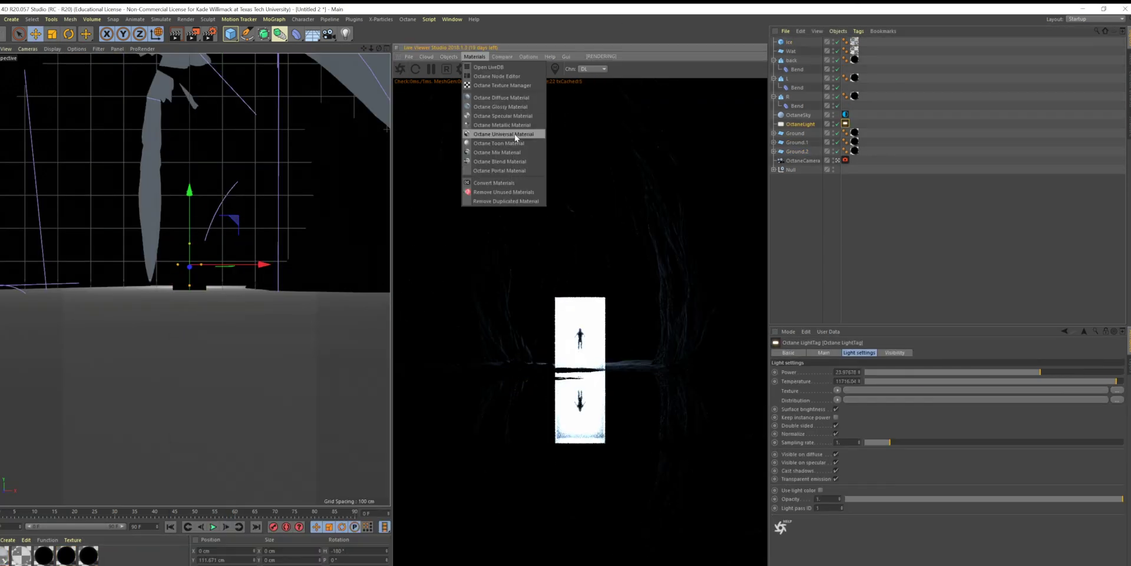
left_click(492, 125)
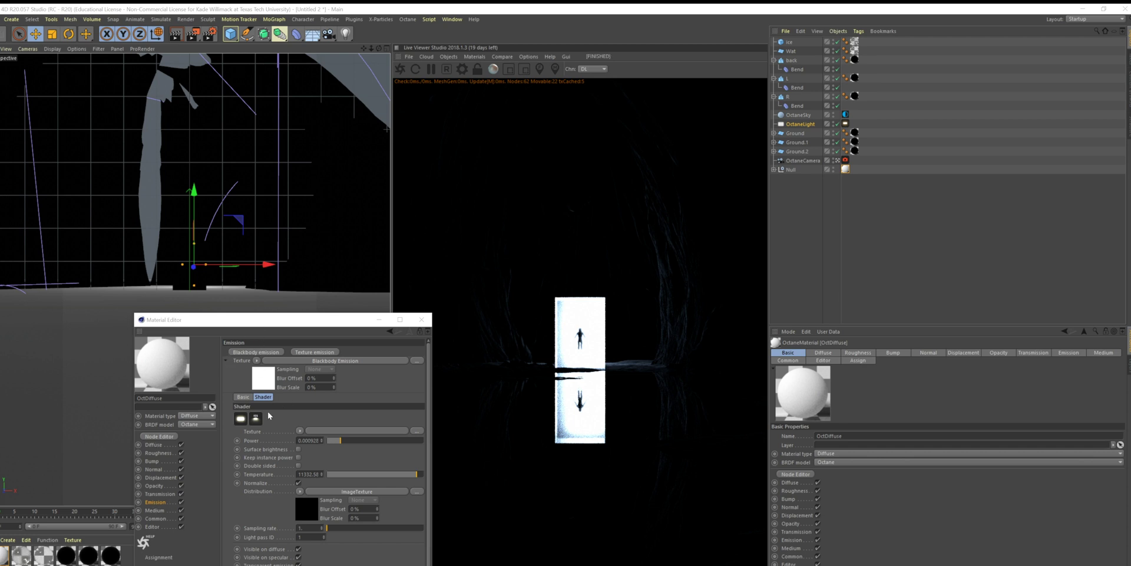
left_click(422, 320)
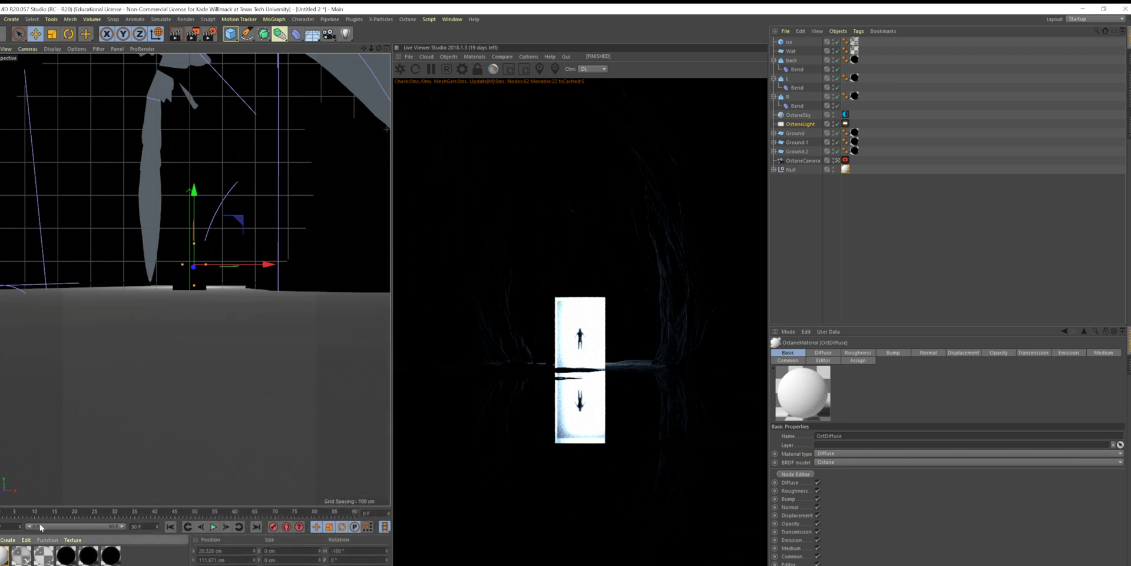
Step: Enable Fake shadows in the Ice material's settings
double_click(23, 553)
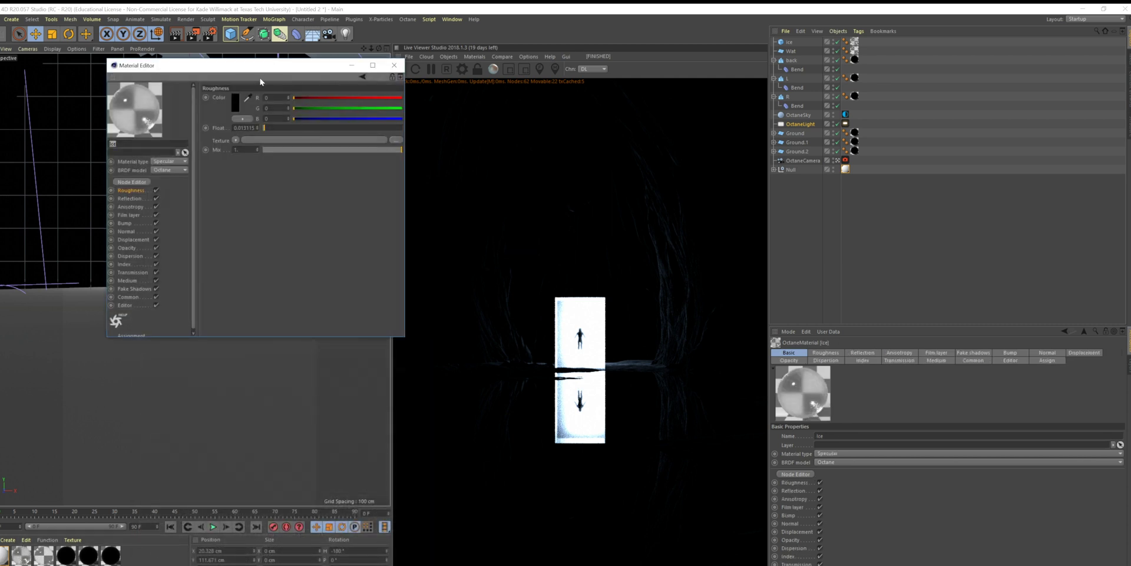
left_click_drag(260, 72, 488, 349)
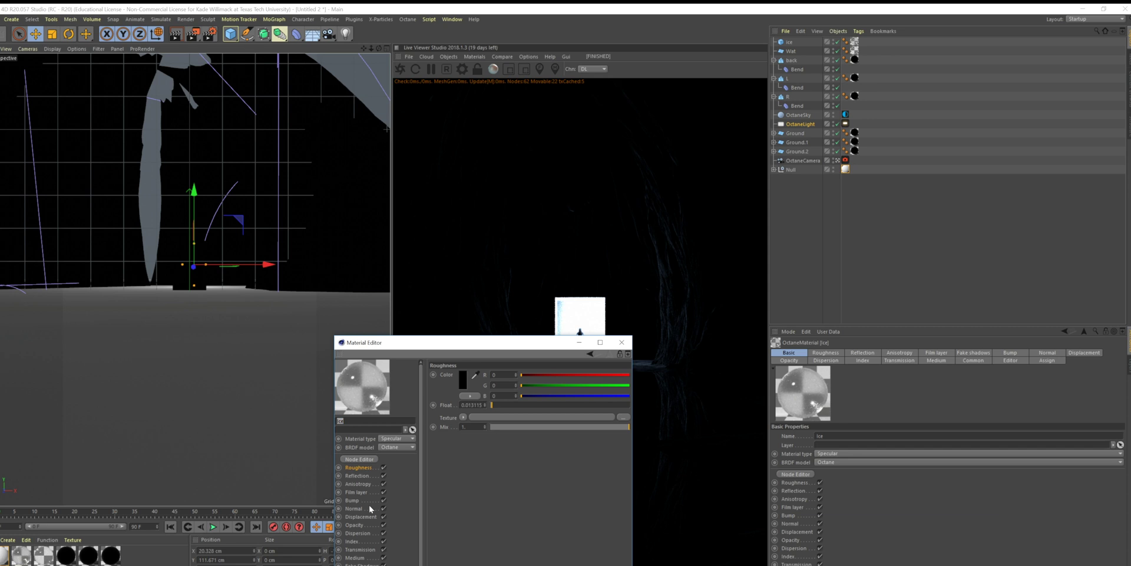
left_click(366, 470)
left_click(359, 564)
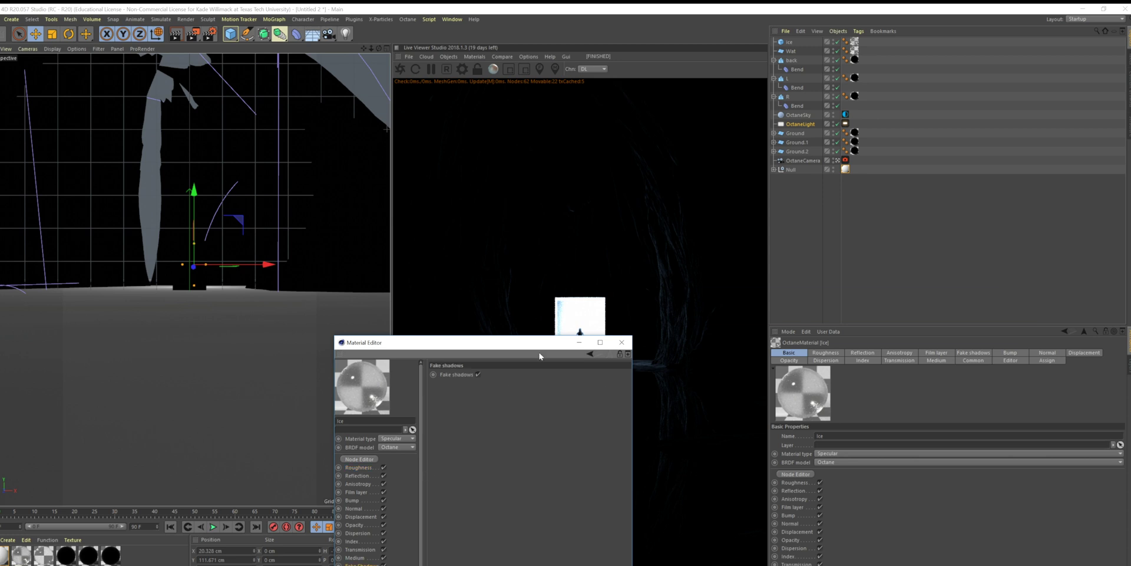
left_click(622, 341)
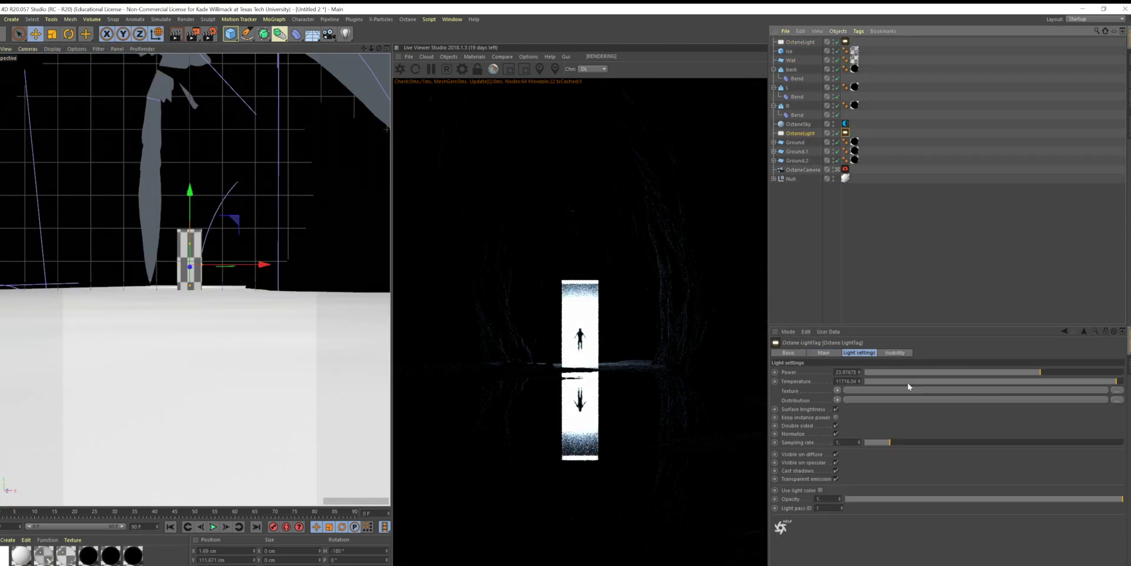
Step: Add a Displacer under the ice cube, rename the Null to 'person', and use Voronoi 3 noise
left_click_drag(1072, 442, 864, 444)
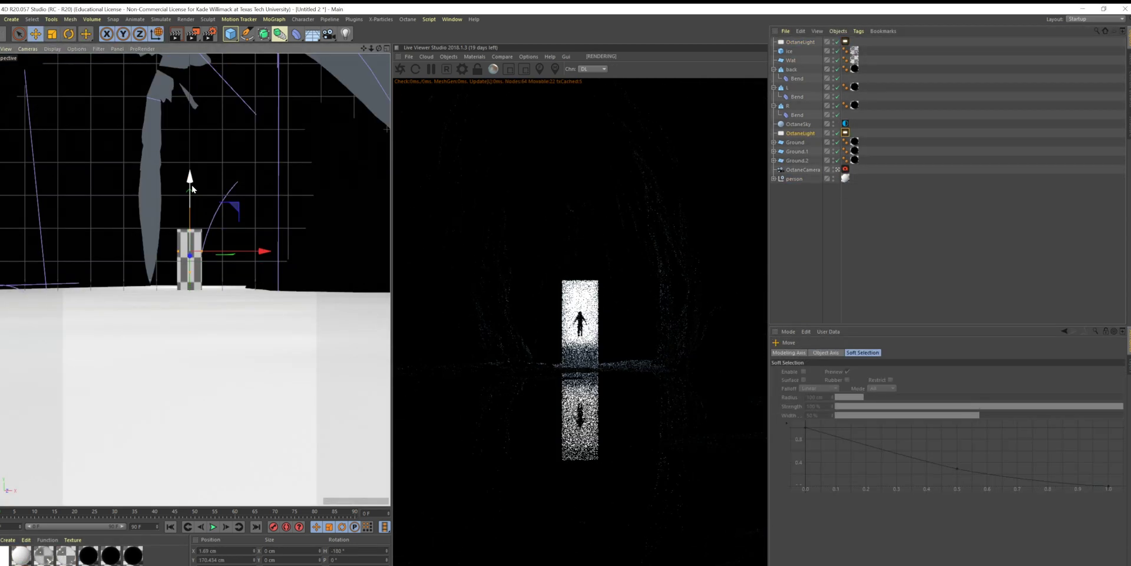
left_click(795, 59)
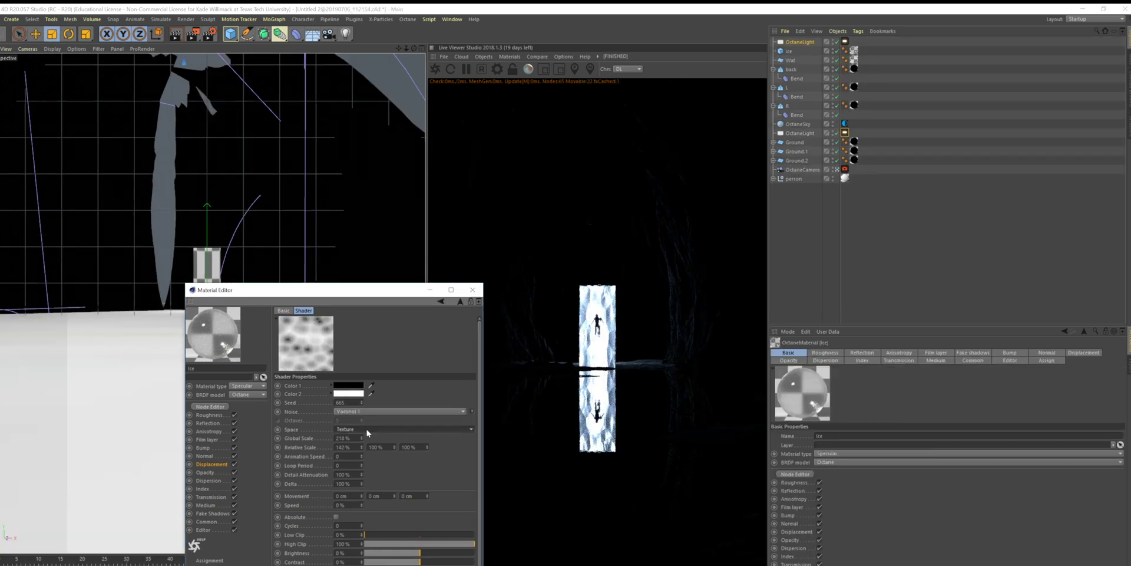
left_click(366, 429)
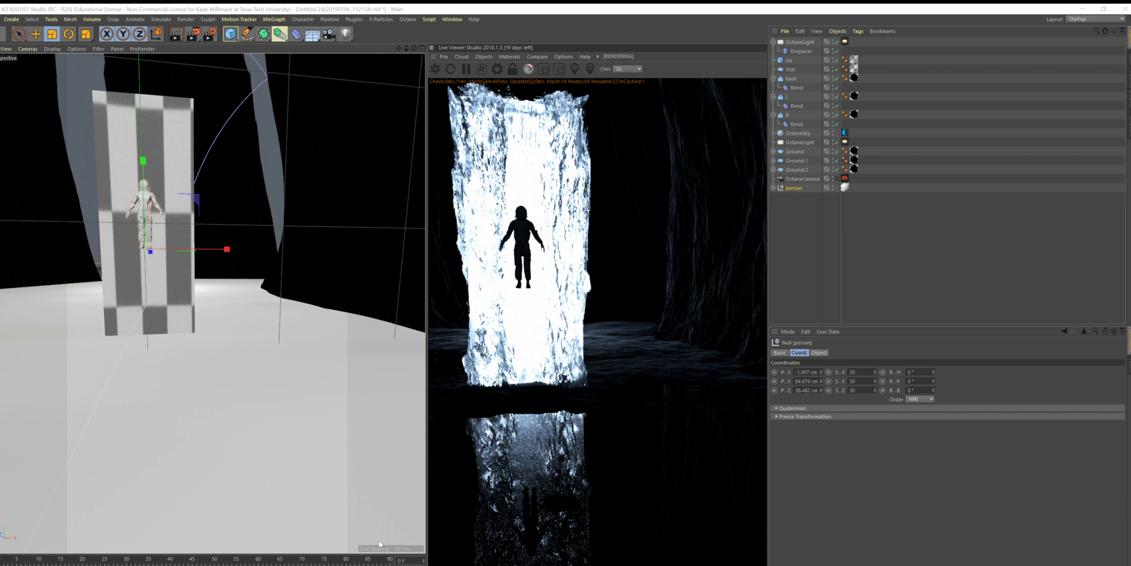
Step: Open the Ice material's Displacement channel and check its displacement texture settings
double_click(853, 60)
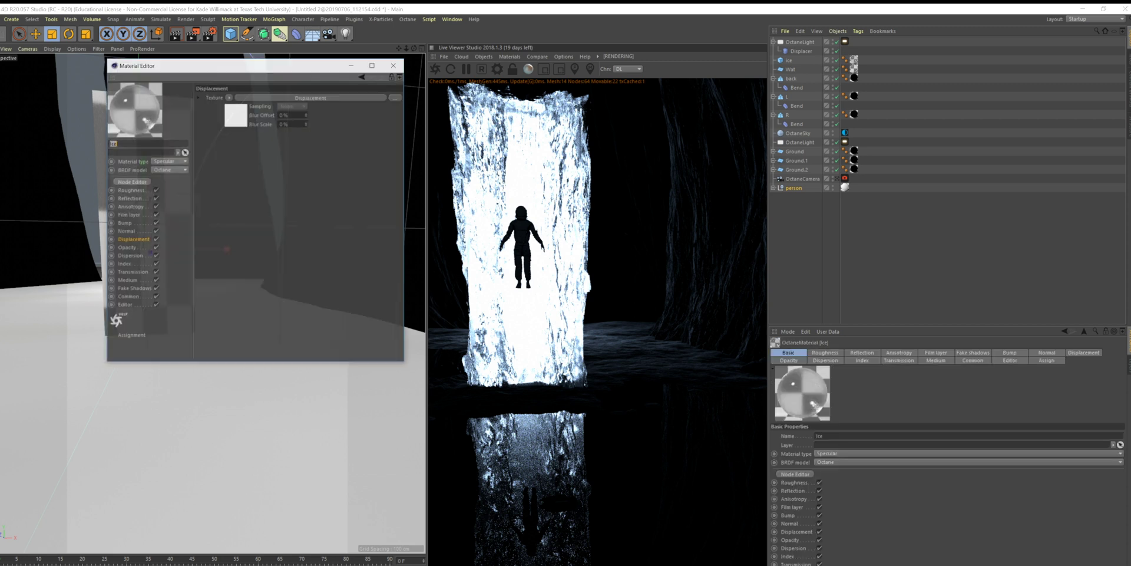
left_click_drag(253, 66, 327, 163)
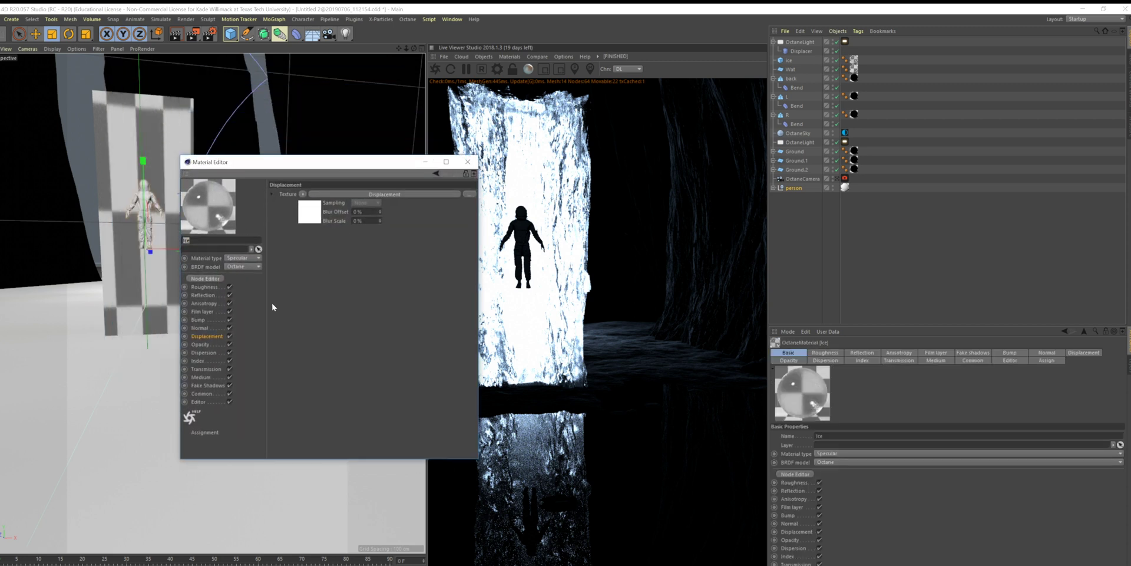
left_click(193, 337)
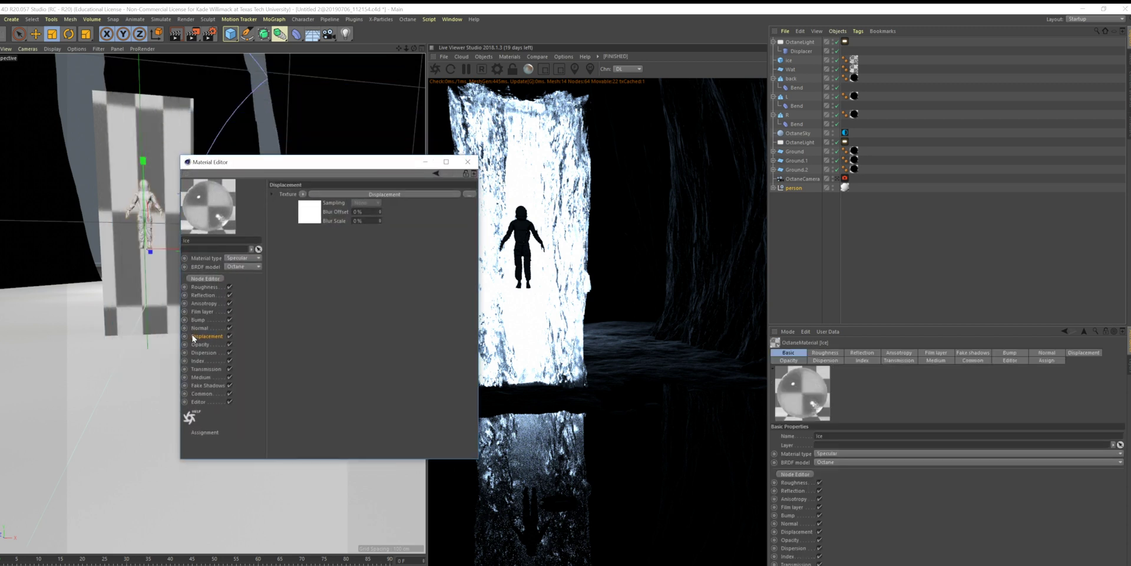
left_click(405, 195)
left_click(320, 202)
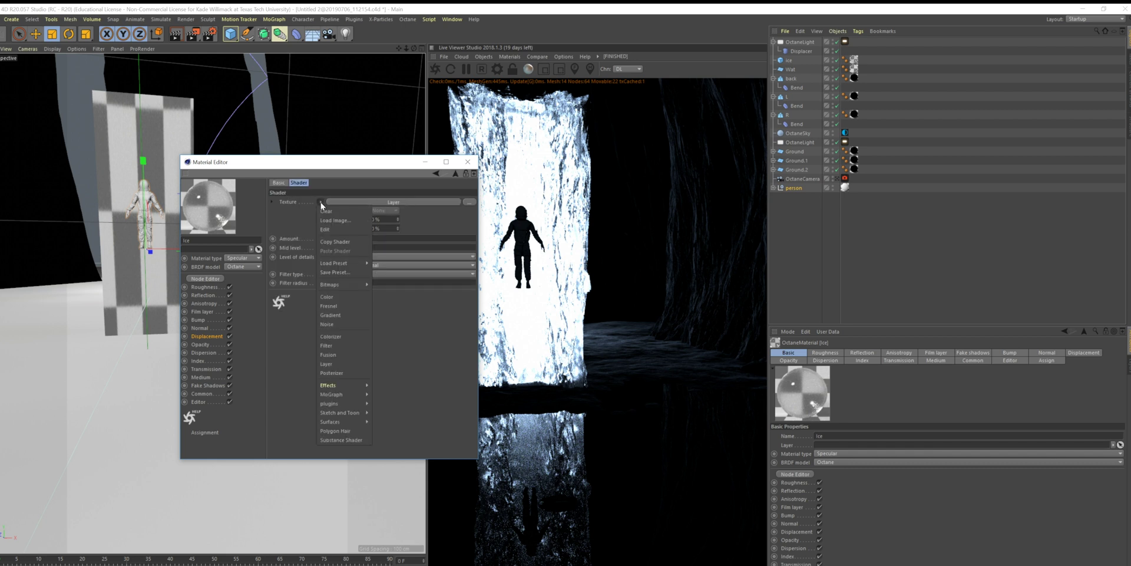
left_click(418, 354)
Step: Inspect the Noise layer's settings, then return to the Gradient and Noise layer list
left_click(356, 202)
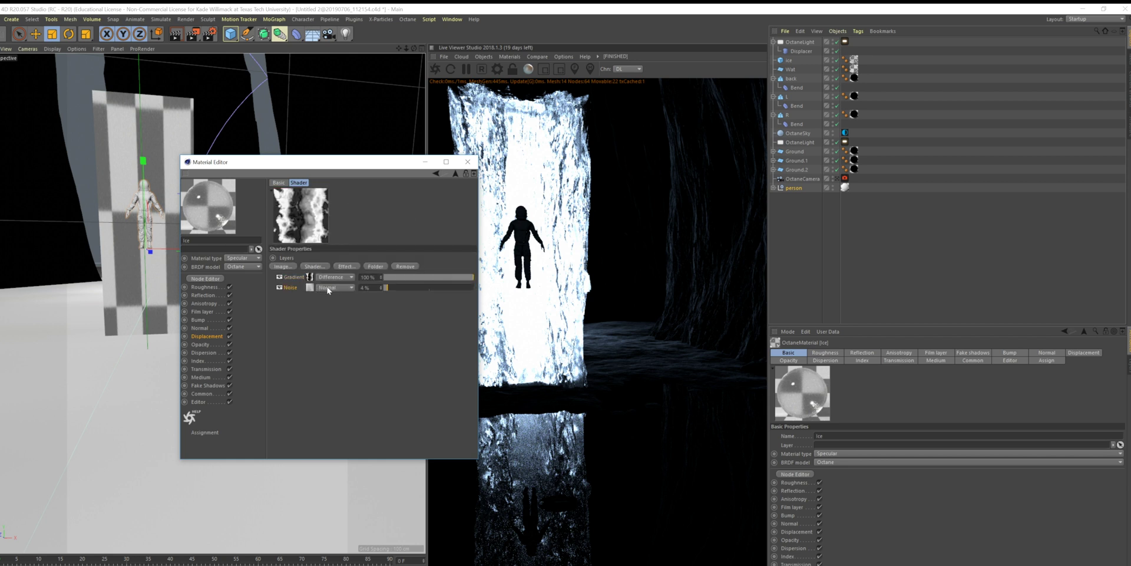
left_click(311, 288)
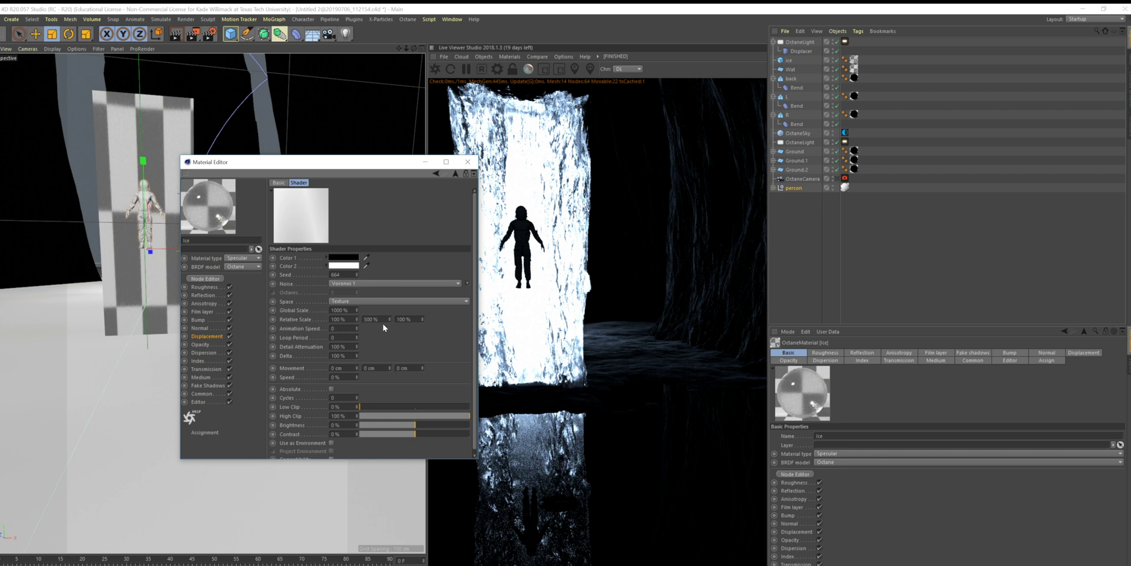
left_click(207, 336)
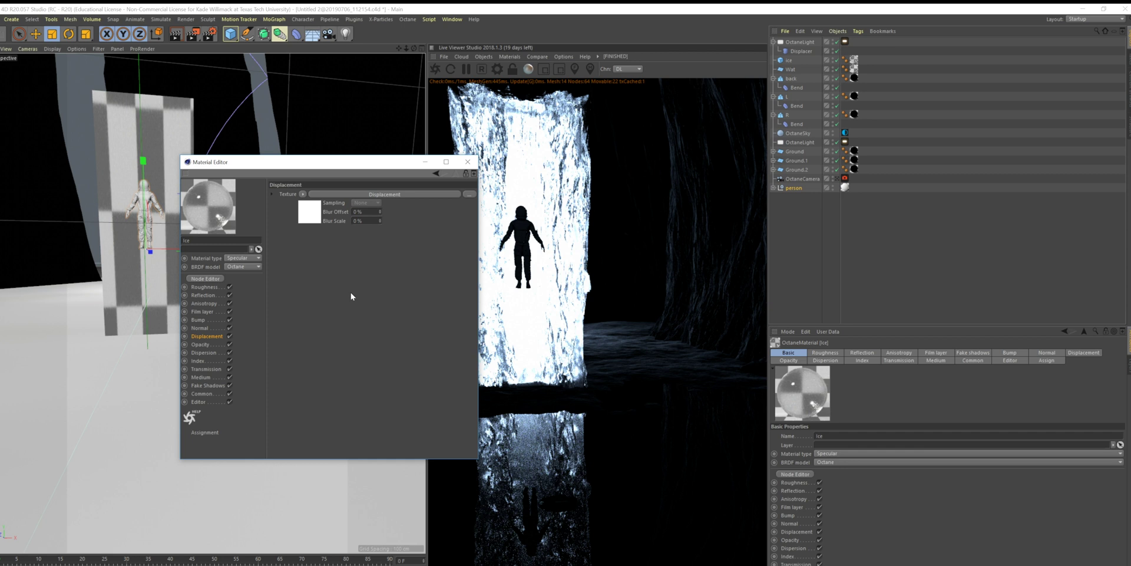
left_click(326, 195)
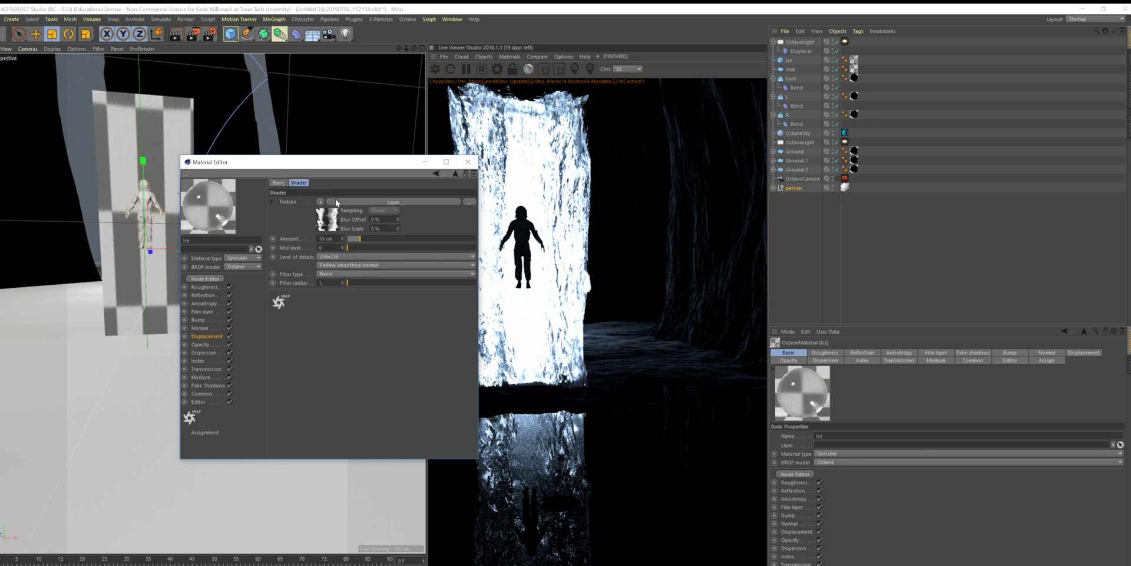
left_click(377, 202)
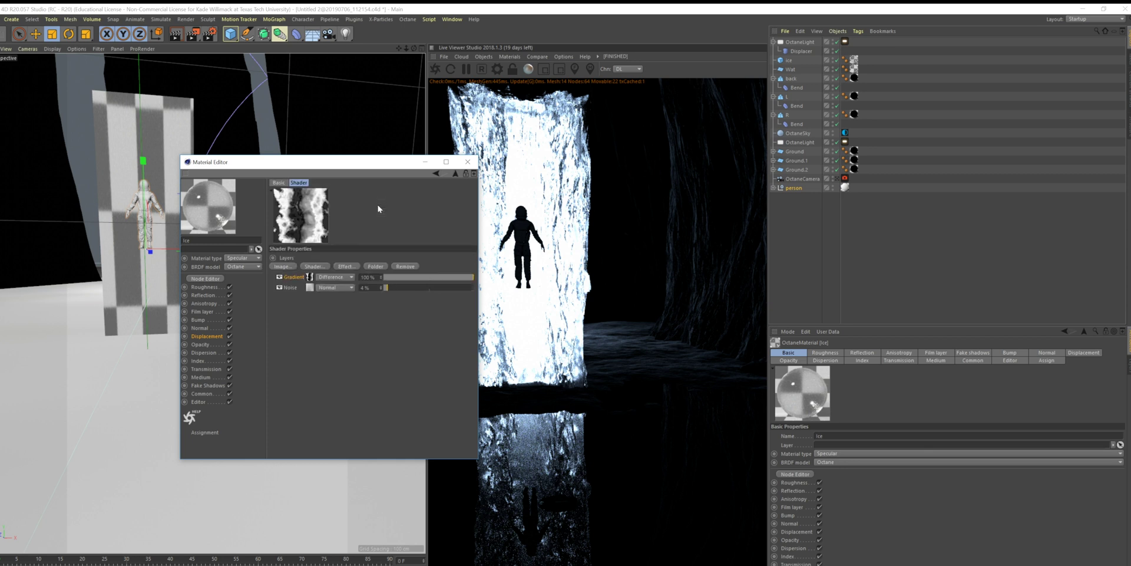
Step: Inspect the Gradient layer's knots and the shader list without making changes
left_click(305, 277)
double_click(305, 274)
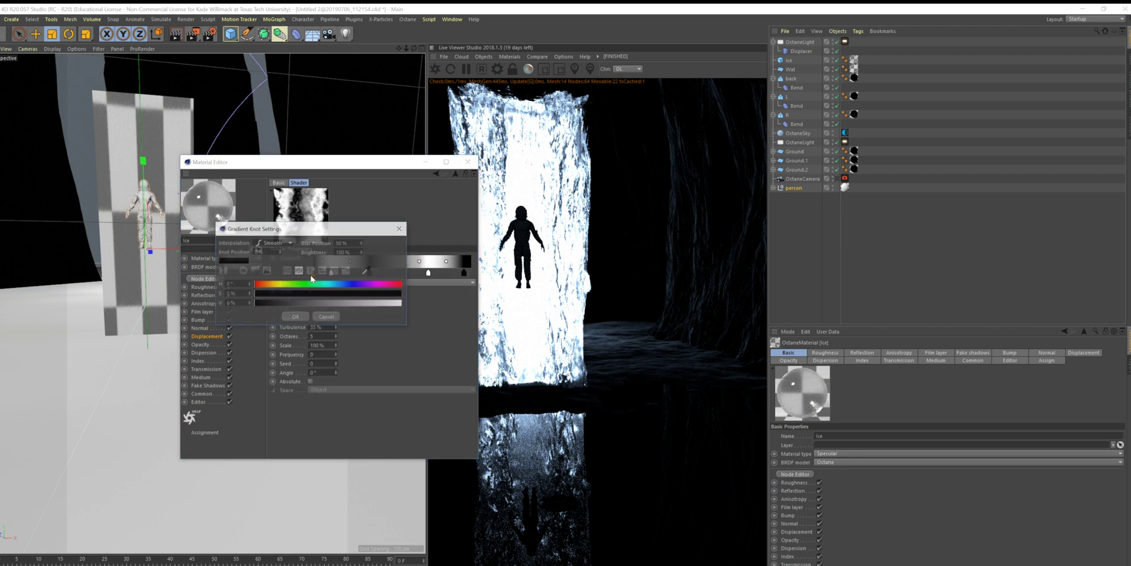
left_click(404, 229)
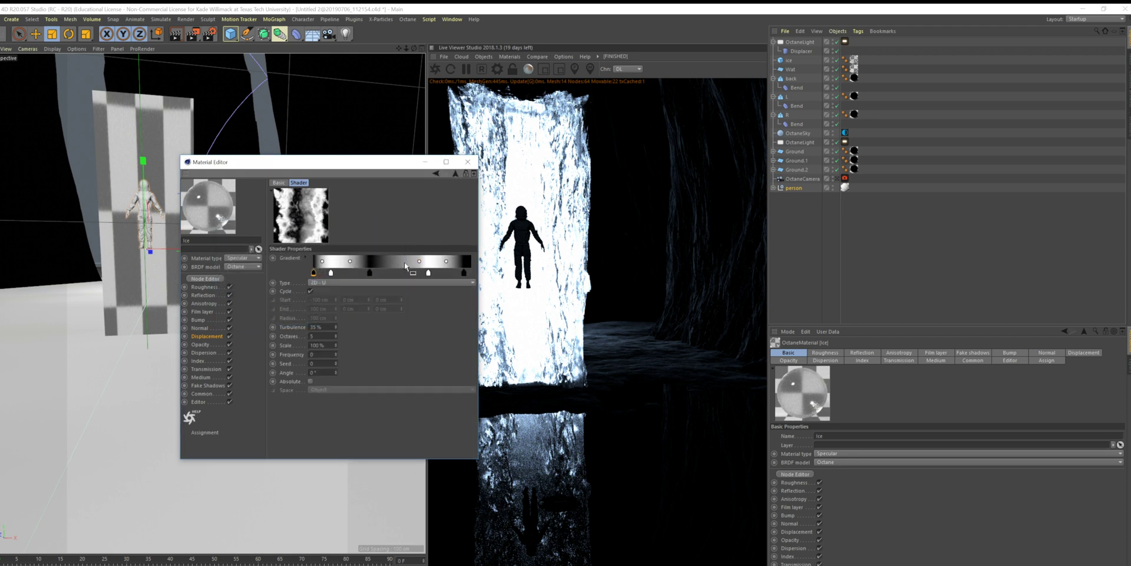
left_click(433, 173)
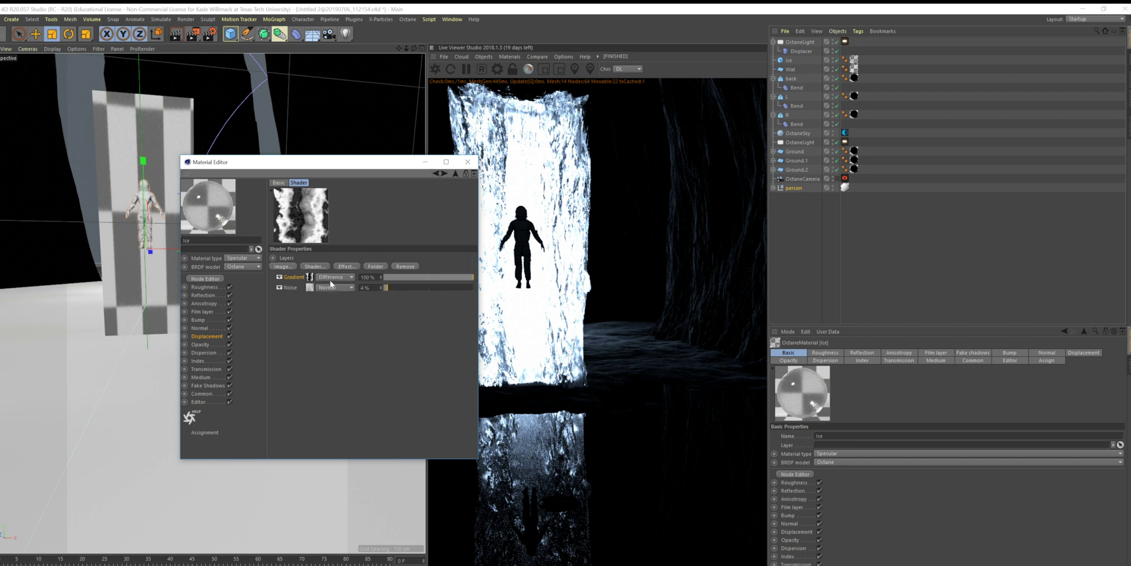
left_click(324, 266)
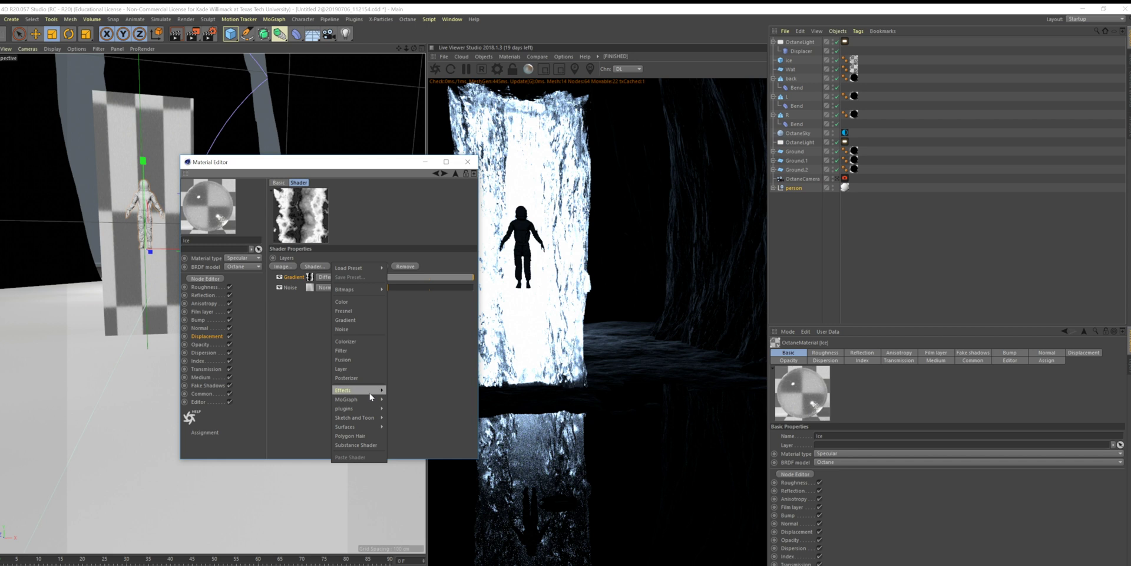
left_click(421, 323)
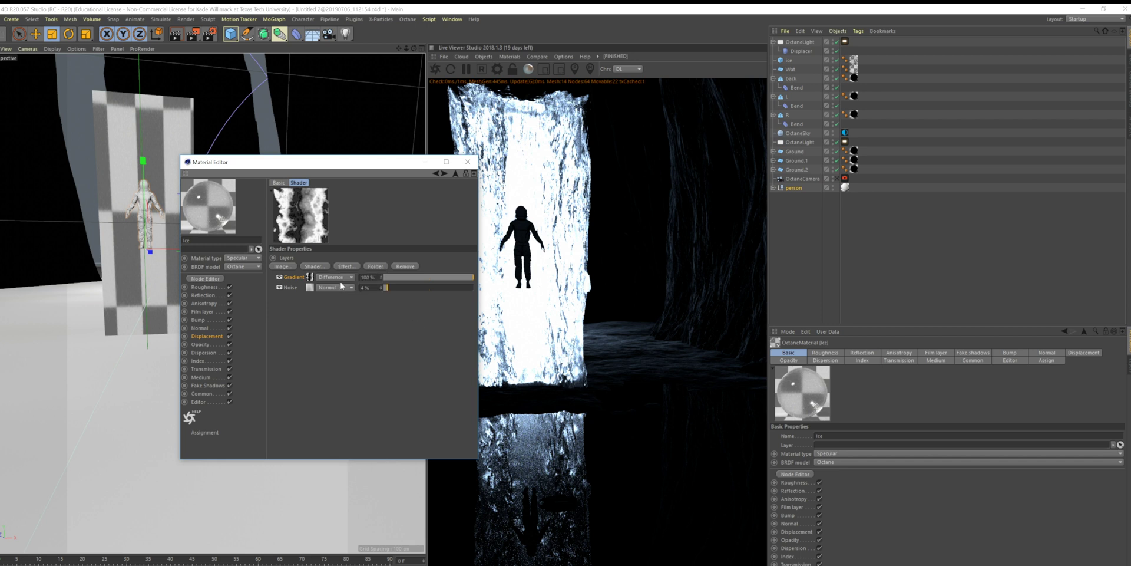
Step: Add a new black knot to the displacement gradient and remove the extra grey knot
left_click(311, 276)
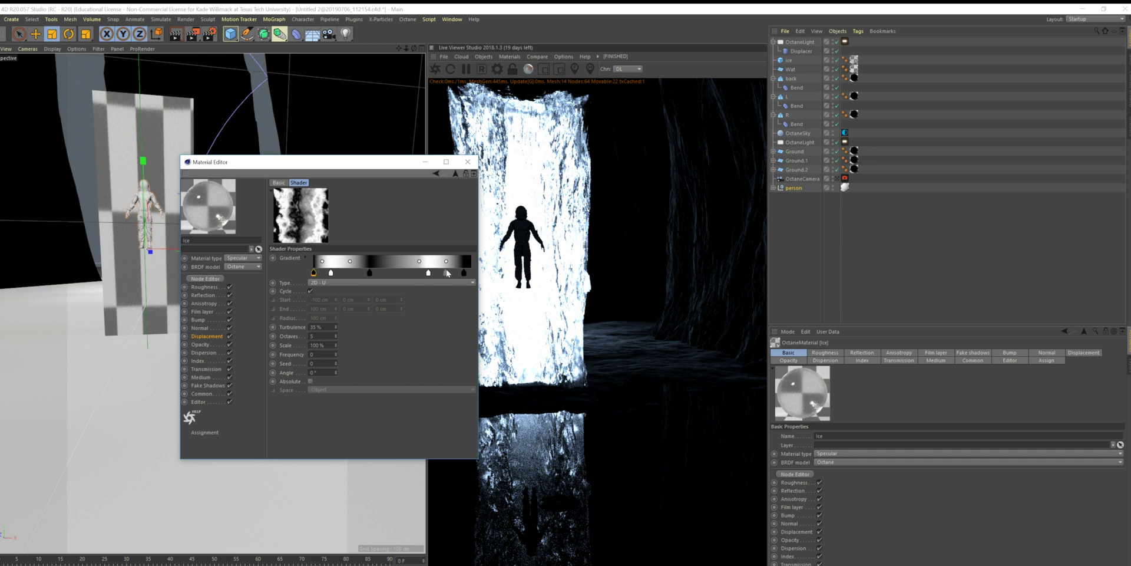
left_click(400, 272)
double_click(400, 272)
left_click_drag(369, 370, 334, 371)
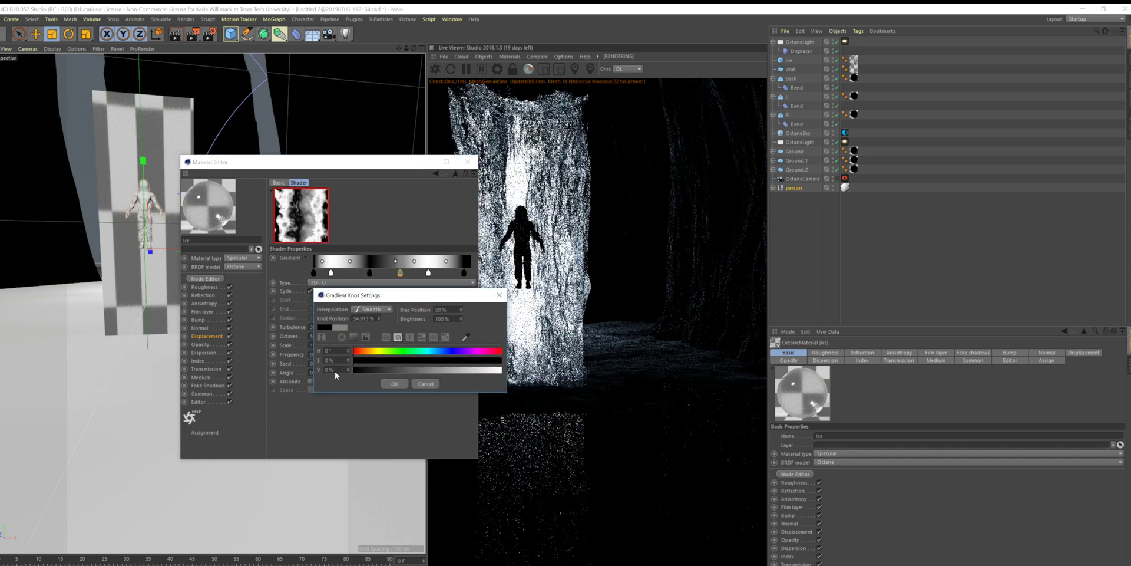
left_click(396, 384)
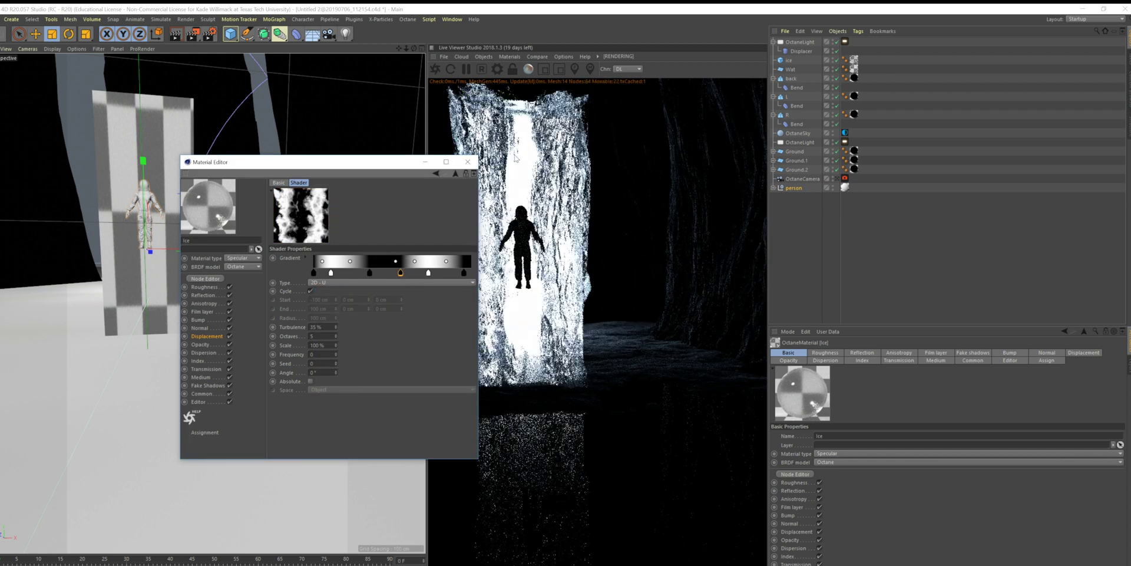
left_click(409, 274)
left_click_drag(404, 278, 404, 279)
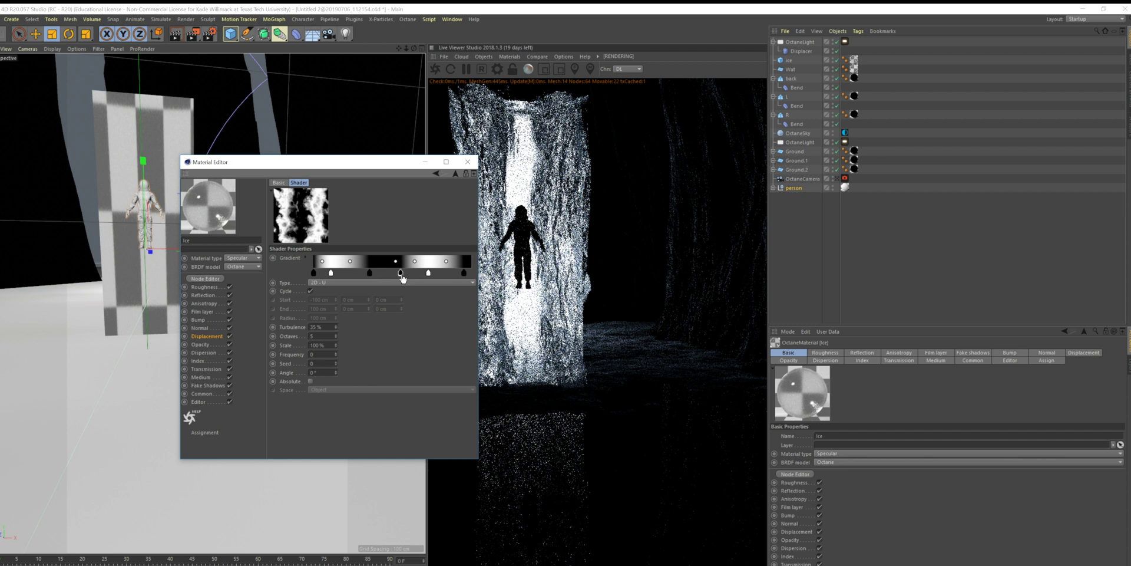
Step: Turn the new gradient knot white at V 100% and close the Material Editor
mouse_move(402, 274)
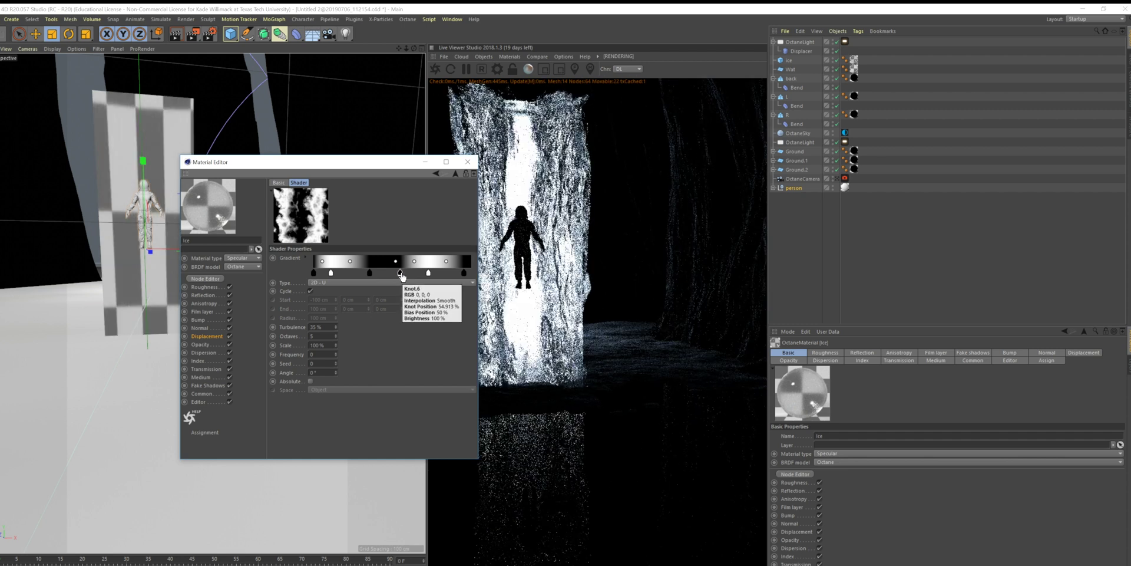
right_click(401, 274)
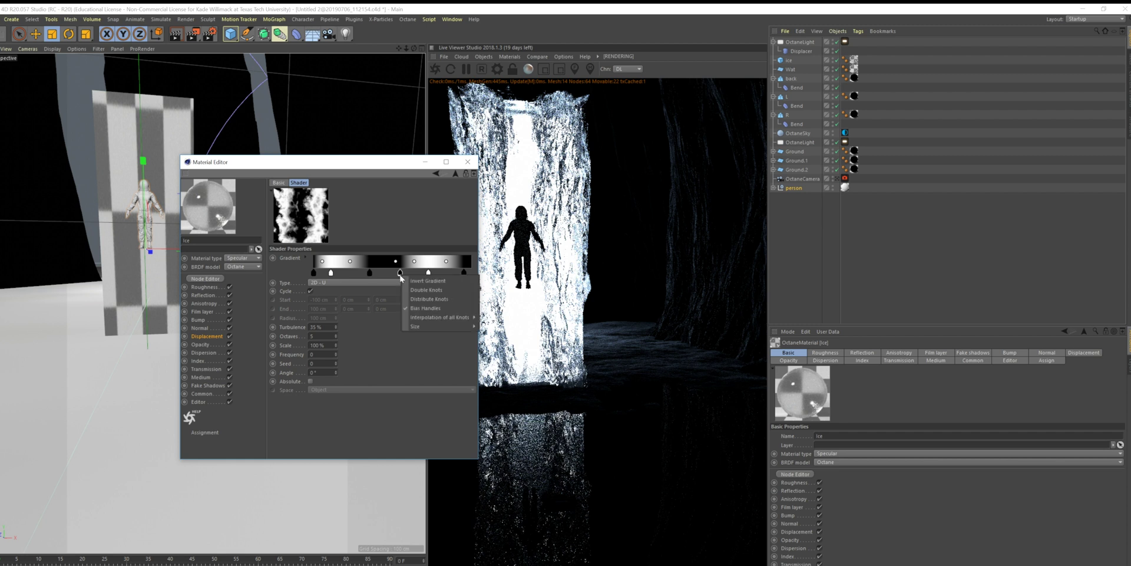
key("Escape")
double_click(400, 272)
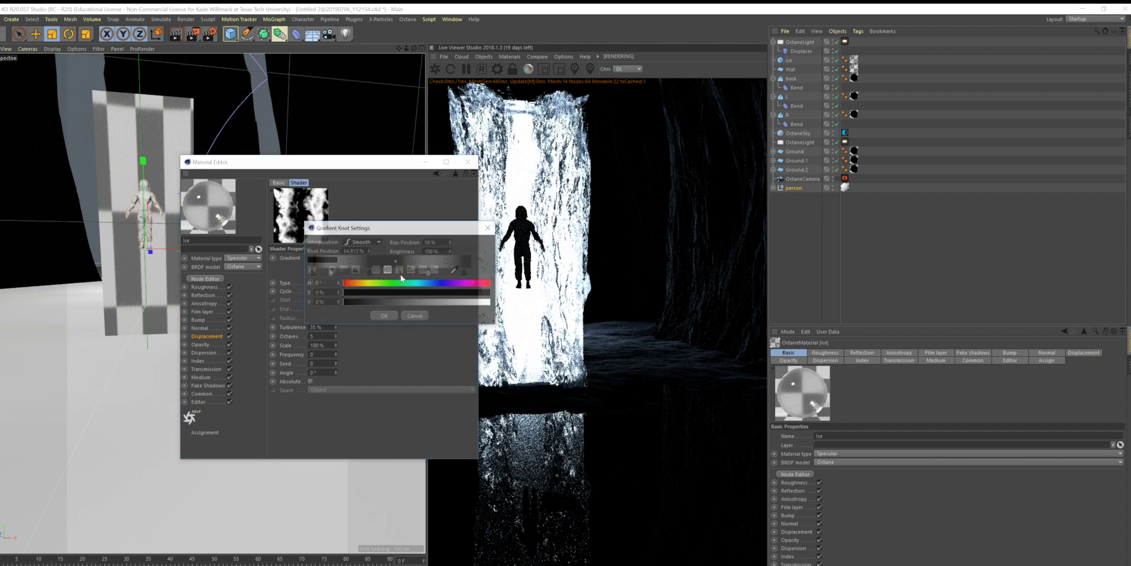
left_click_drag(385, 301, 489, 303)
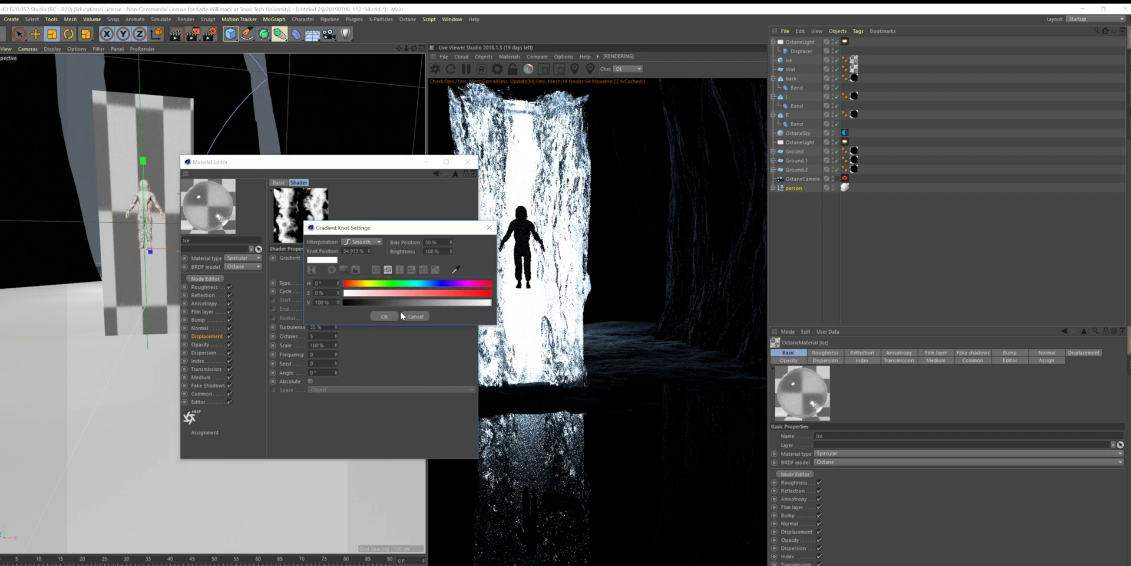
left_click(384, 315)
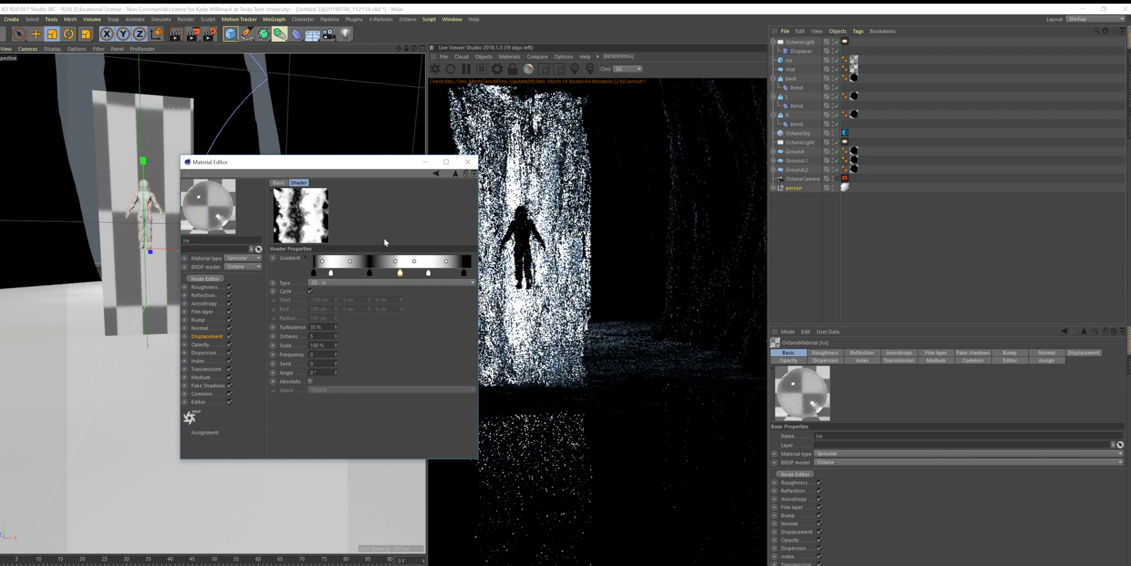
left_click(468, 162)
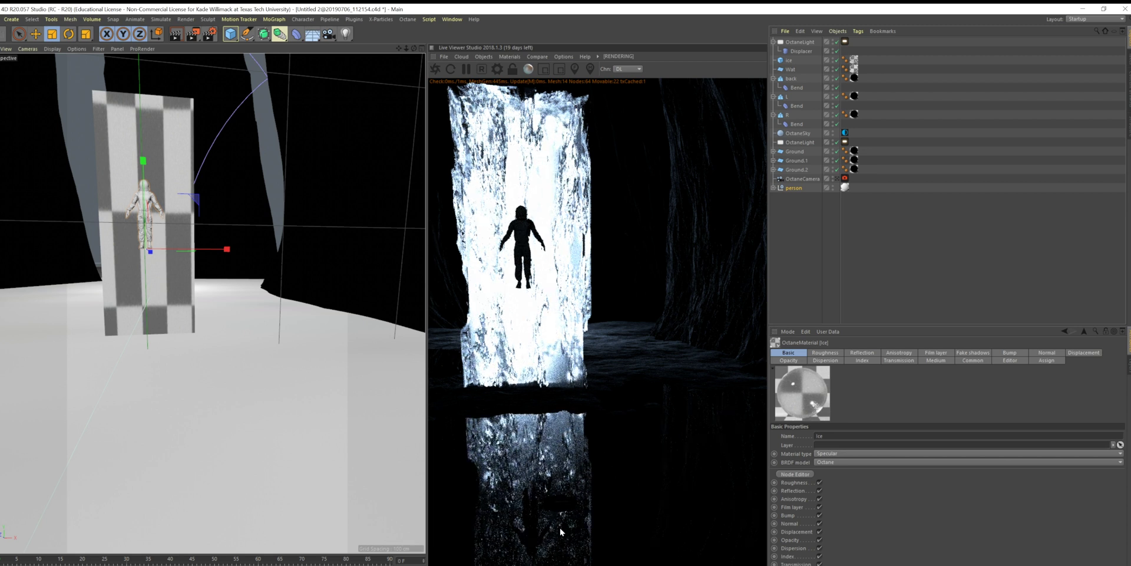
Step: Restore the wall object with undo/redo, then add an Octane Arealight from the Objects menu
key("ctrl+z")
key("ctrl+z")
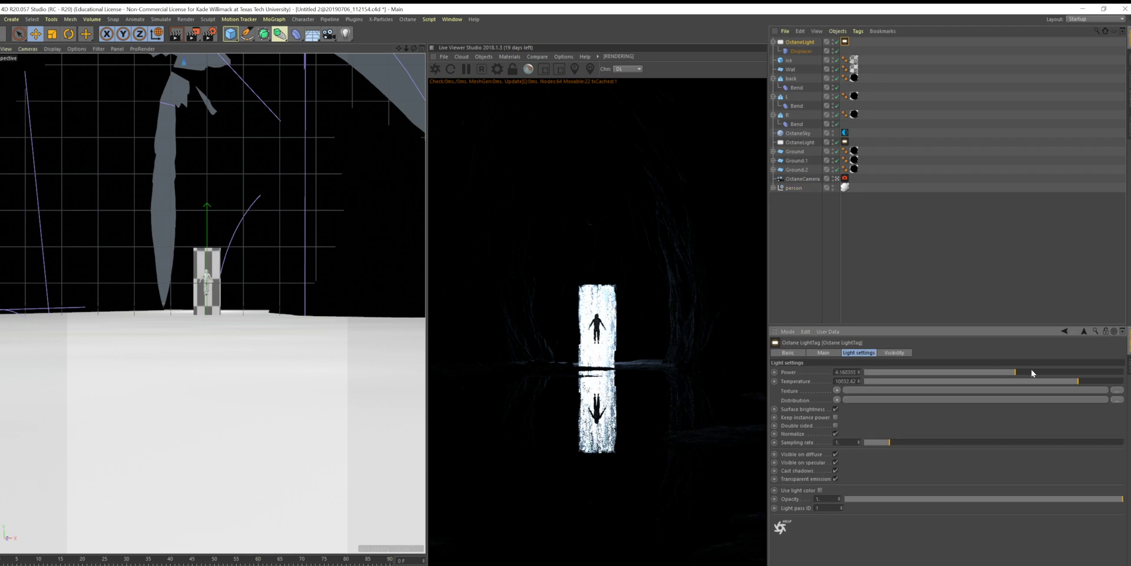
key("ctrl+y")
key("ctrl+y")
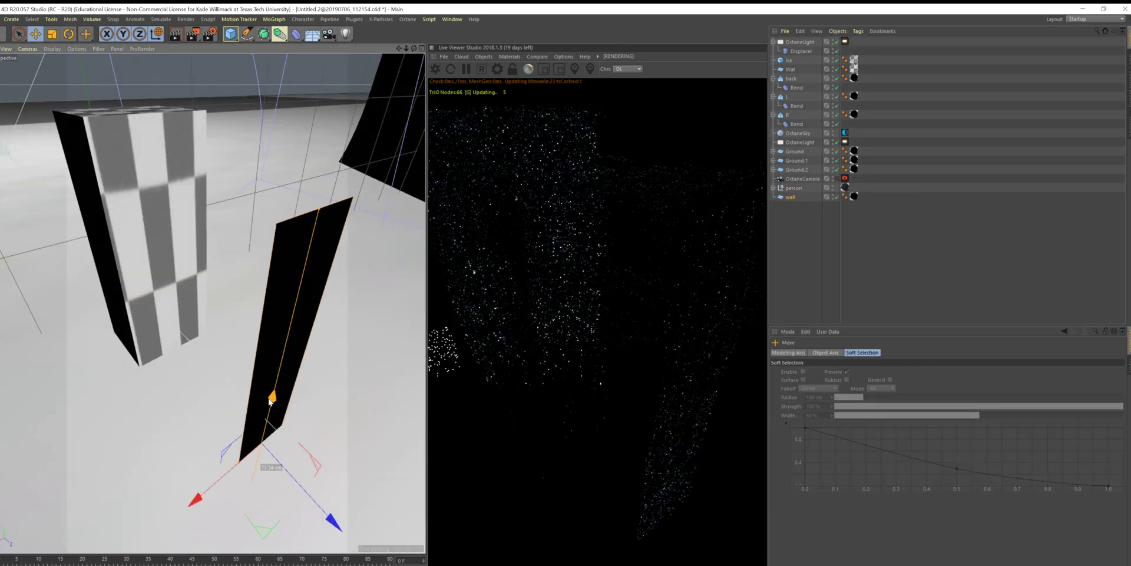
left_click(483, 56)
mouse_move(492, 94)
left_click(607, 116)
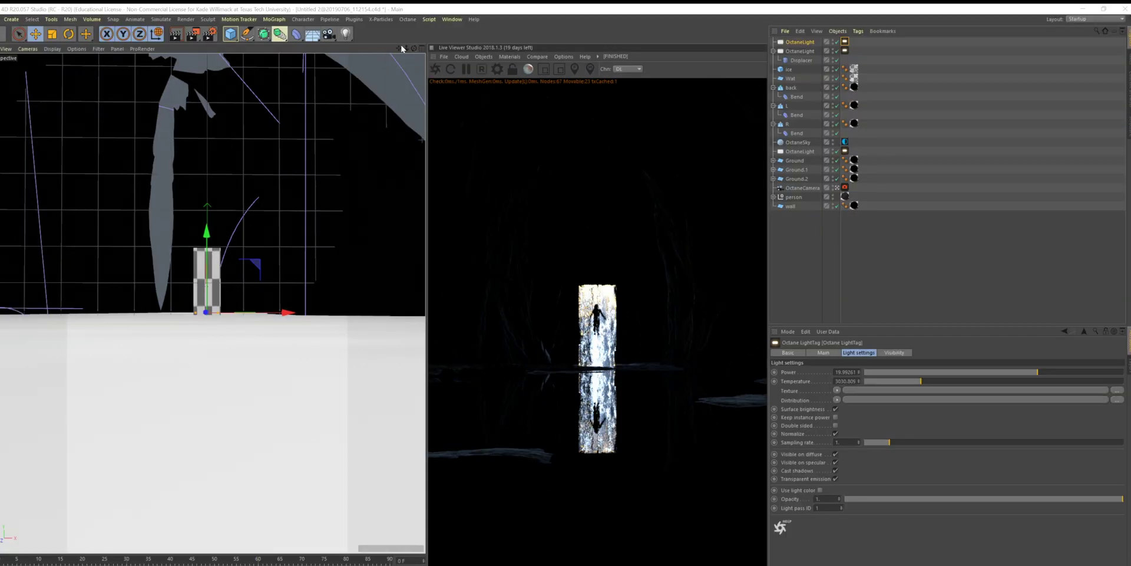
Step: Dolly in toward the checkered wall and orbit around the panels, light and ice block
left_click_drag(412, 50, 197, 196)
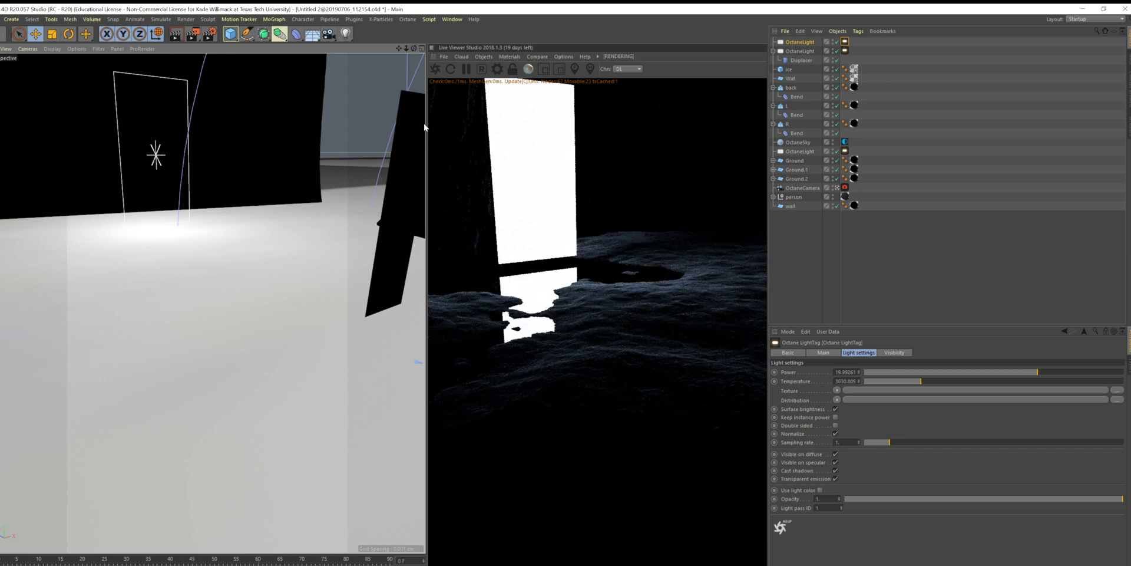
left_click_drag(416, 52, 166, 199)
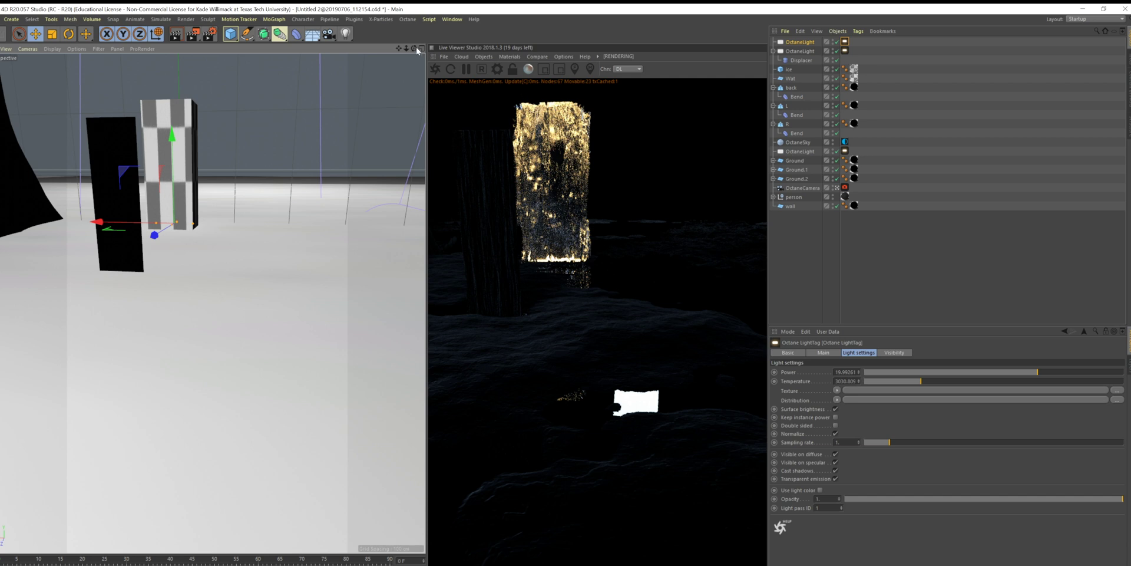
Step: Zoom in and orbit to a front-on view of the warmly lit ice block
scroll(391, 207, "up", 10)
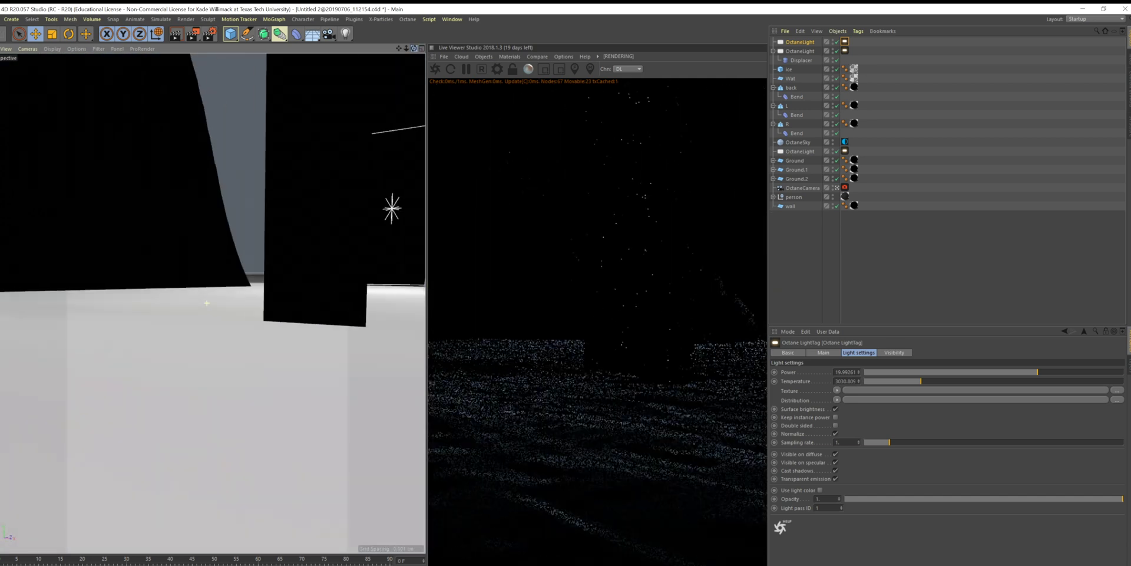
scroll(206, 303, "up", 2)
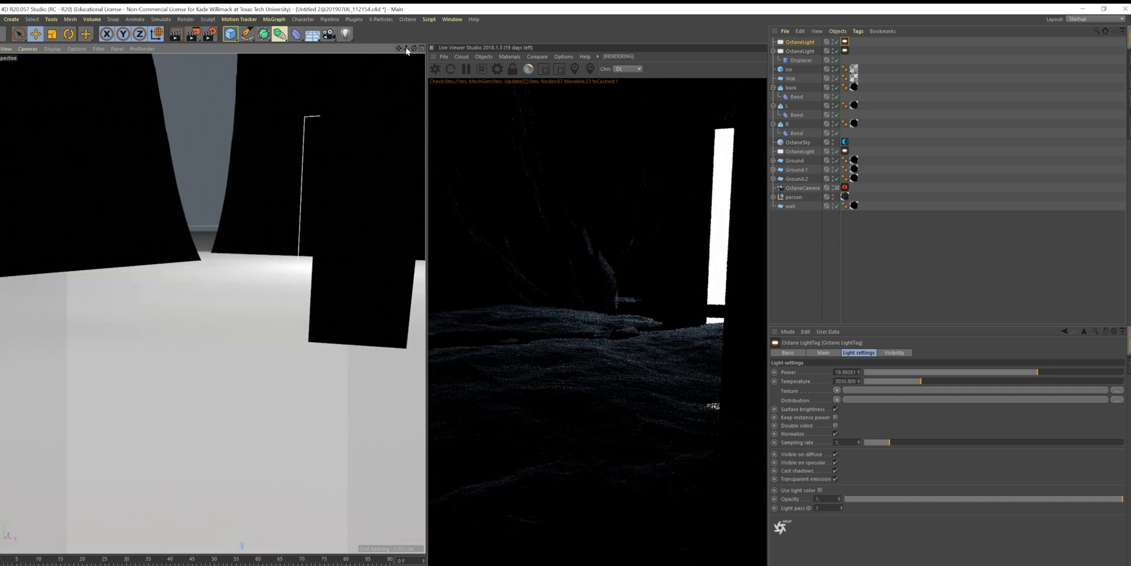
mouse_move(406, 49)
left_mouse_down()
mouse_move(354, 130)
mouse_move(401, 64)
mouse_move(386, 106)
mouse_move(412, 59)
left_mouse_up()
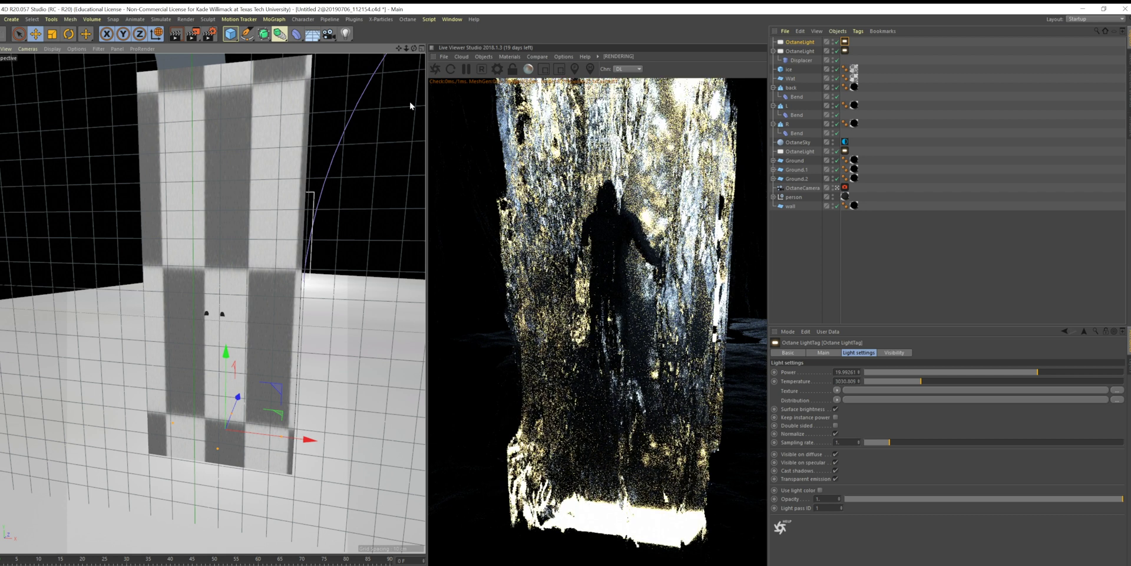
mouse_move(414, 50)
left_mouse_down()
mouse_move(395, 65)
mouse_move(406, 62)
left_mouse_up()
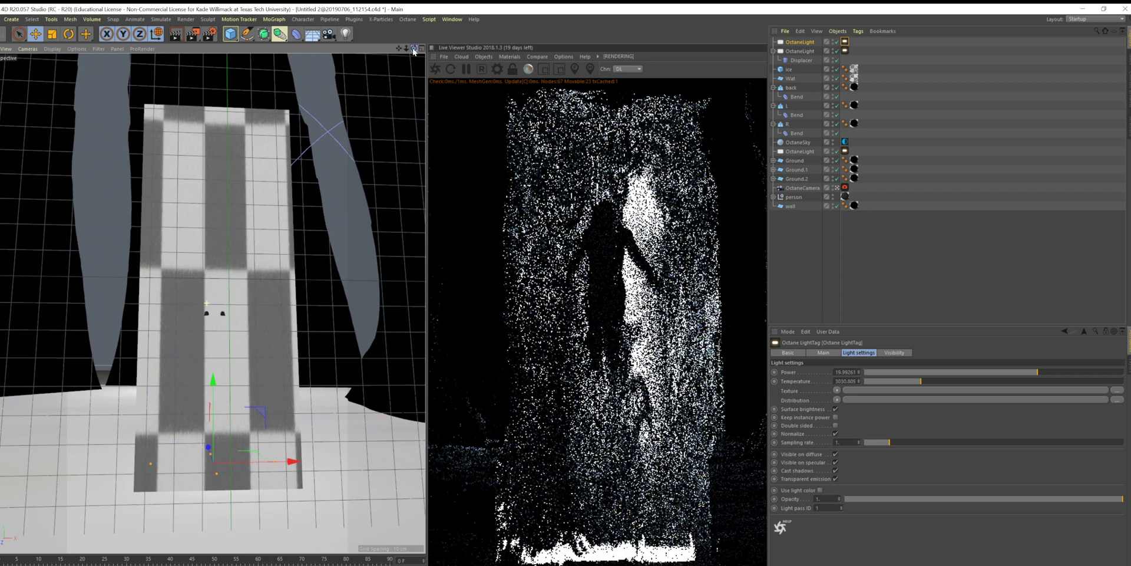